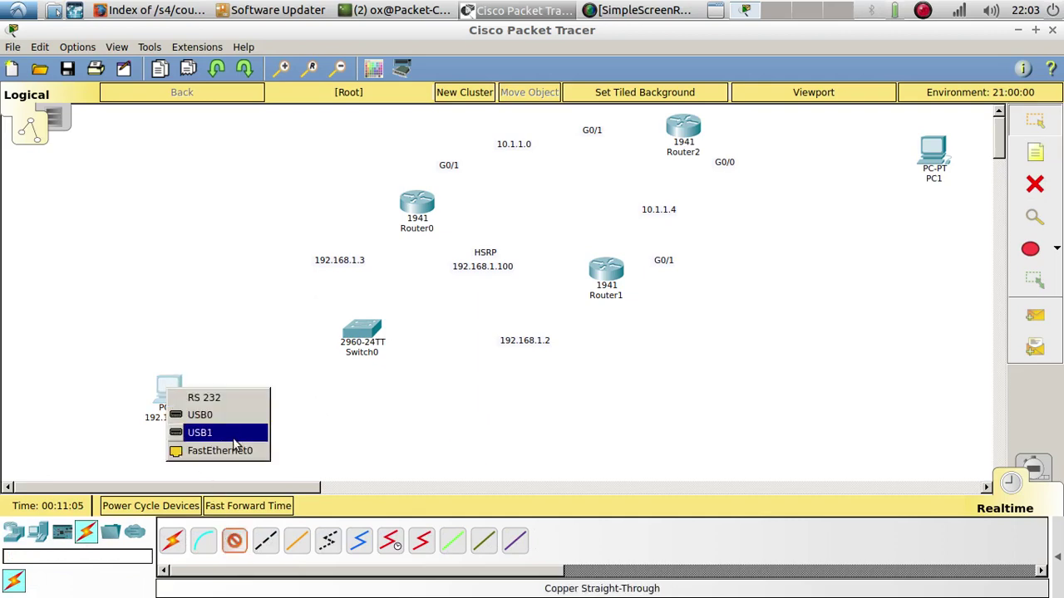
Step: Finish the copper straight-through cable from the 192.168.1.2 PC to FastEthernet0/1 on Switch0
click(357, 329)
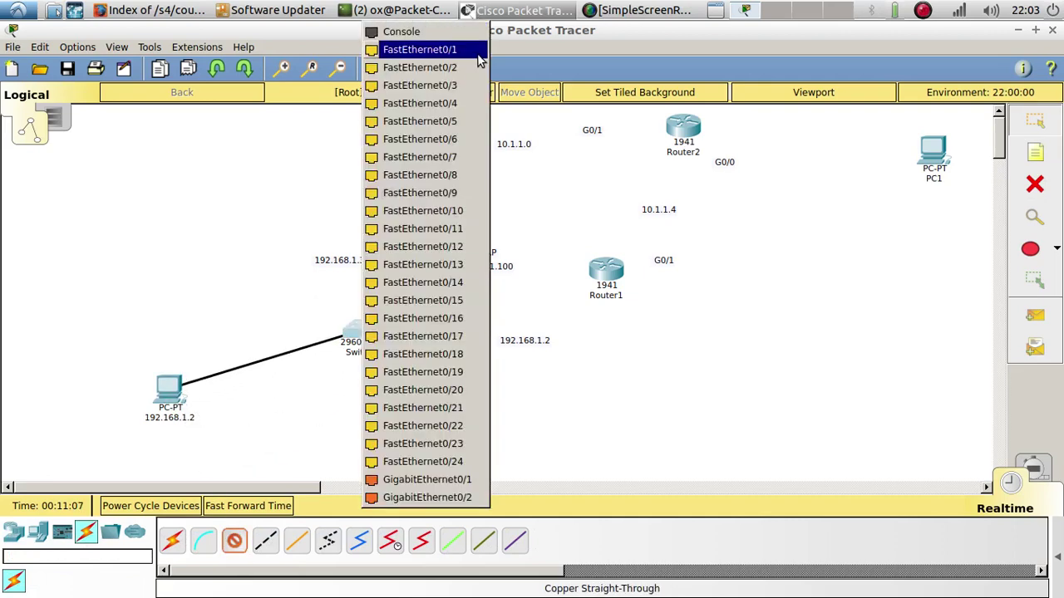
click(476, 52)
Step: Open Router0's command-line interface and decline the initial configuration dialog
click(422, 206)
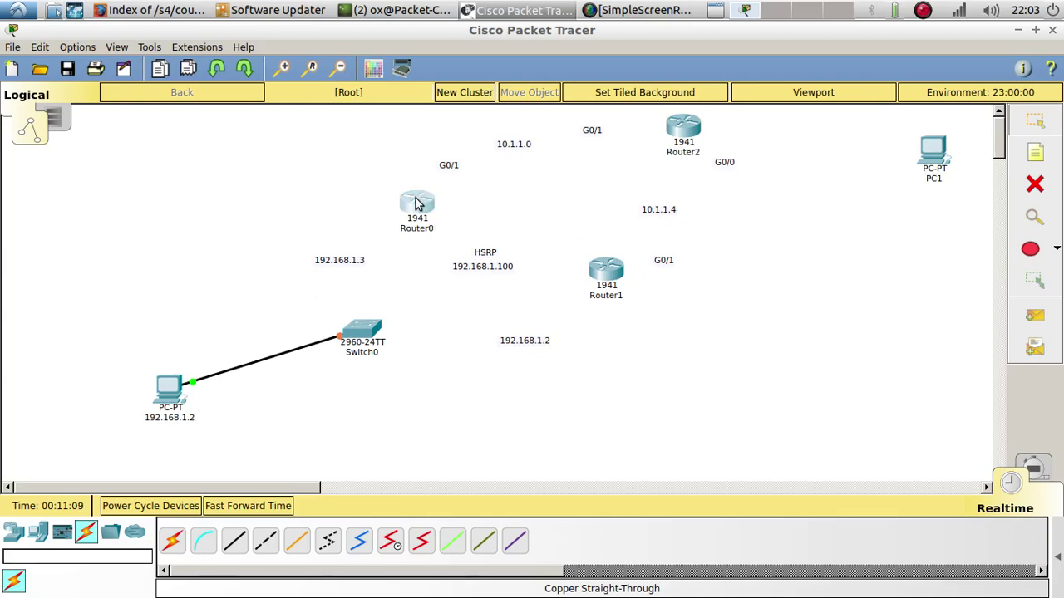
drag(485, 116, 731, 121)
click(710, 110)
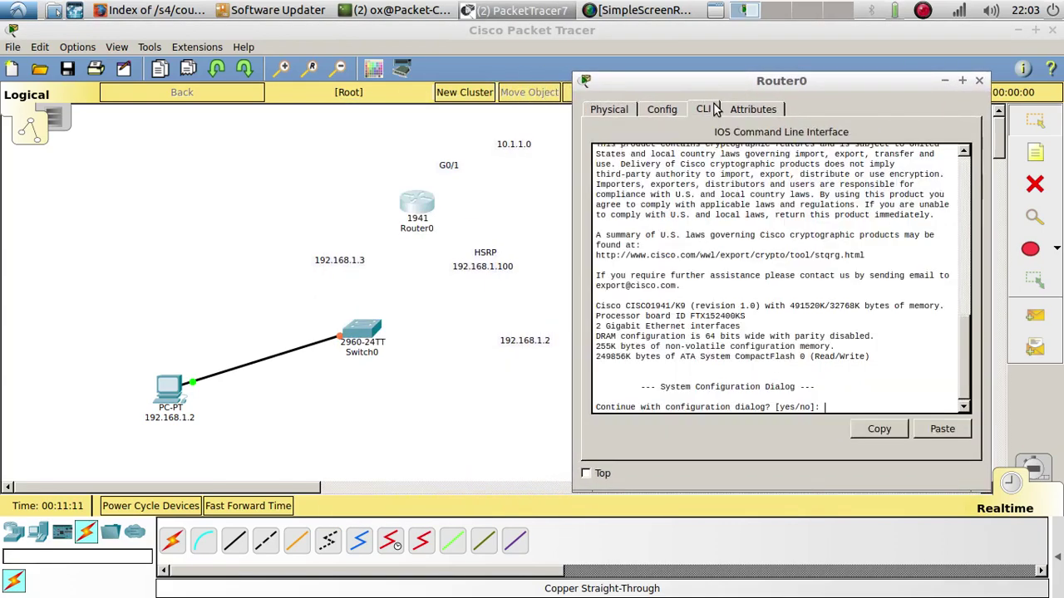
key(Return)
key(Return)
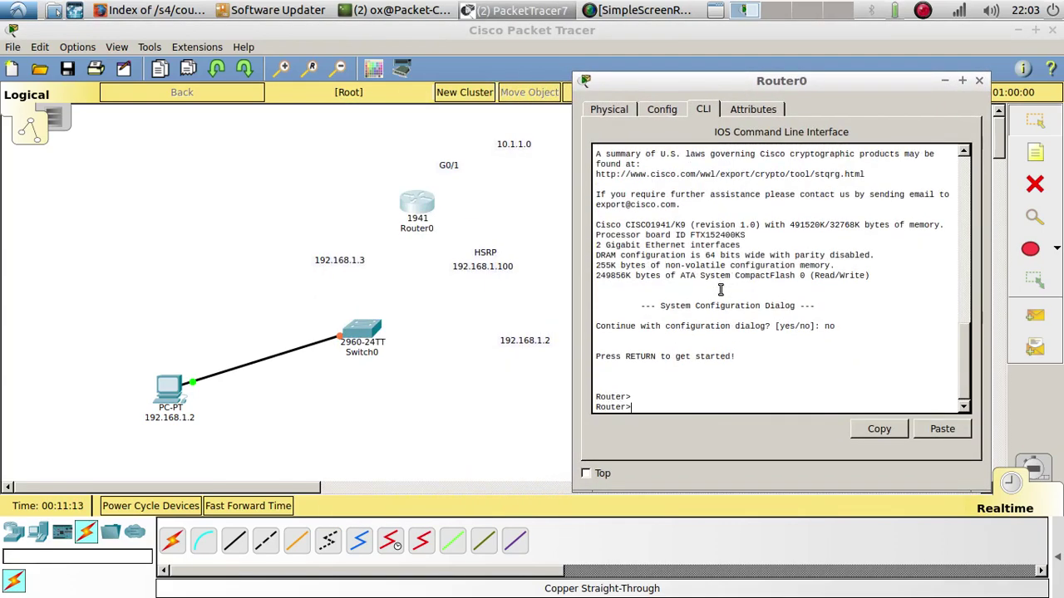
Step: Enter privileged mode and then global configuration mode on Router0
text(en)
key(Return)
key(Return)
text(confi)
key(Tab)
text(t)
key(Tab)
key(Return)
key(Return)
key(Return)
key(Return)
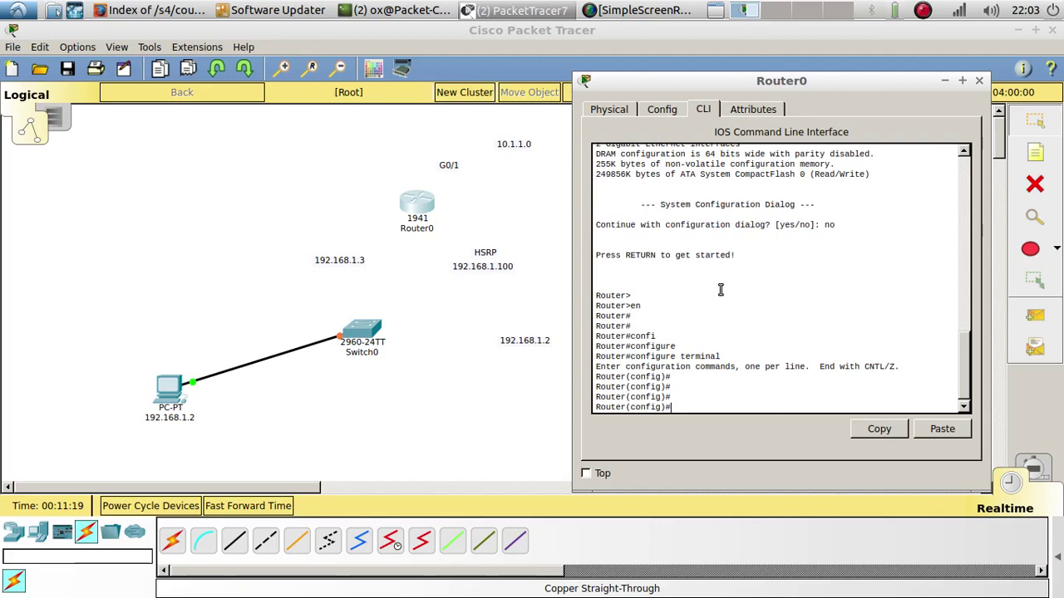
Step: Set Router0's hostname to R1
text(h)
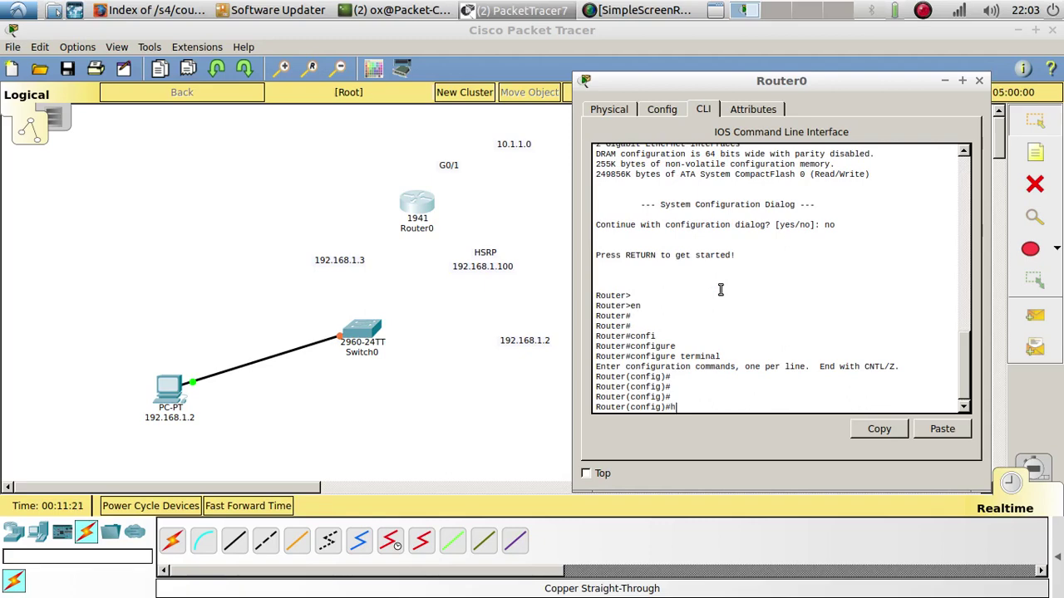
text(ostname R1)
key(Tab)
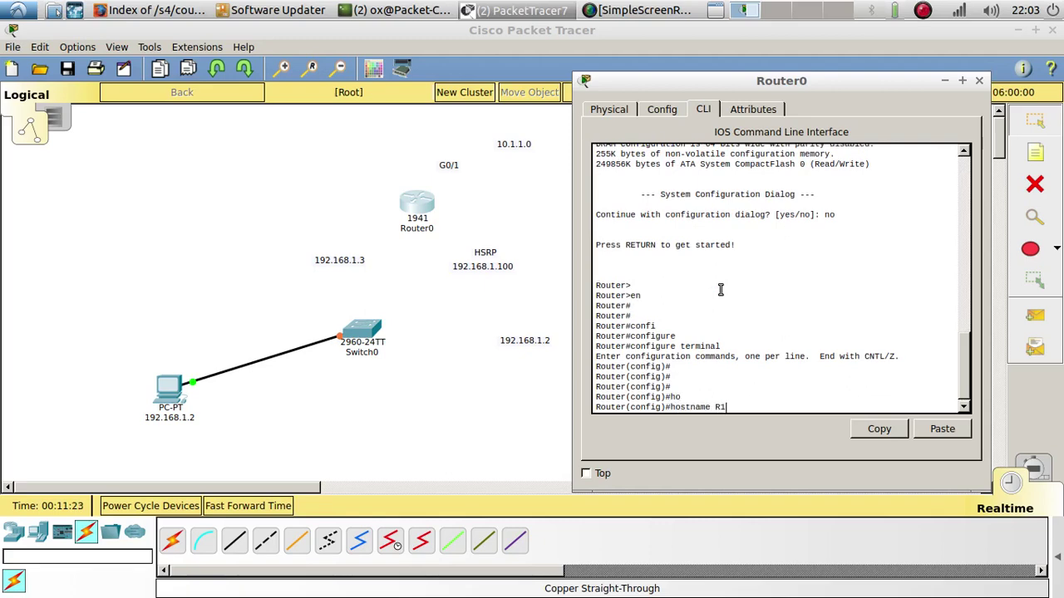
text(R1)
key(Return)
key(Return)
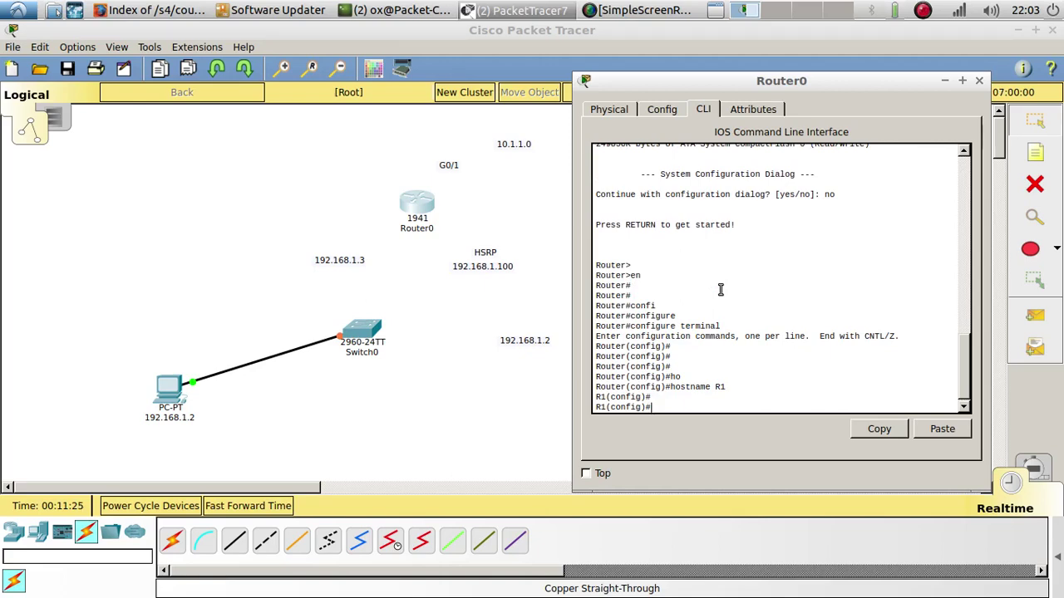
Step: Assign IP address 192.168.1.3 with mask 255.255.255.0 to interface g0/0 on R1
text(int g0/0)
key(Return)
key(Return)
text(ip a)
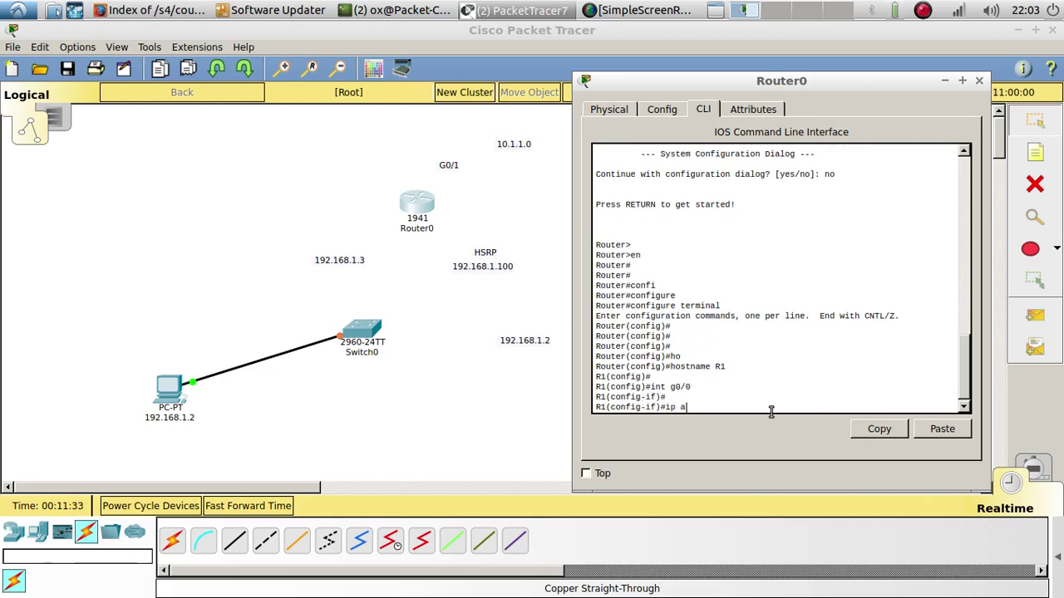
text(dd)
key(Tab)
text(192.168.1.3 255.255.255.)
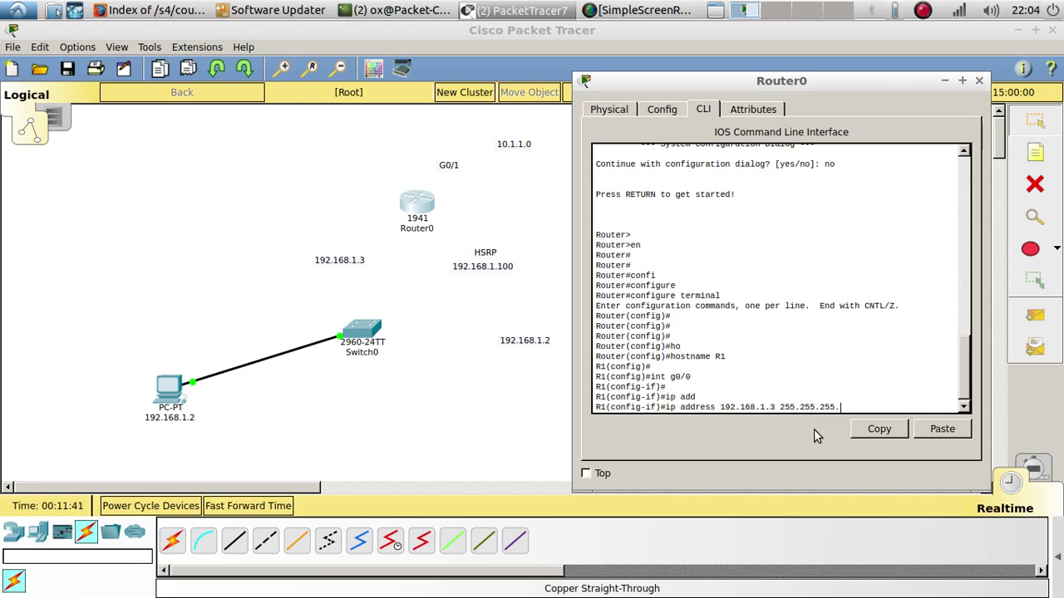
text(0)
key(Return)
Step: Enable interface g0/0 on R1 with no shutdown
text(no sh)
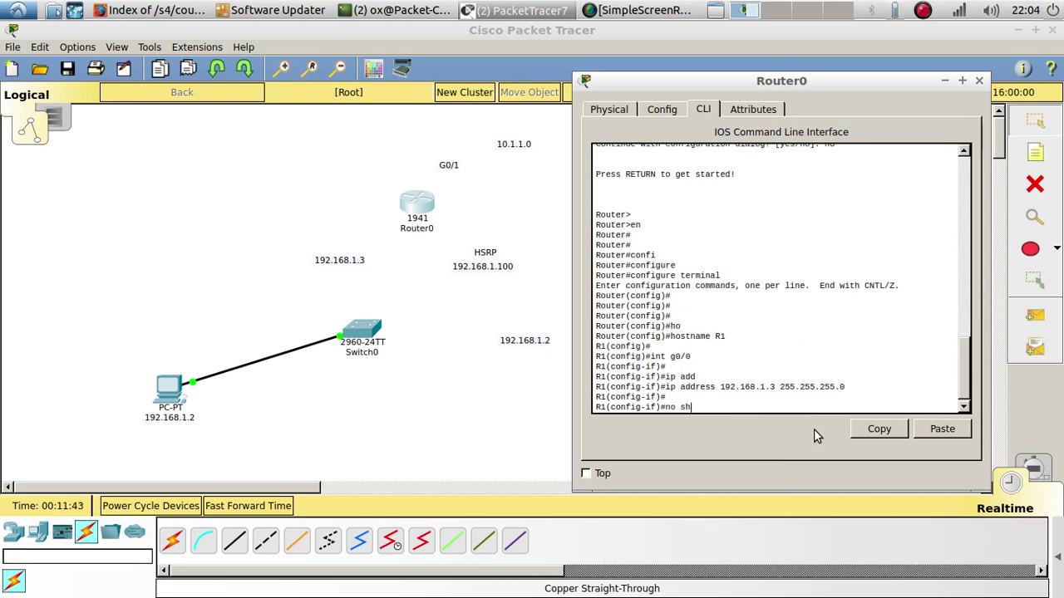
text(u)
key(Tab)
key(Return)
Step: Assign IP address 10.1.1.1 with mask 255.255.255.252 to interface g0/1 on R1
text(int g0/0)
key(BackSpace)
text(1)
drag(639, 74, 710, 59)
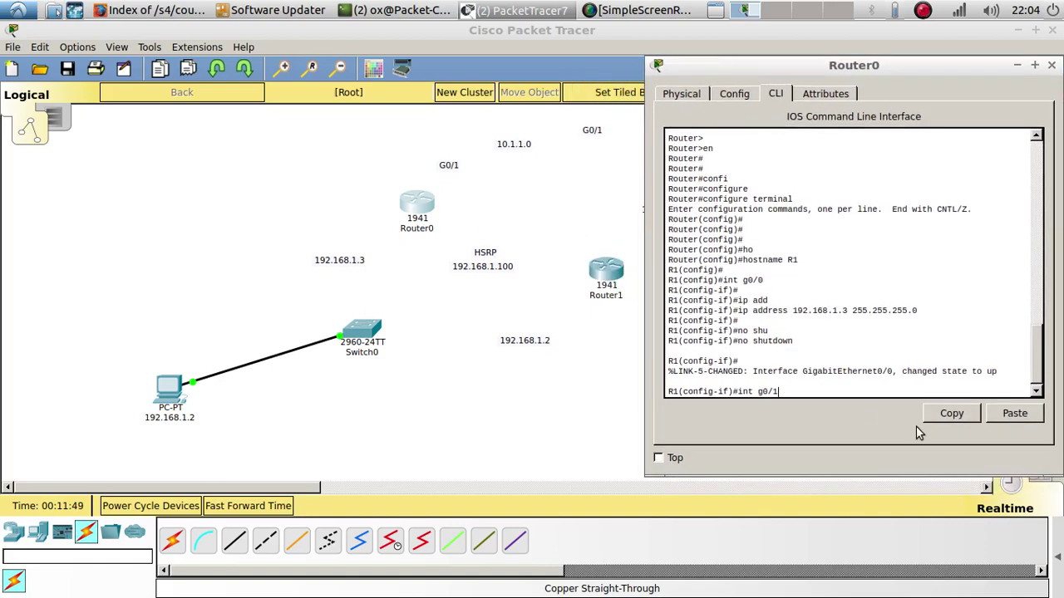
key(Return)
key(Return)
text(ip add)
key(Tab)
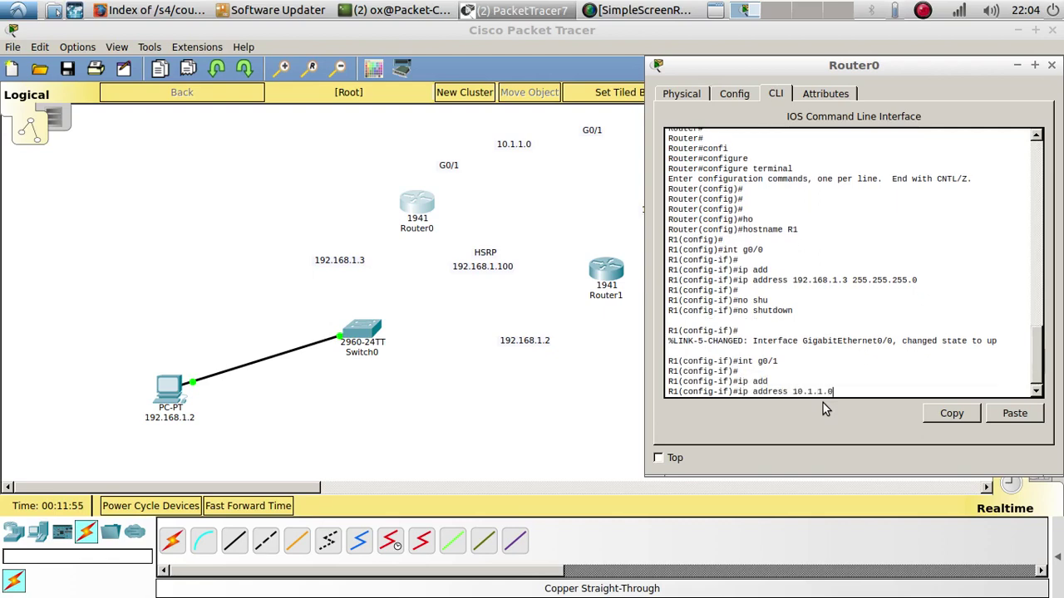
text(2)
text(55.255.255.)
text(255)
key(BackSpace)
text(2)
key(Return)
Step: Enable interface g0/1 on R1 with no shutdown
text(no shu)
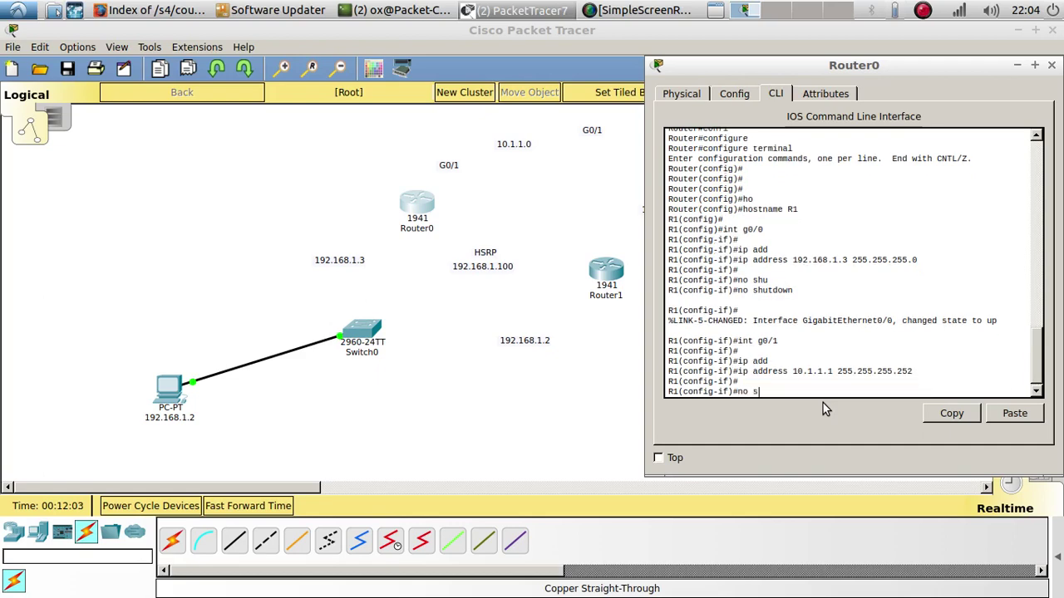
key(Tab)
key(Return)
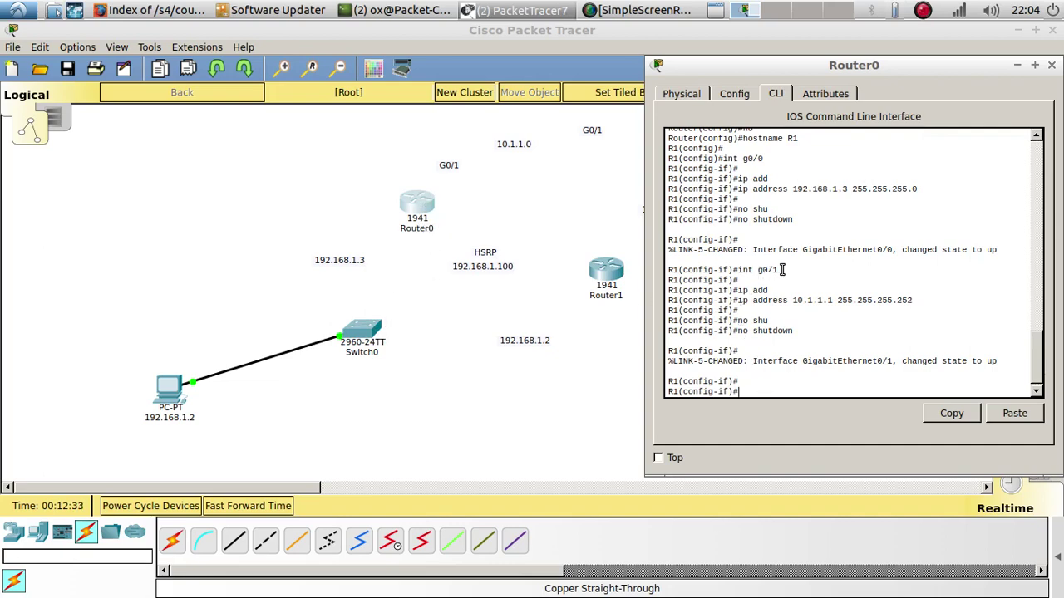
Step: Configure HSRP group 1 on R1's interface g0/0 with virtual IP address 192.168.1.100
key(Up)
key(Up)
key(Up)
key(Up)
key(Up)
key(Up)
key(Up)
key(Up)
key(Up)
key(Return)
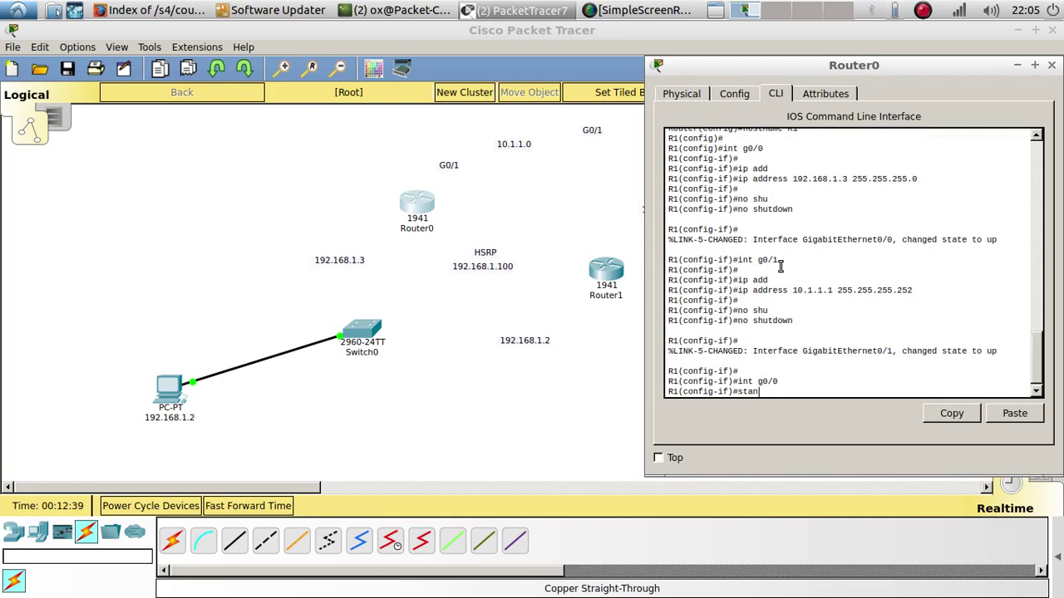
text(stan)
key(Tab)
text(1 ip 192.168)
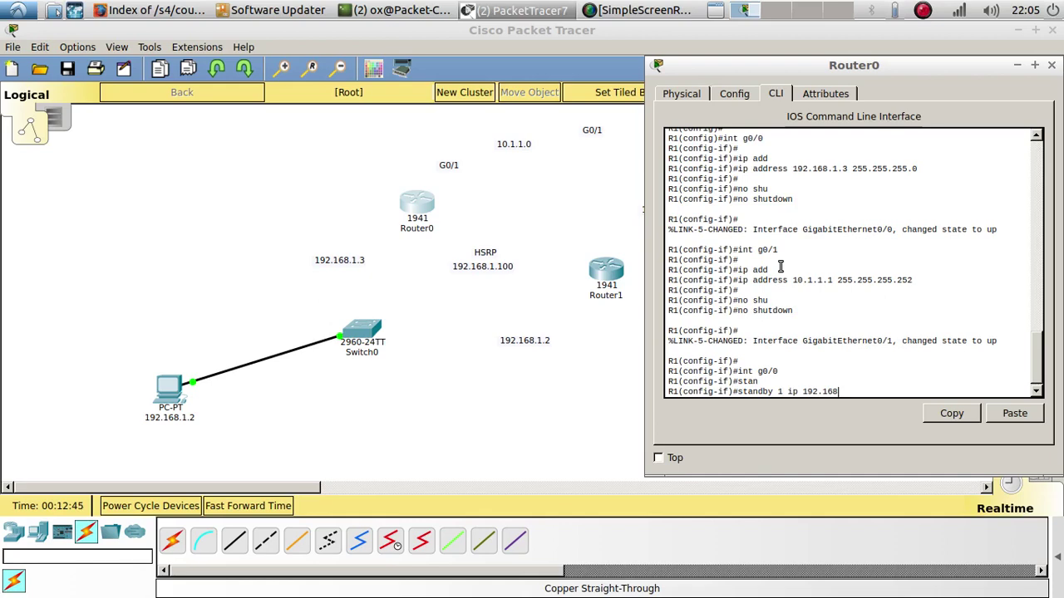
text(.1.100)
key(Return)
Step: Set the priority of standby group 1 on R1's g0/0 to 115
text(st)
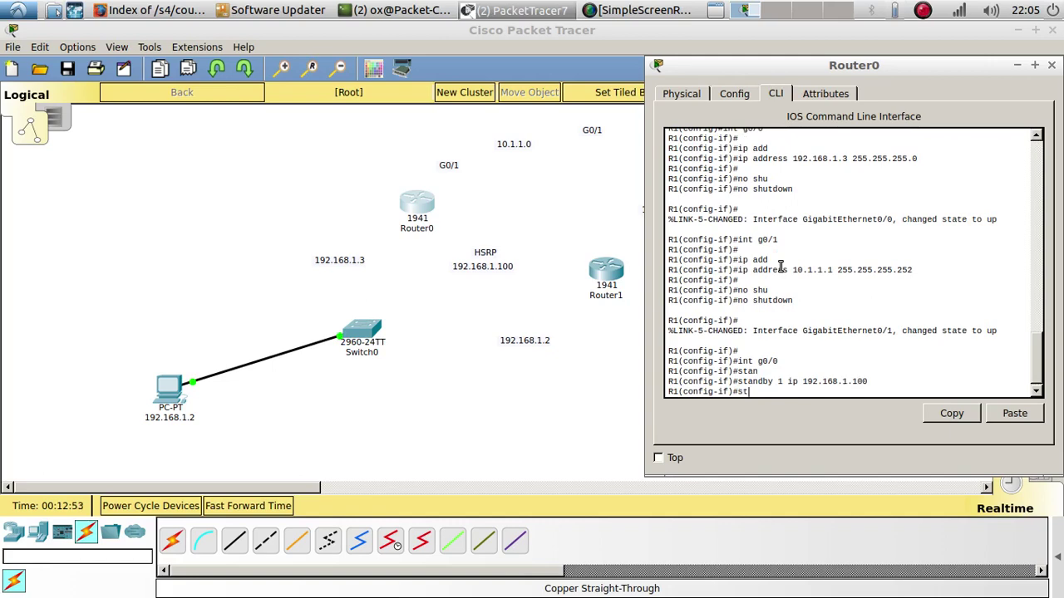
text(a)
key(Tab)
text(1 pri)
key(Tab)
text(11)
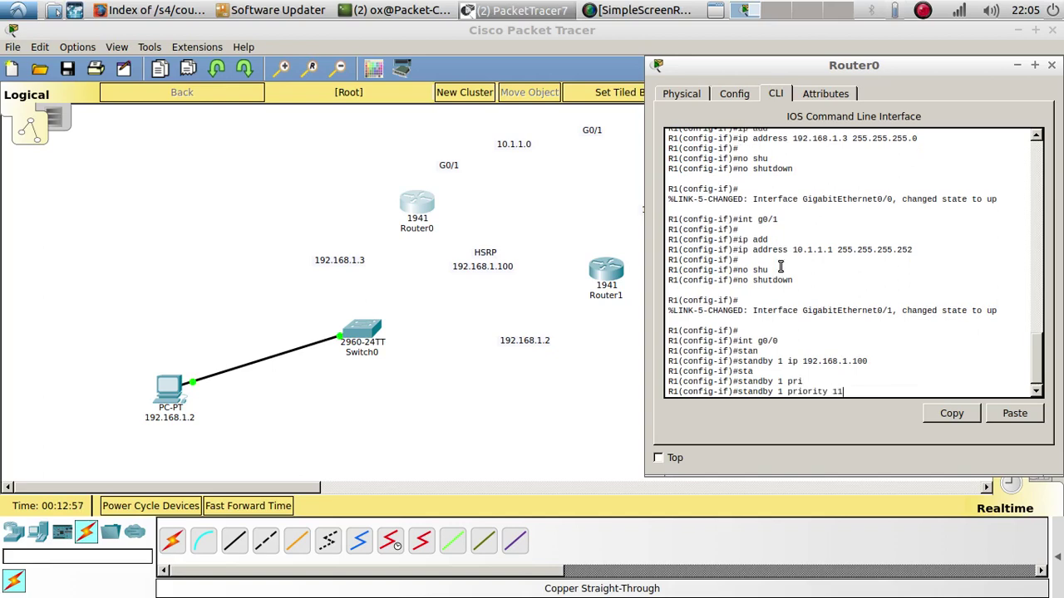
text(5)
key(Return)
Step: Enable HSRP preemption on R1's g0/0 with standby preempt, without specifying a group number
text(standby pree)
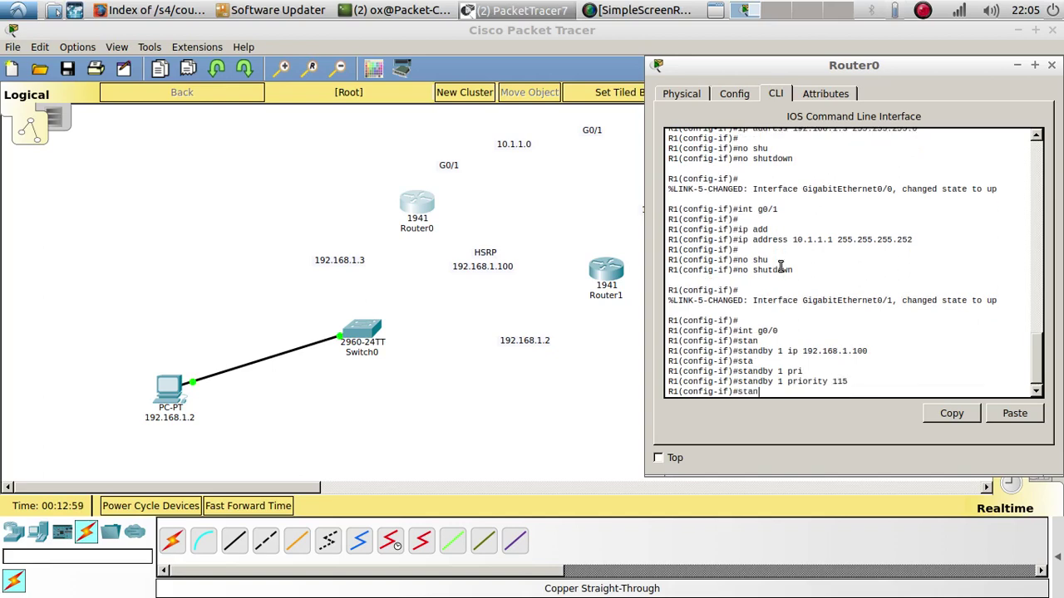
key(Tab)
text(preempt)
key(Tab)
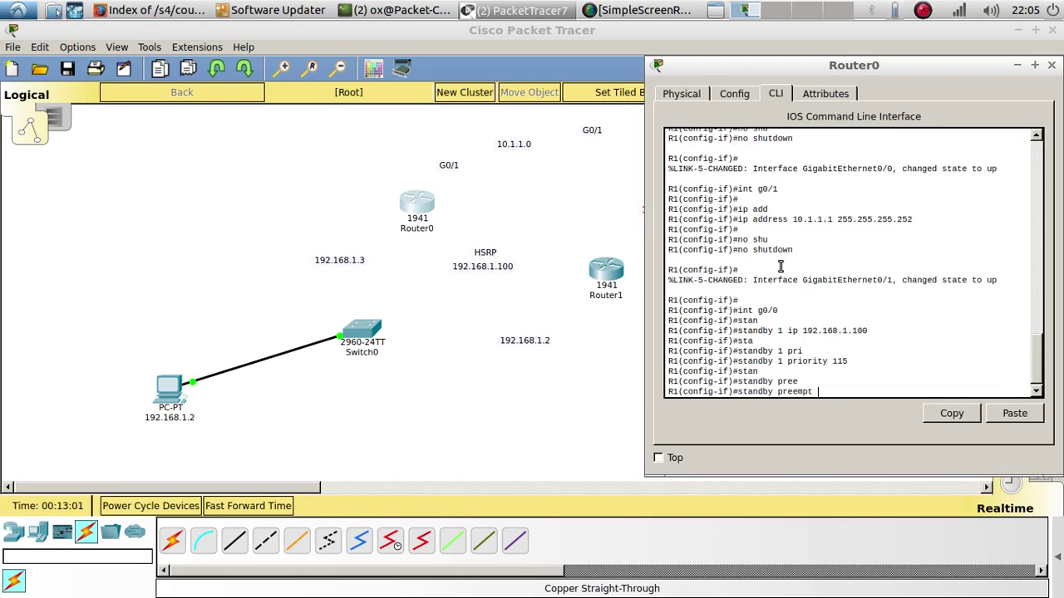
key(Return)
key(Return)
key(Return)
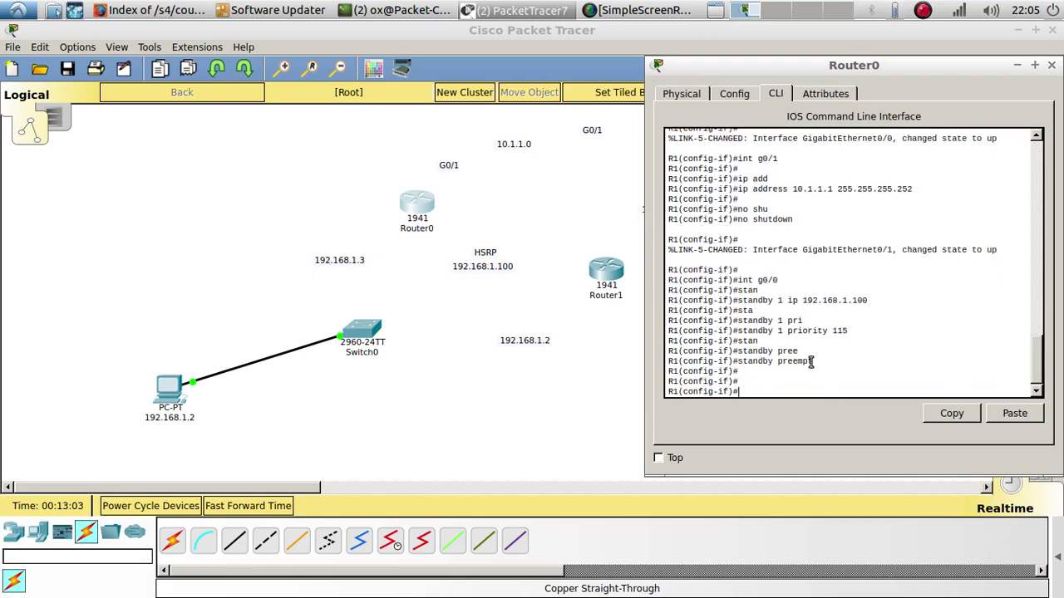
drag(818, 362, 739, 364)
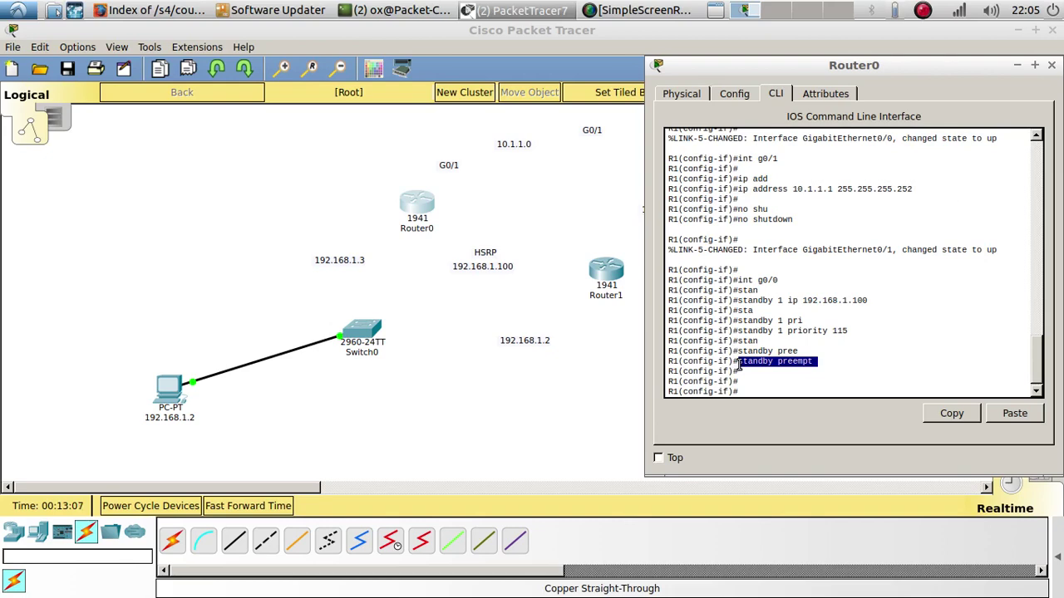
click(759, 378)
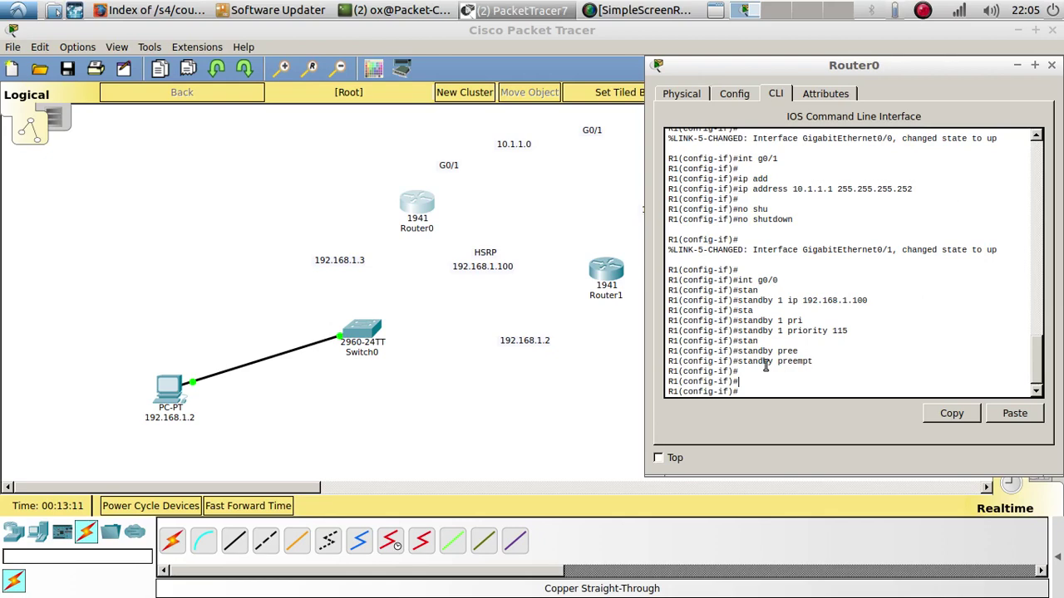
Step: Leave interface configuration and start EIGRP routing on R1 with autonomous system number 100
text(exit)
key(Return)
key(Return)
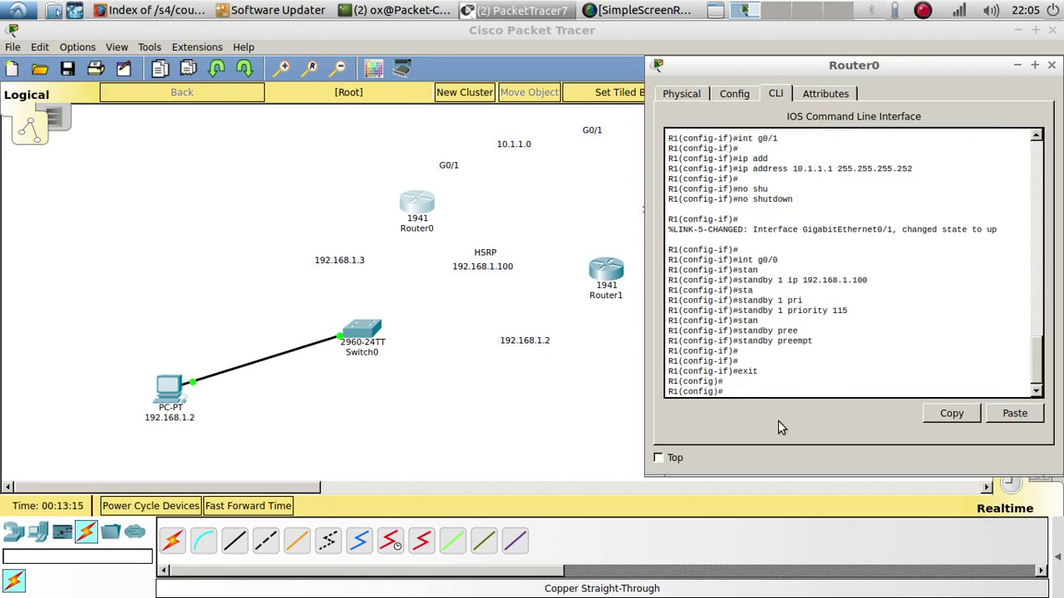
text(rou)
key(Tab)
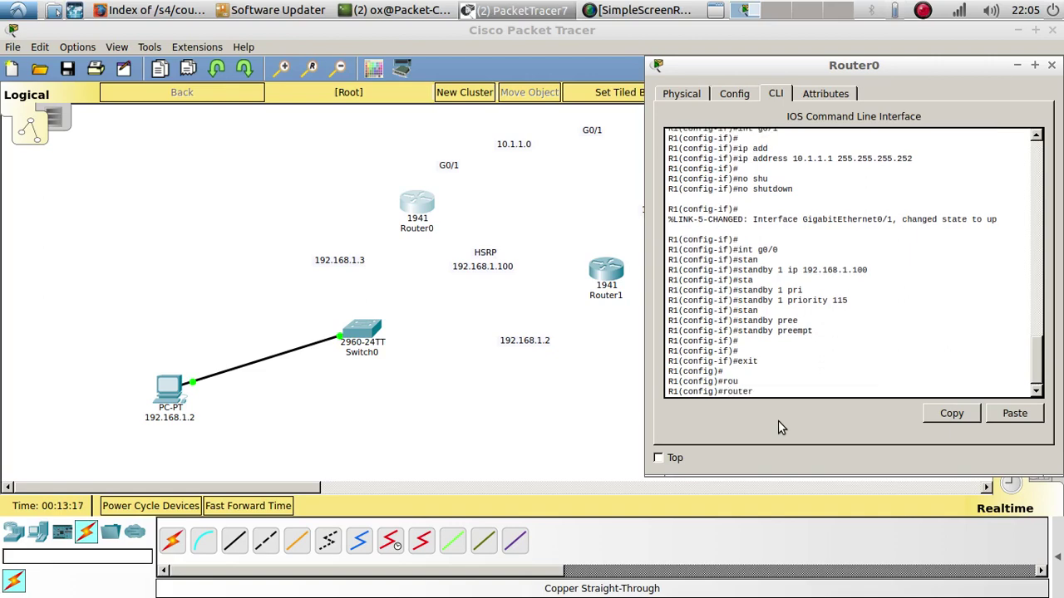
text(ei)
key(Tab)
text(10)
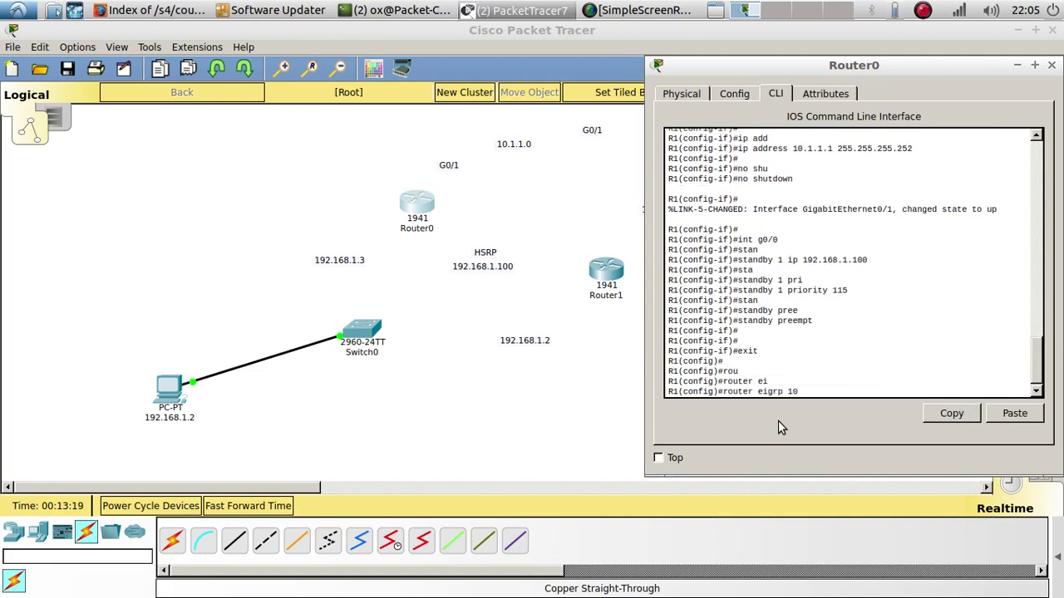
text(0)
key(Return)
Step: Advertise network 192.168.1.0 with wildcard mask 0.0.0.255 in EIGRP 100 on R1
text(net)
key(Tab)
text(192.168.1)
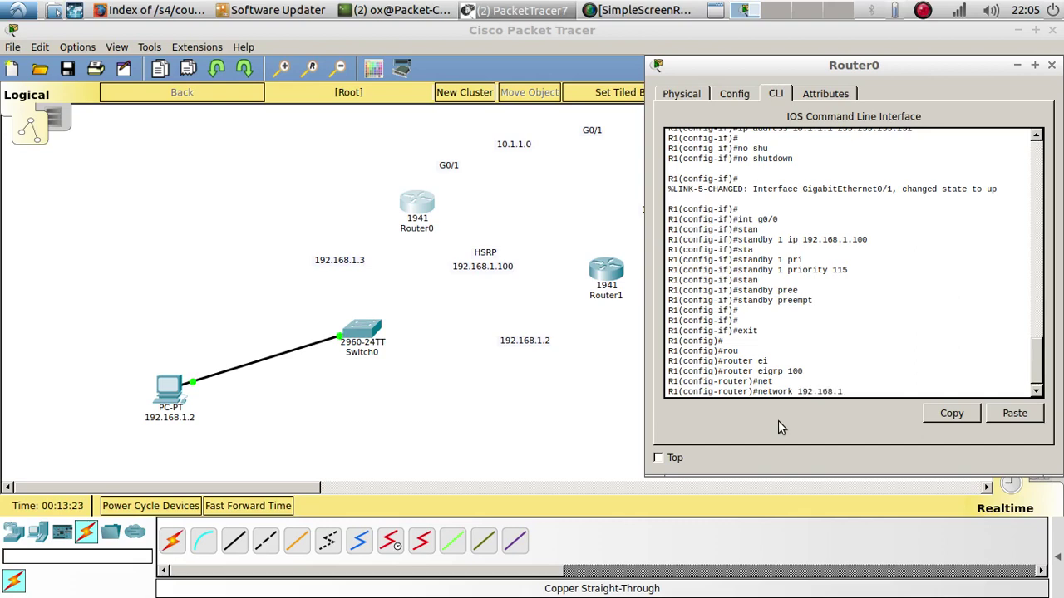
text(.0 0.0.0.255)
key(Return)
Step: Advertise network 10.1.1.0 with wildcard mask 0.0.0.3 in EIGRP 100 on R1
key(Up)
key(BackSpace)
key(BackSpace)
key(BackSpace)
key(BackSpace)
key(BackSpace)
key(BackSpace)
key(BackSpace)
key(BackSpace)
key(BackSpace)
key(BackSpace)
key(BackSpace)
key(BackSpace)
key(BackSpace)
key(BackSpace)
key(BackSpace)
key(BackSpace)
key(BackSpace)
key(BackSpace)
key(BackSpace)
key(BackSpace)
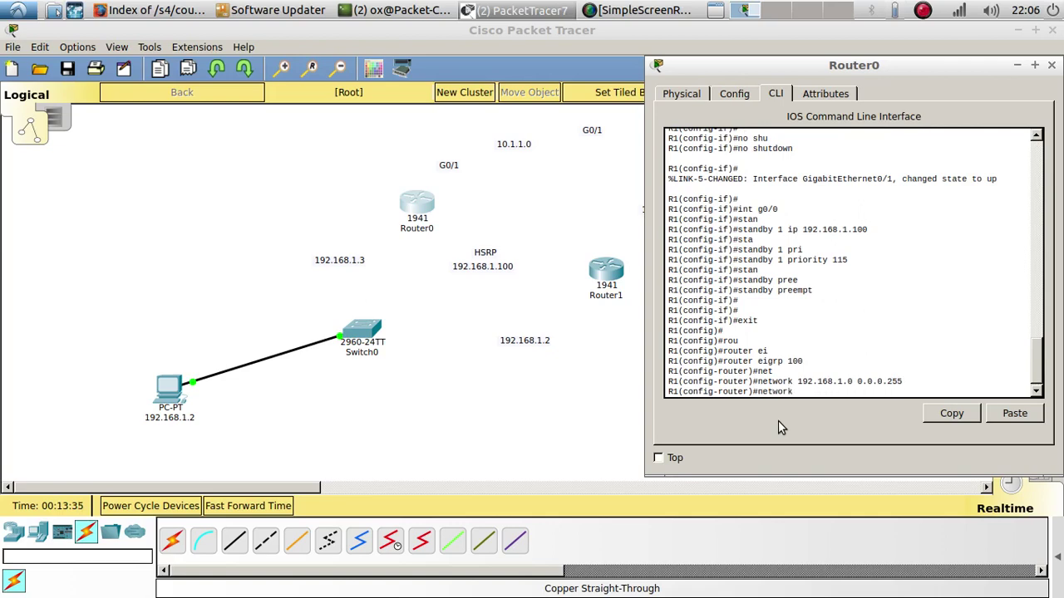
text(0.1.1.0 0.0.0.3)
key(Return)
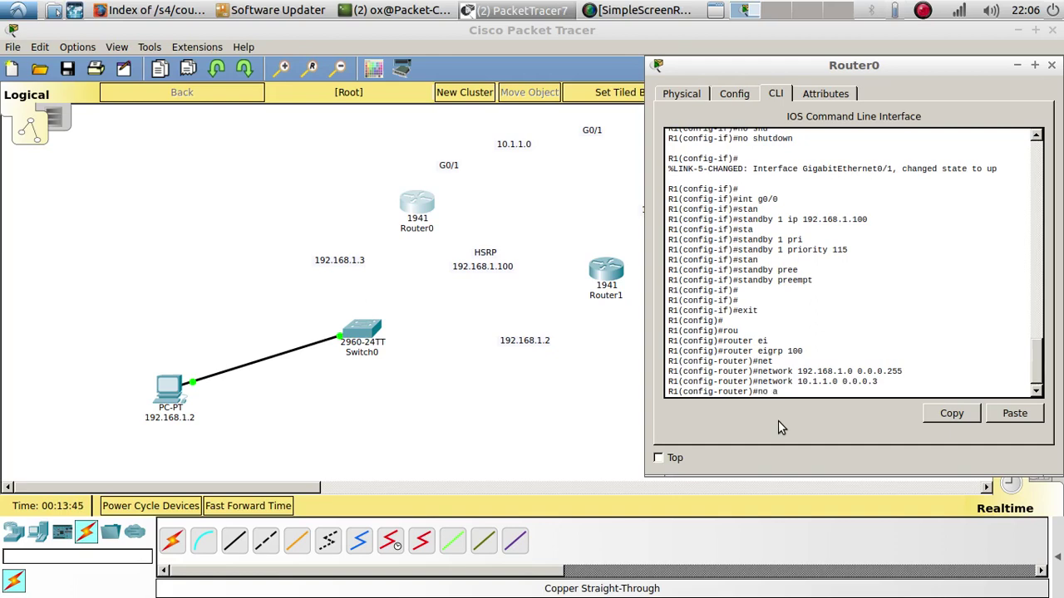
Step: Disable automatic route summarization for EIGRP 100 on R1
text(no a)
key(Tab)
key(Return)
key(Return)
key(Return)
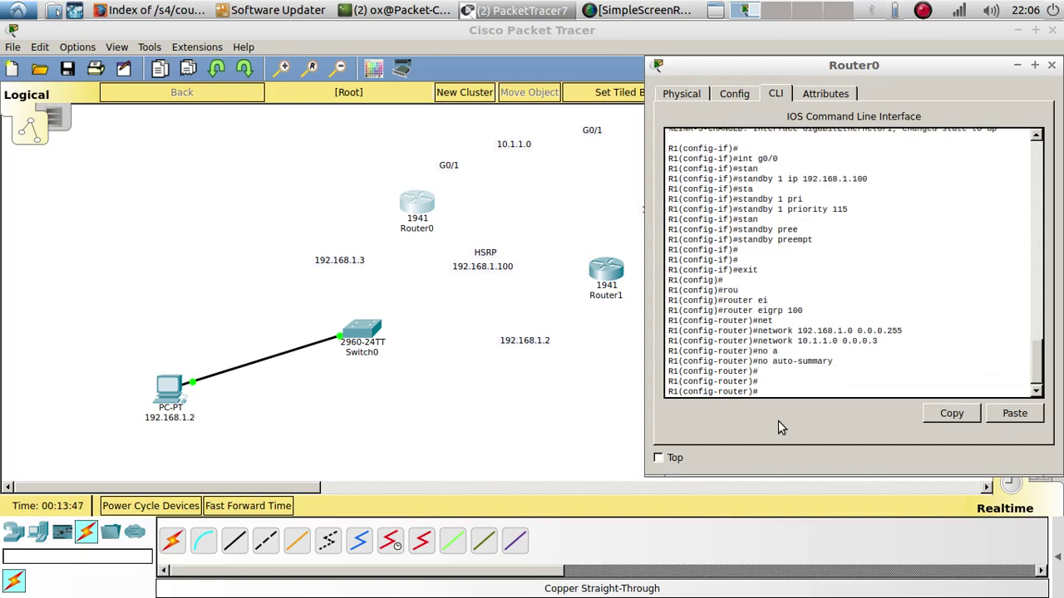
Step: Rename the Router0 label in the topology to active R1
click(418, 229)
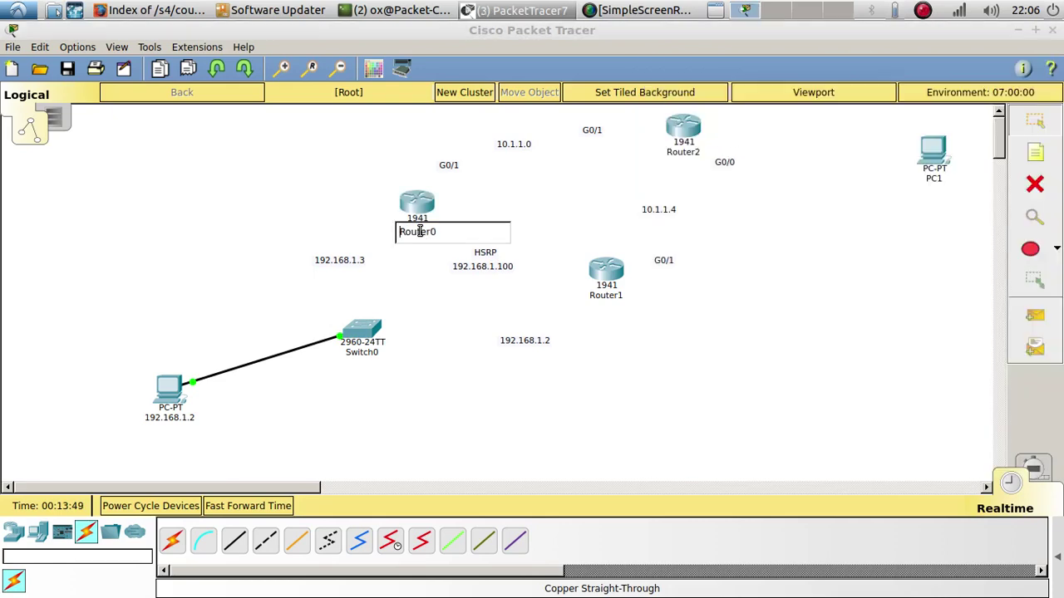
text(active R1)
click(455, 281)
Step: Rename the Router1 label in the topology to Stanby R2
click(604, 296)
double_click(604, 298)
text(Stanby R2)
click(634, 409)
Step: Open the command-line interface of Stanby R2 and decline the initial configuration dialog
click(606, 274)
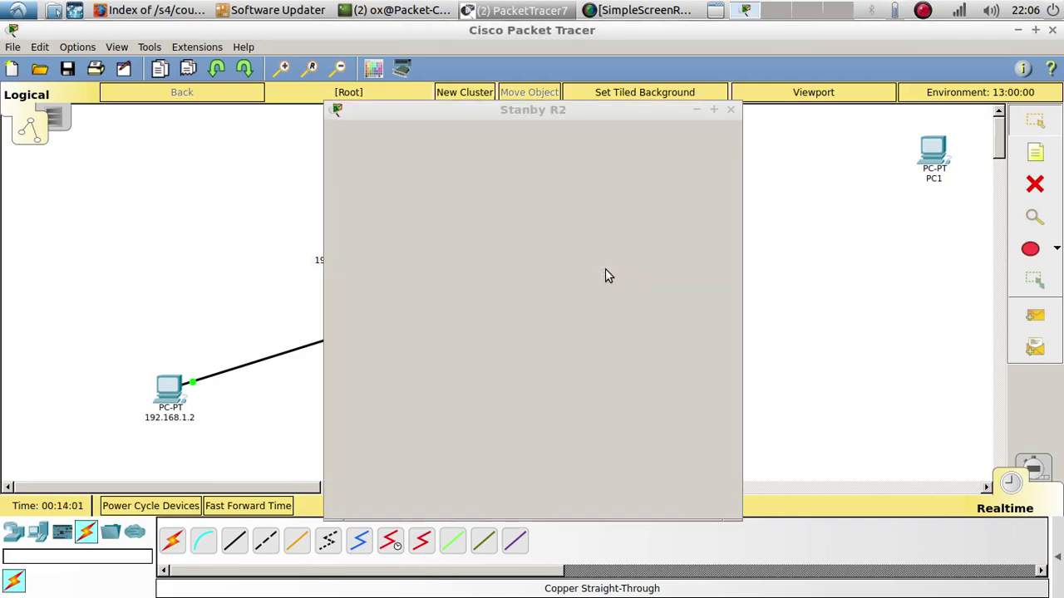
click(461, 137)
drag(467, 110, 145, 30)
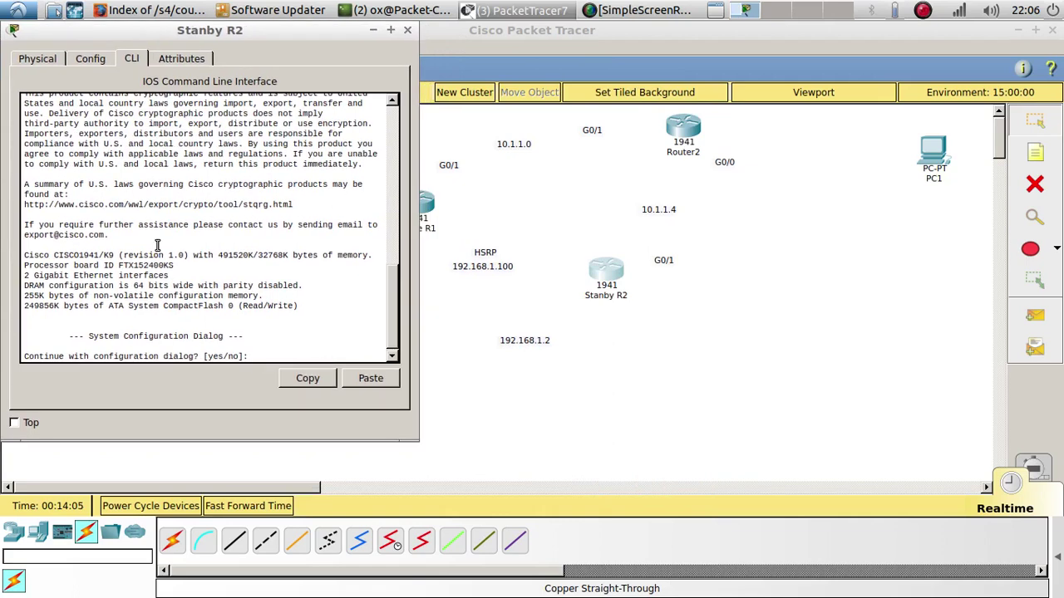
text(no)
key(Return)
key(Return)
key(Return)
Step: Enter privileged mode and open global configuration mode on Stanby R2
text(en)
key(Tab)
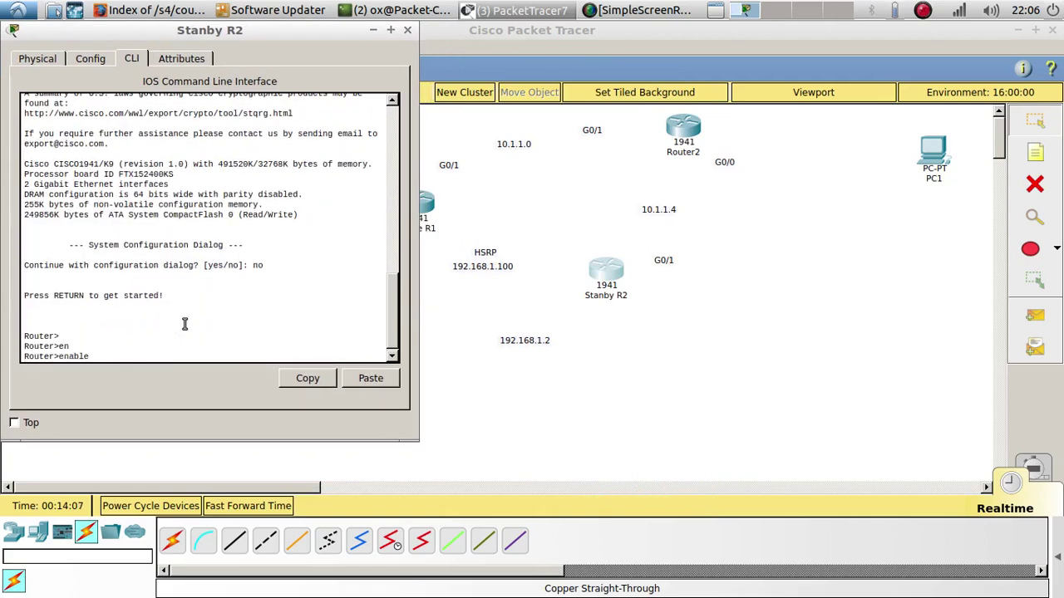
key(Return)
text(config t)
key(Return)
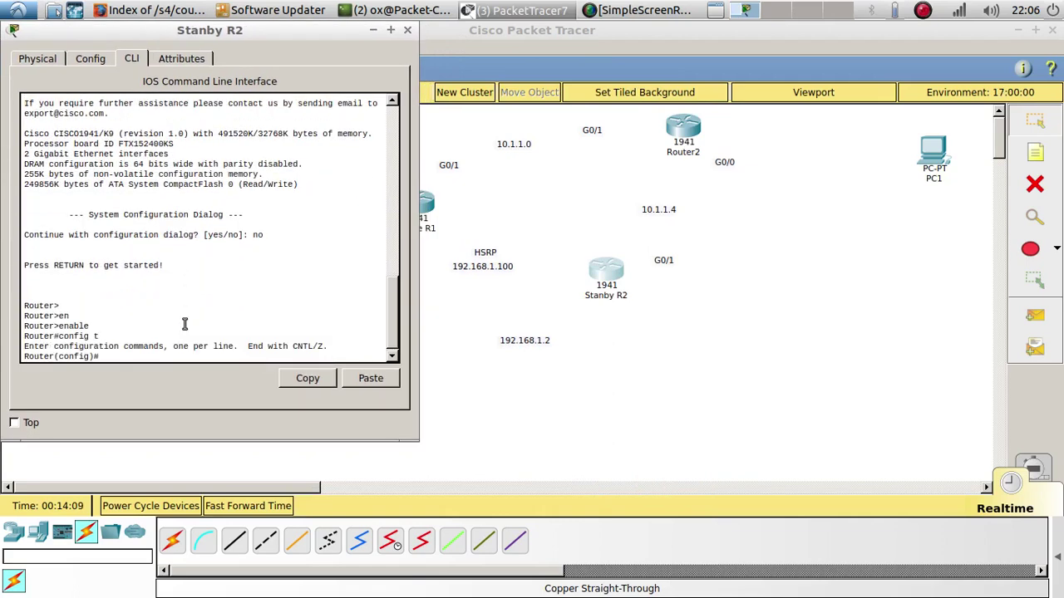
key(Return)
Step: Assign IP address 192.168.1.2 with mask 255.255.255.0 to interface g0/0 of Stanby R2
text(int g0/0)
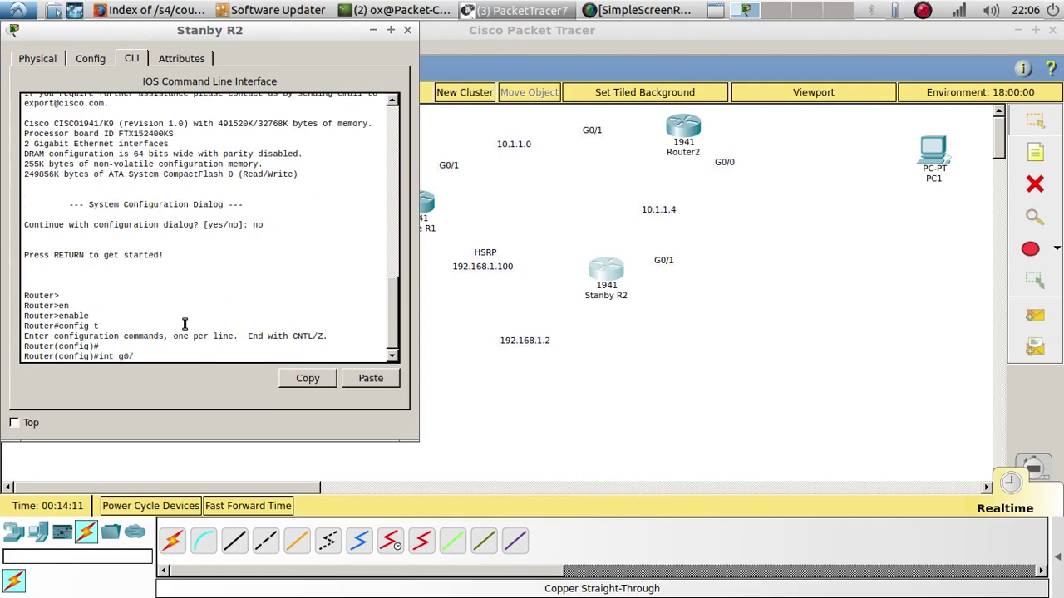
key(Return)
key(Return)
text(ip add)
key(Tab)
text(192.)
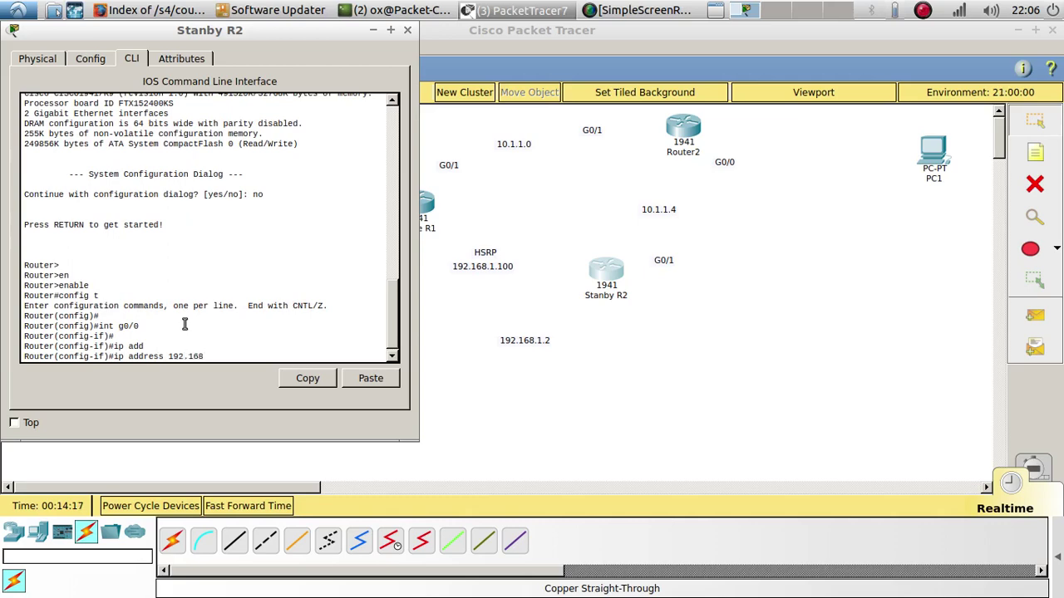
text(168.1.2 255.255.255.0)
key(Return)
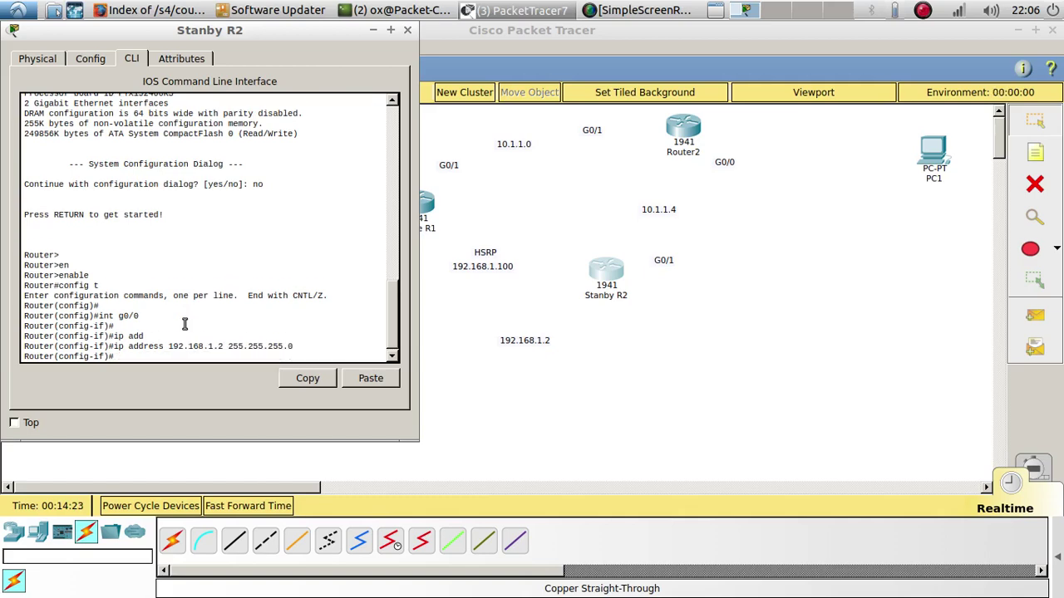
Step: Enable interface g0/0 of Stanby R2 with no shutdown
key(Return)
text(no sh)
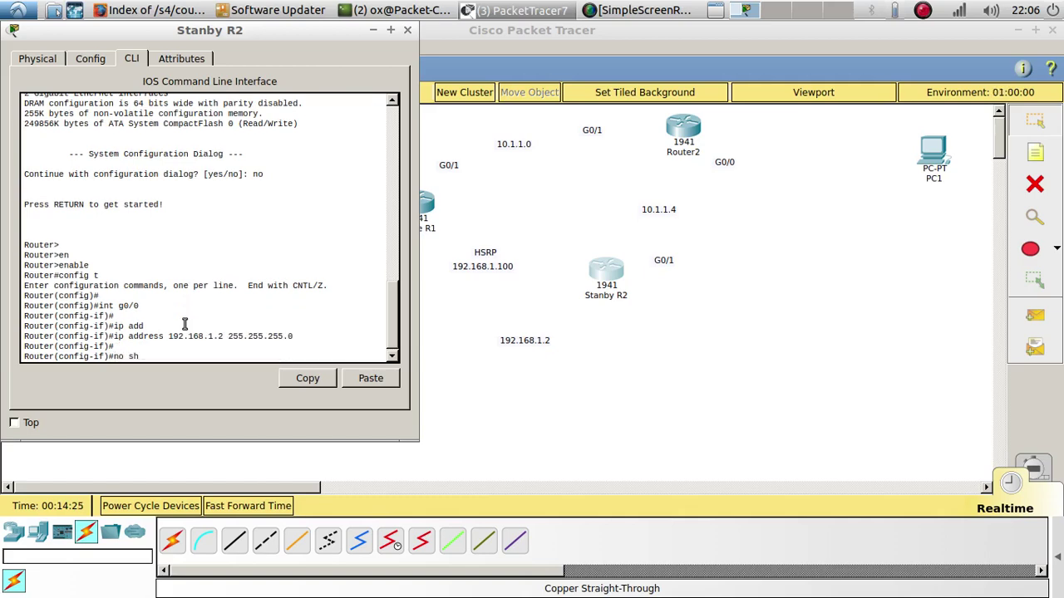
key(Tab)
key(Return)
key(Return)
key(Return)
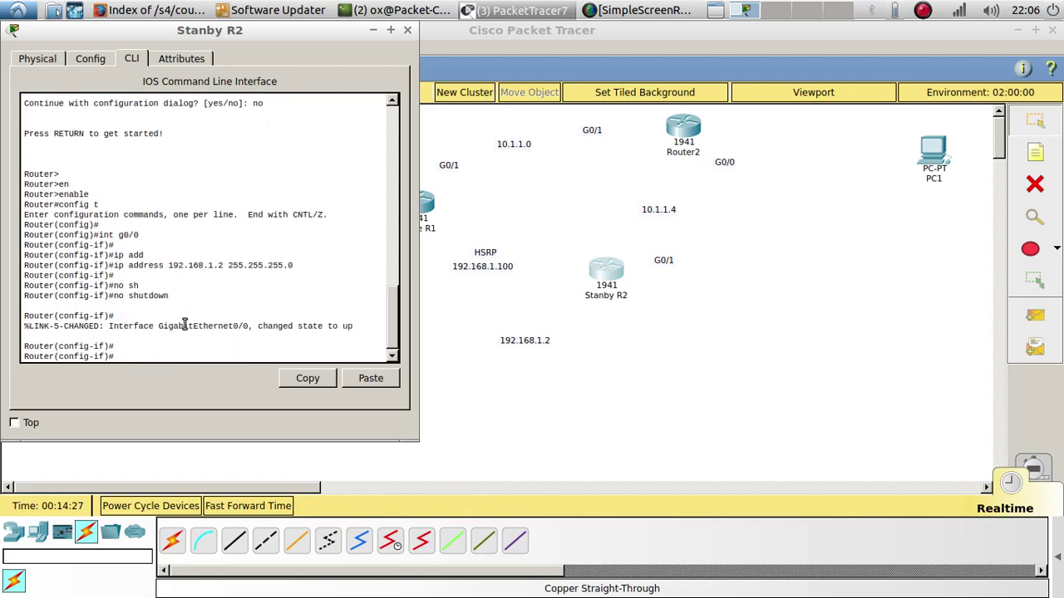
Step: Configure HSRP standby group 1 with virtual IP 192.168.1.100 on interface g0/0 of Stanby R2
text(stan)
key(Tab)
text(1 )
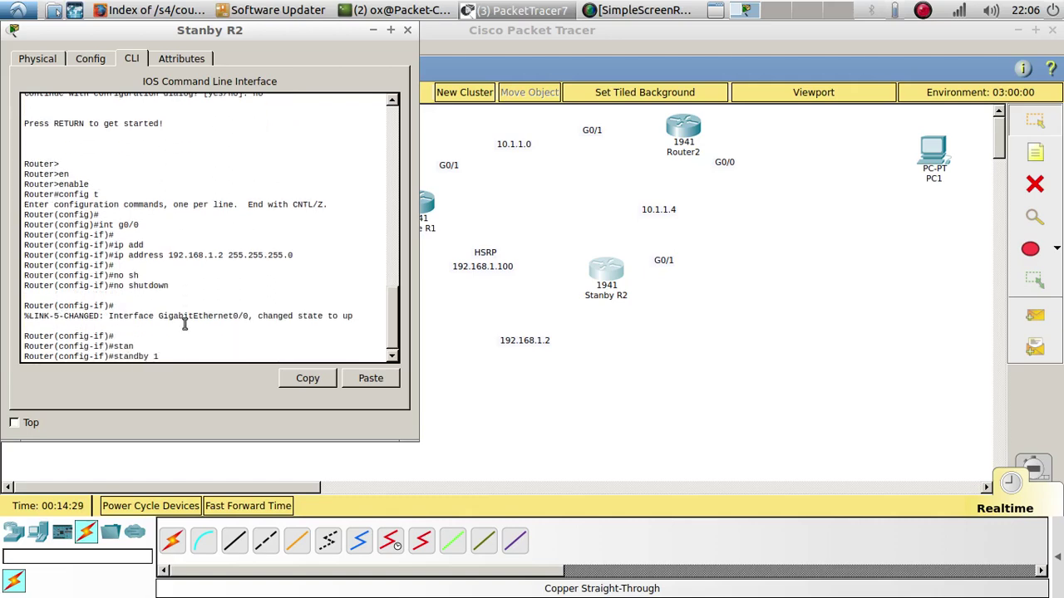
text(ip 192.168.1.100)
key(Return)
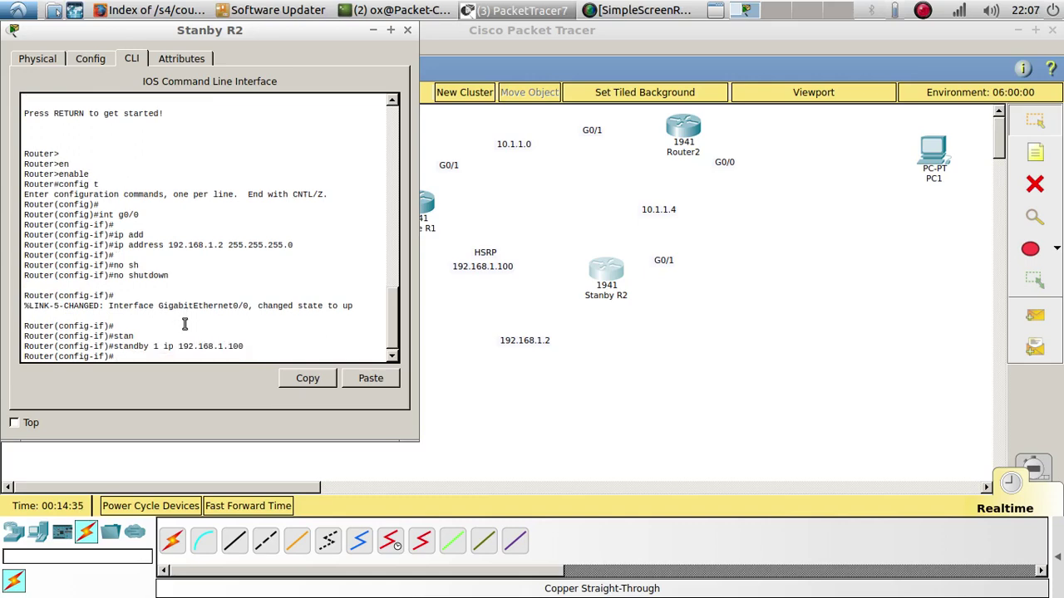
Step: Switch to configuring interface g0/1 on Stanby R2
mouse_move(178, 31)
mouse_down()
mouse_move(638, 86)
mouse_move(282, 26)
mouse_move(147, 43)
mouse_move(161, 41)
mouse_up()
key(Up)
key(Up)
key(Up)
key(Up)
key(Up)
key(Up)
key(Up)
key(BackSpace)
text(1)
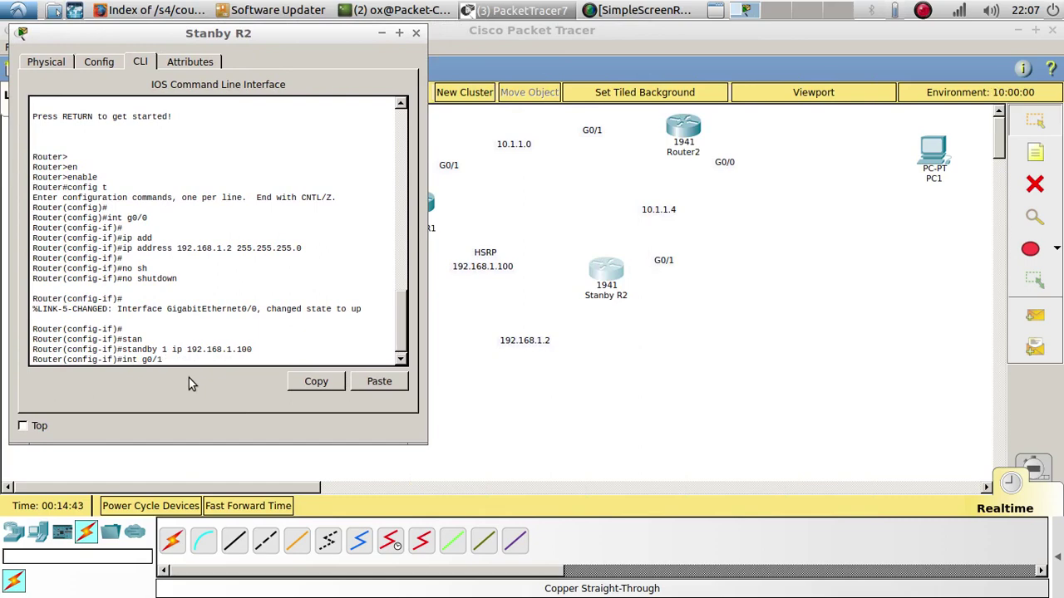
key(Return)
Step: Assign IP address 10.1.1.5 with mask 255.255.255.252 to interface g0/1 of Stanby R2
text(ip ad)
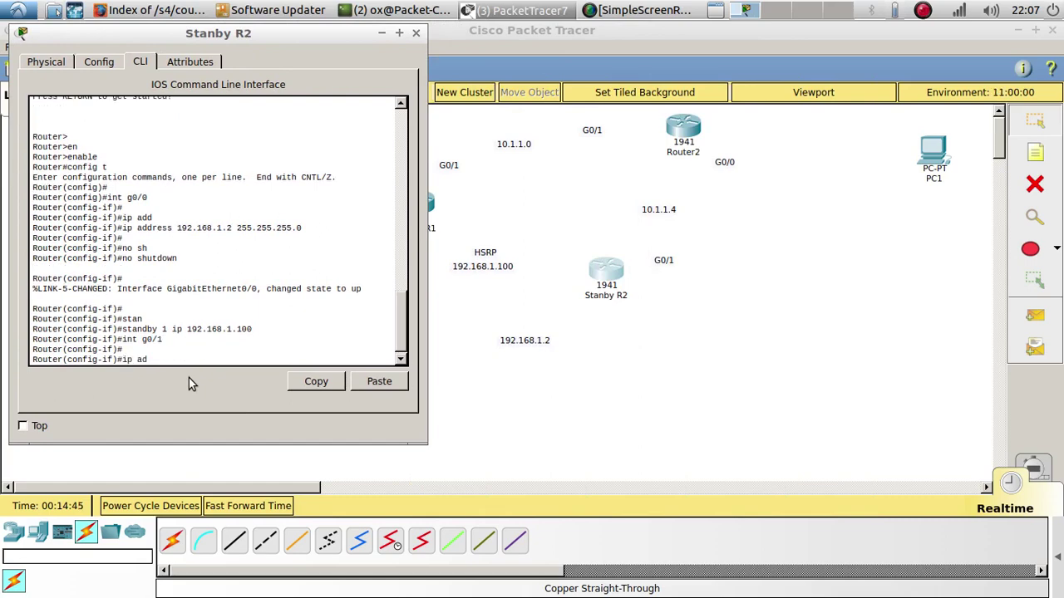
text(d)
key(Tab)
text(192.168)
key(BackSpace)
key(BackSpace)
key(BackSpace)
key(BackSpace)
key(BackSpace)
text(10.1)
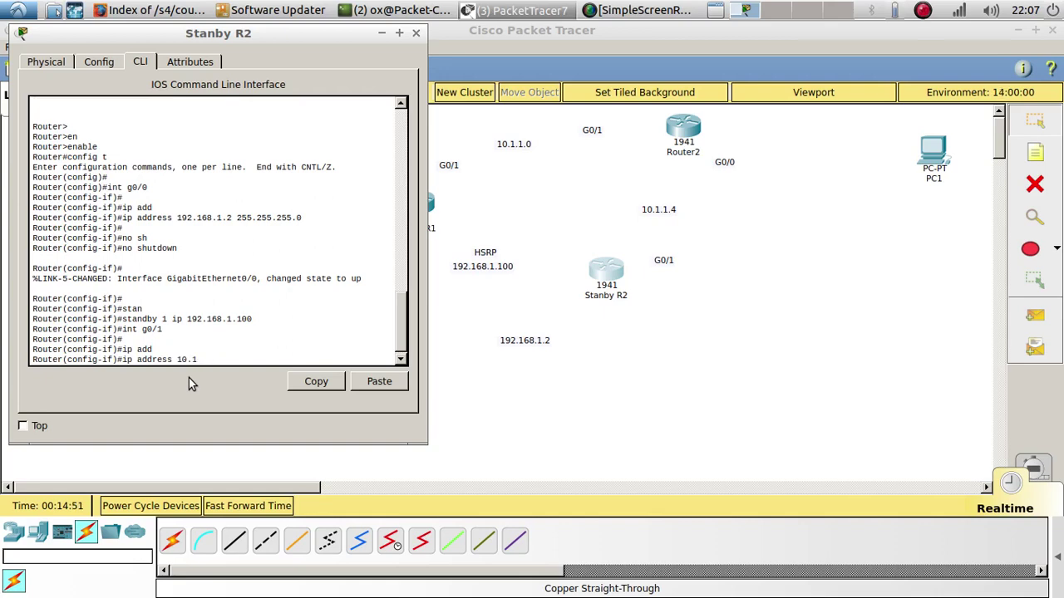
text(.1.5)
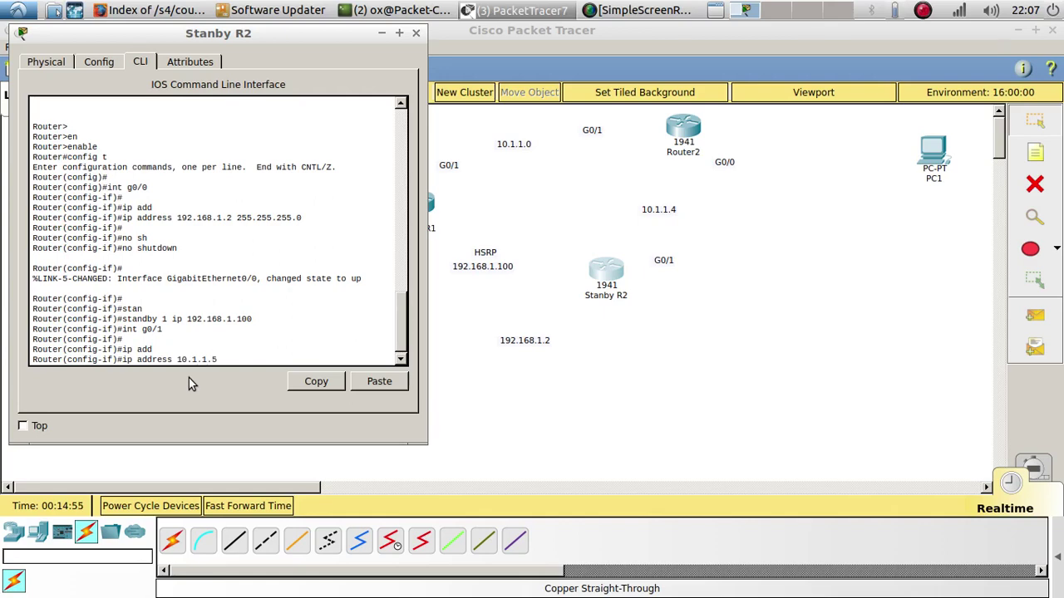
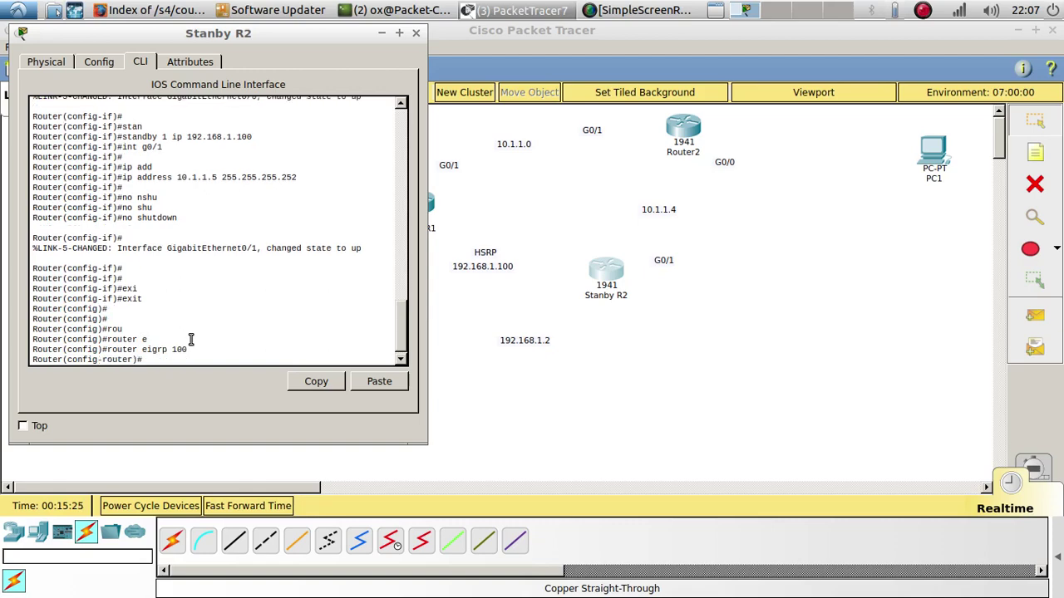
Step: Advertise network 192.168.1.0 with wildcard mask 0.0.0.255 in EIGRP 100 on Stanby R2
text(netw)
key(Tab)
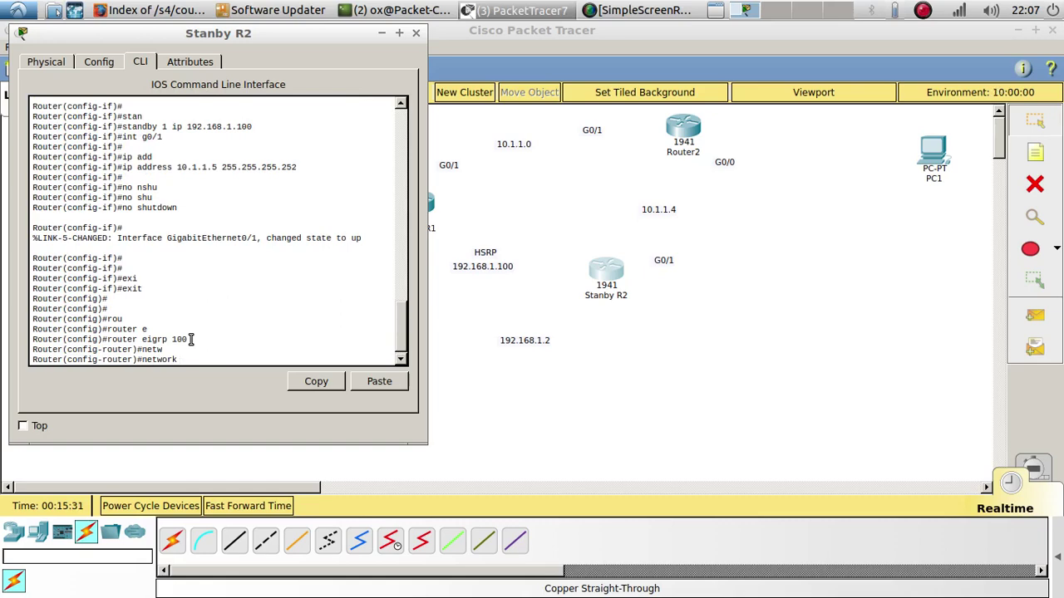
text(192.168.1.0)
key(BackSpace)
text(.0 255.)
key(BackSpace)
key(BackSpace)
key(BackSpace)
key(BackSpace)
text(0.0.0.255)
key(Return)
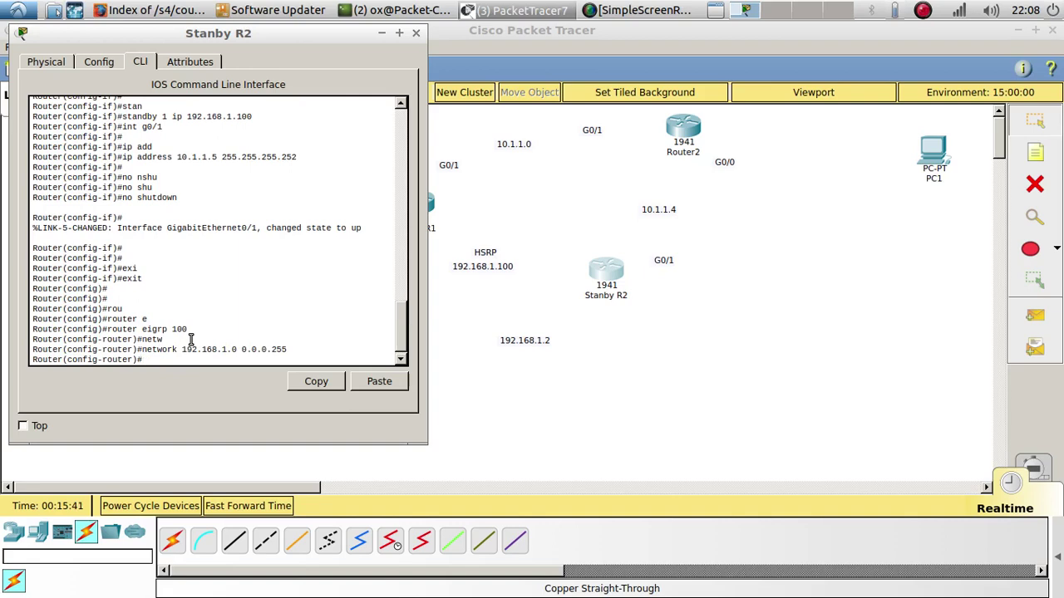
Step: Advertise network 10.1.1.4 with wildcard mask 0.0.0.3 in EIGRP 100 on Stanby R2
text(net)
key(Tab)
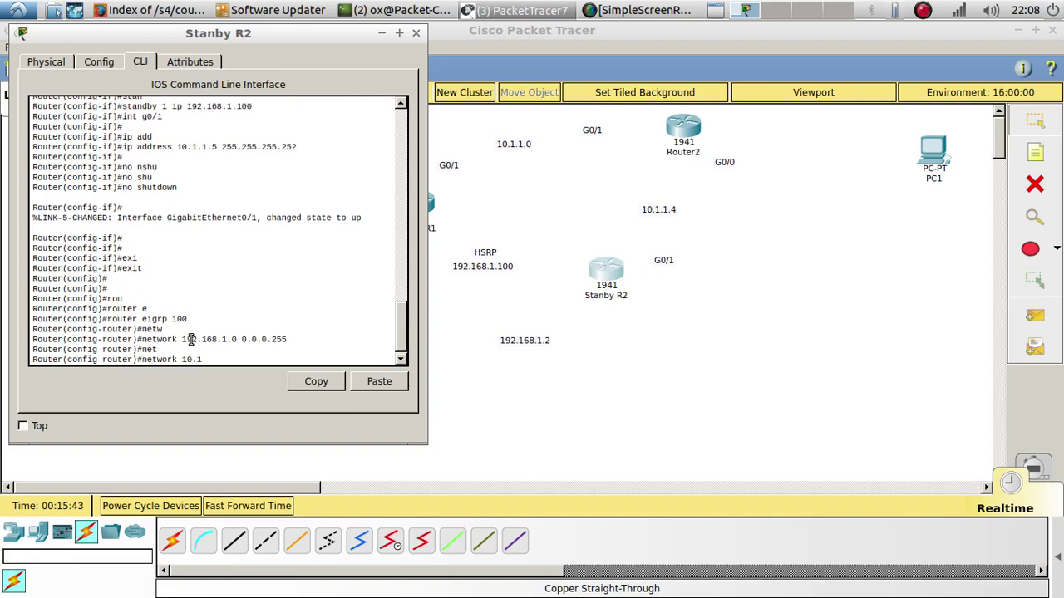
text(10.1.1.54)
text( 255.255)
key(BackSpace)
key(BackSpace)
key(BackSpace)
key(BackSpace)
text(0.0.0.3)
key(Return)
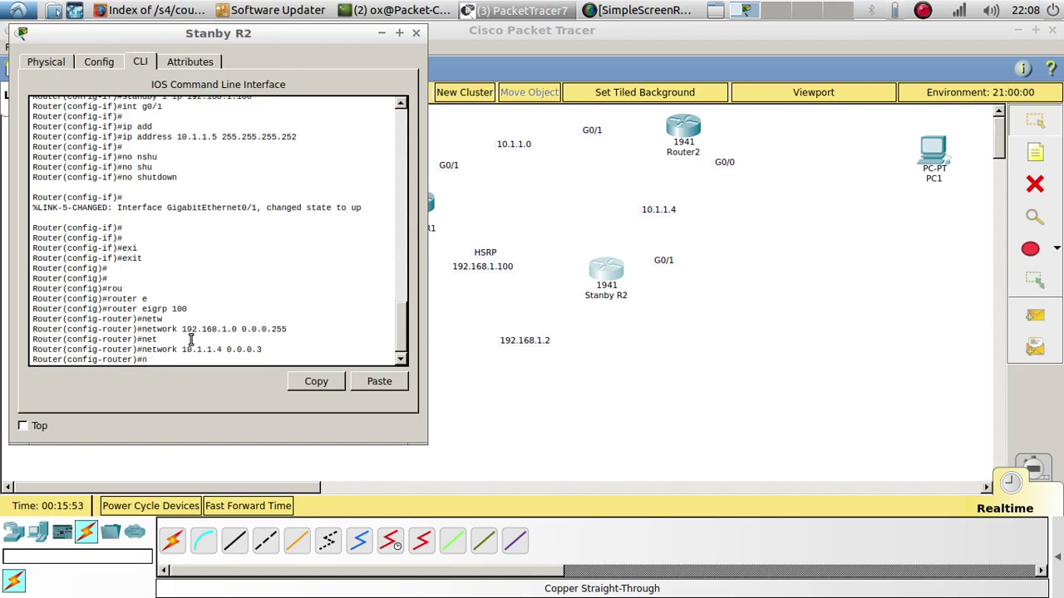
Step: Disable automatic route summarization for EIGRP 100 on Stanby R2 and return to privileged mode
text(no auto-su)
key(Tab)
key(Return)
key(Return)
key(Return)
key(Return)
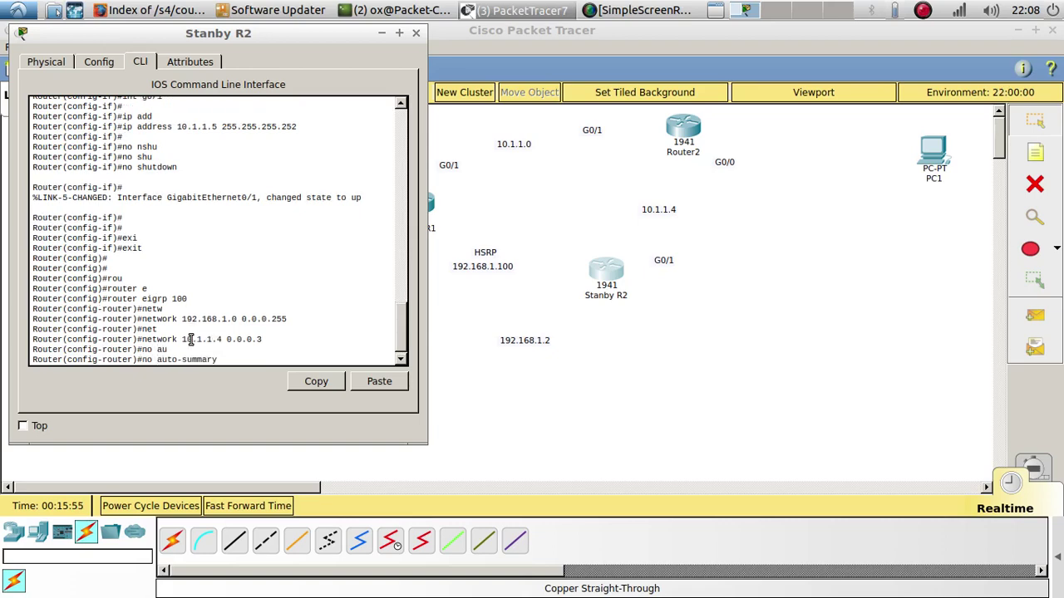
text(er(config-router)#e)
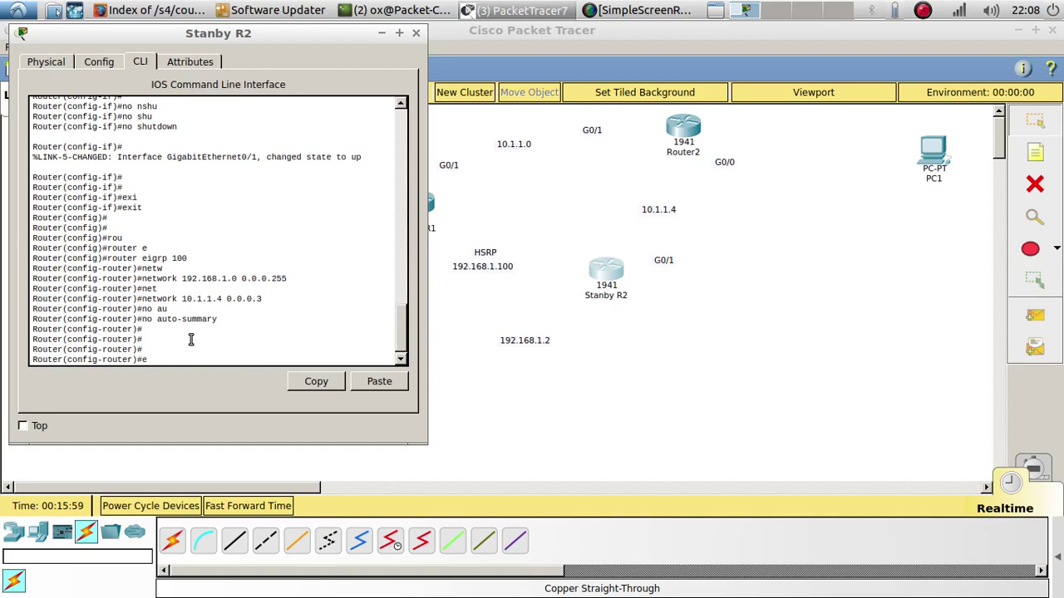
text(nd)
key(Return)
key(Return)
key(Return)
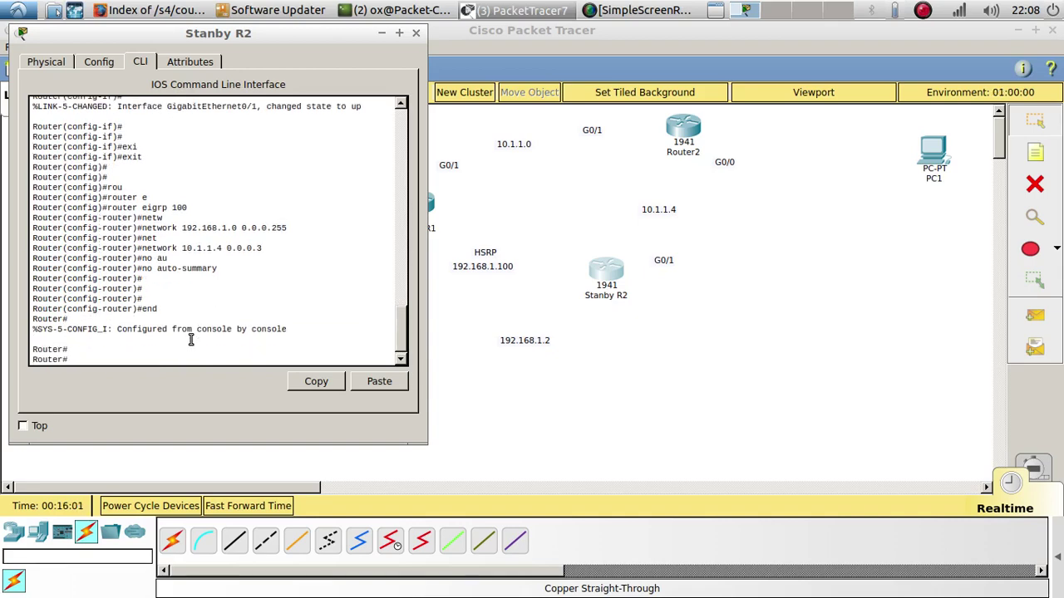
Step: Review the interface, standby and EIGRP commands entered on Stanby R2
scroll(125, 275, up, 10)
scroll(126, 288, down, 3)
scroll(127, 289, down, 3)
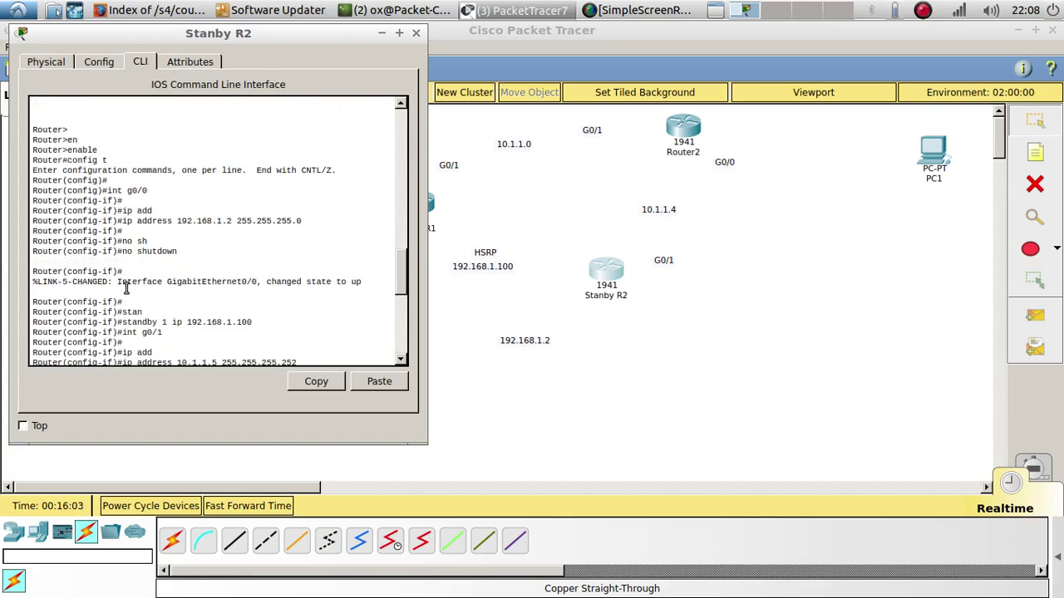
drag(178, 252, 136, 229)
scroll(208, 316, down, 3)
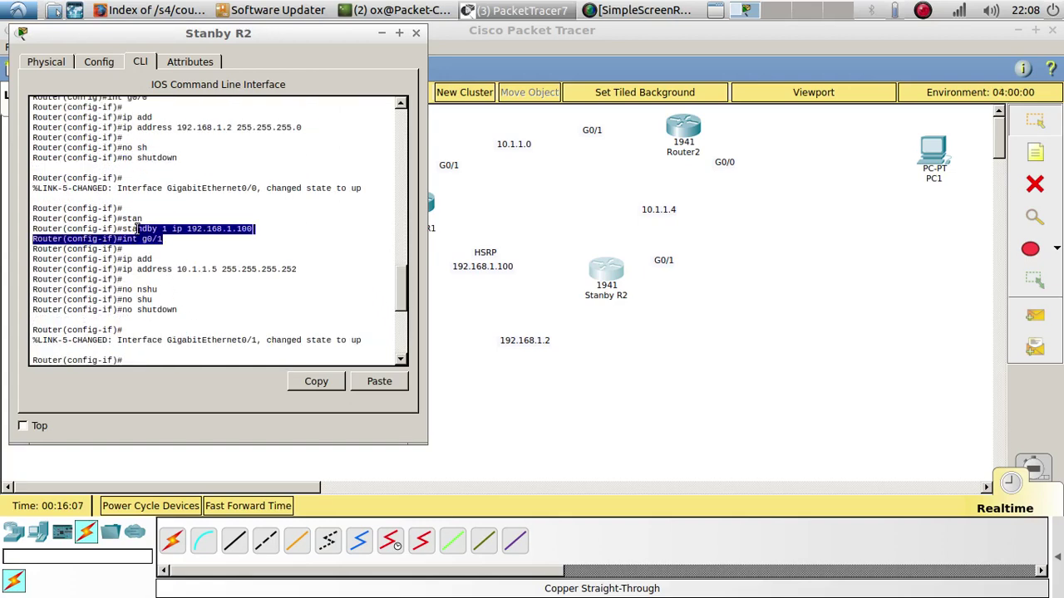
scroll(166, 241, down, 6)
scroll(143, 316, down, 2)
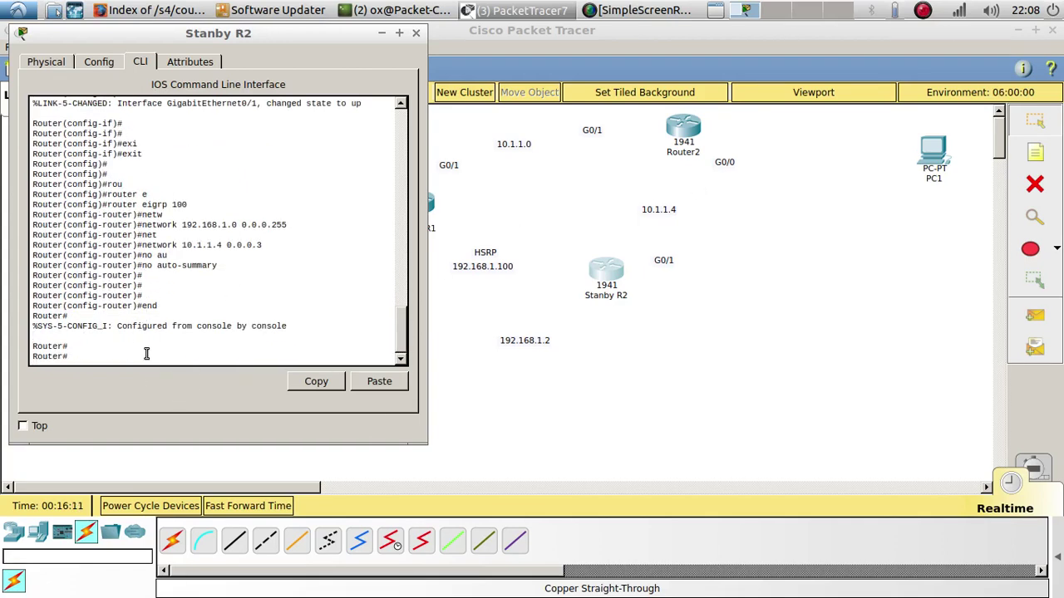
Step: Return to global configuration mode on Stanby R2 and set its hostname to R2
text(i)
key(Tab)
text(t)
key(Tab)
key(Return)
key(Return)
text(ho)
key(Tab)
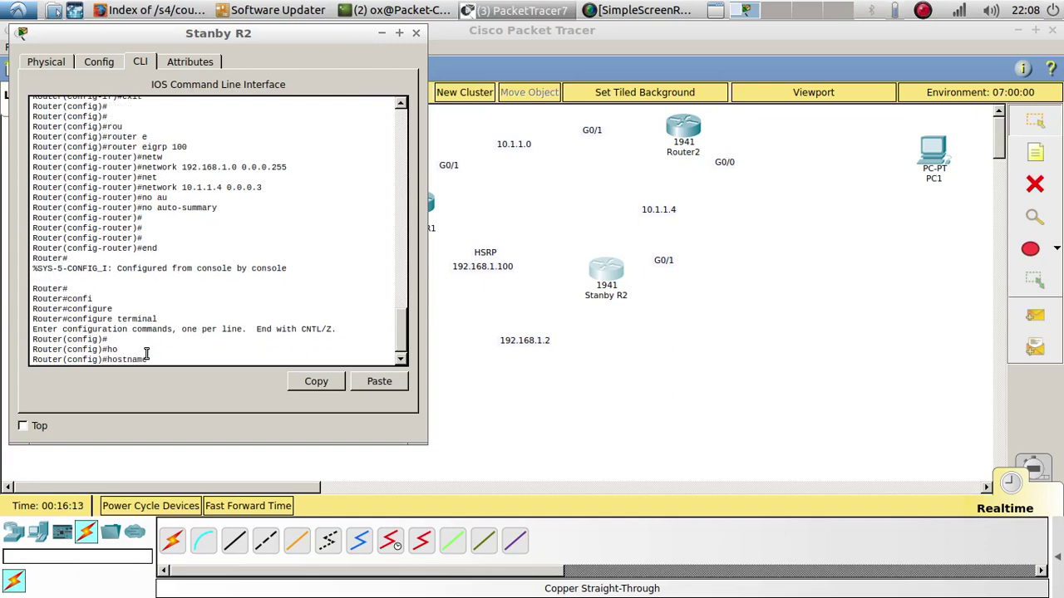
text(R2)
key(Return)
key(Return)
key(Return)
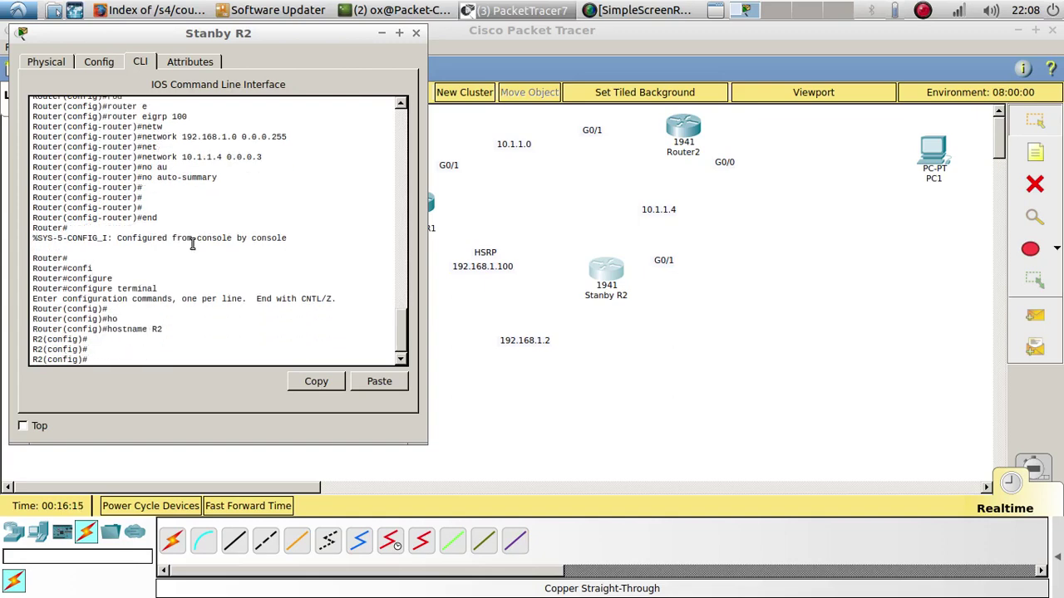
Step: Rename the Router2 label in the topology to R3
click(690, 156)
double_click(691, 156)
key(BackSpace)
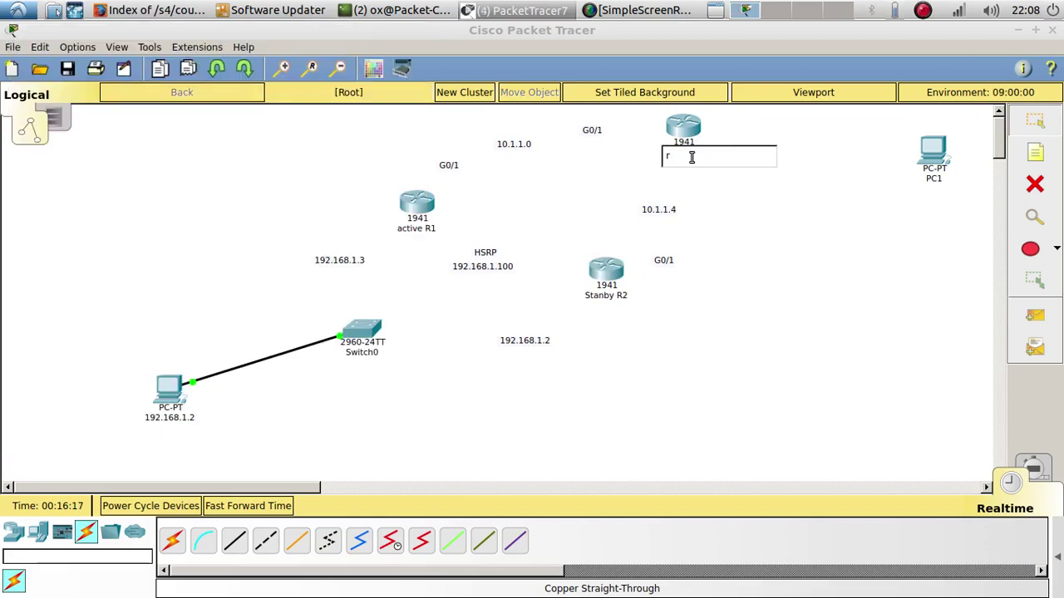
text(r3)
key(BackSpace)
text(R3)
key(Return)
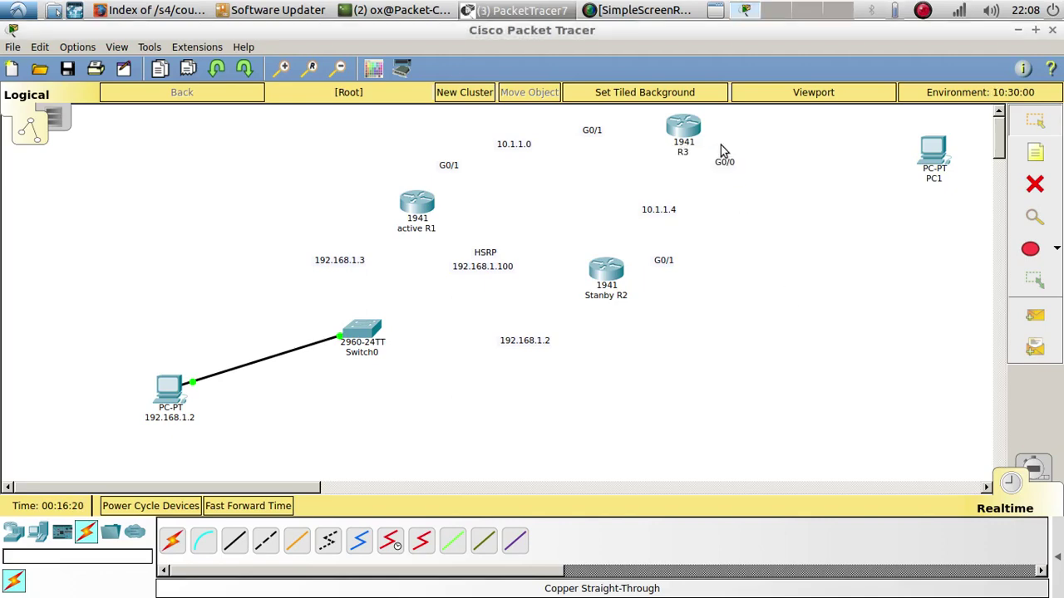
Step: Open the command-line interface of R3 and decline the initial configuration dialog
click(682, 127)
drag(655, 119, 317, 54)
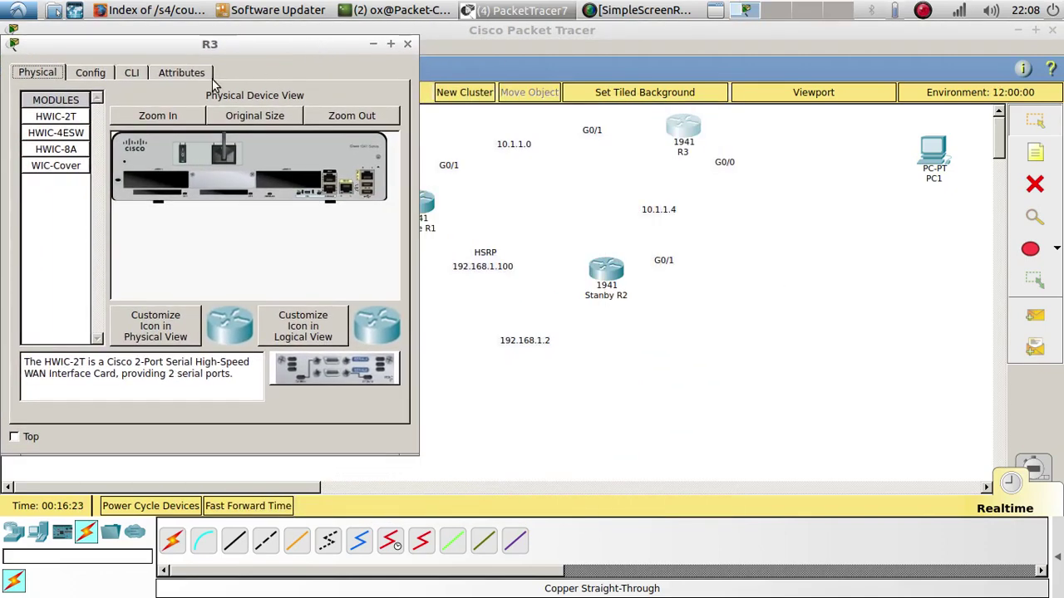
click(137, 72)
text(no)
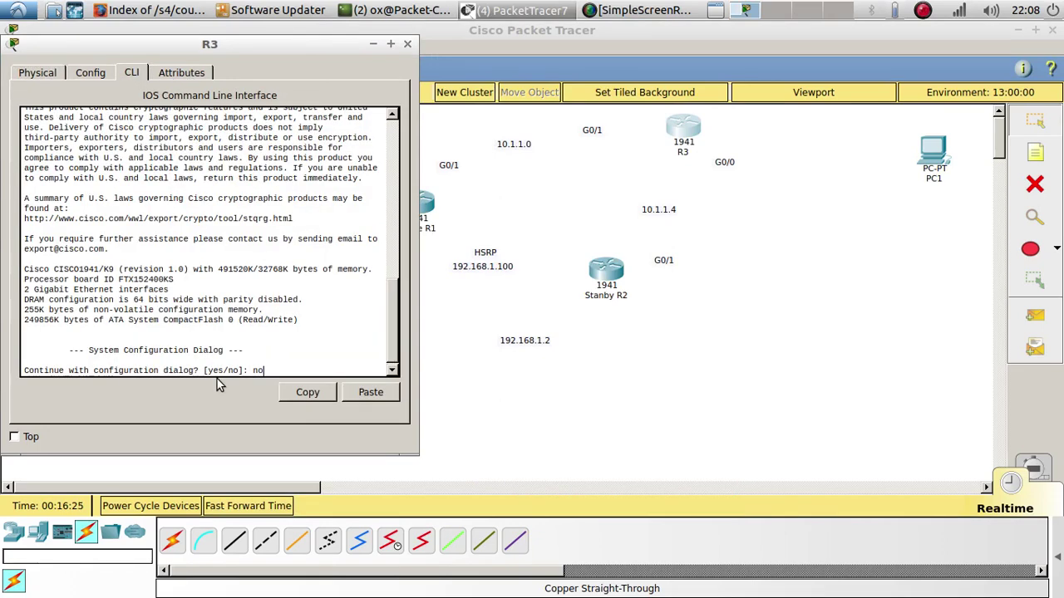
key(Return)
key(Return)
key(Return)
Step: Enter privileged mode and open global configuration mode on R3
text(en)
key(Return)
key(Return)
text(confi)
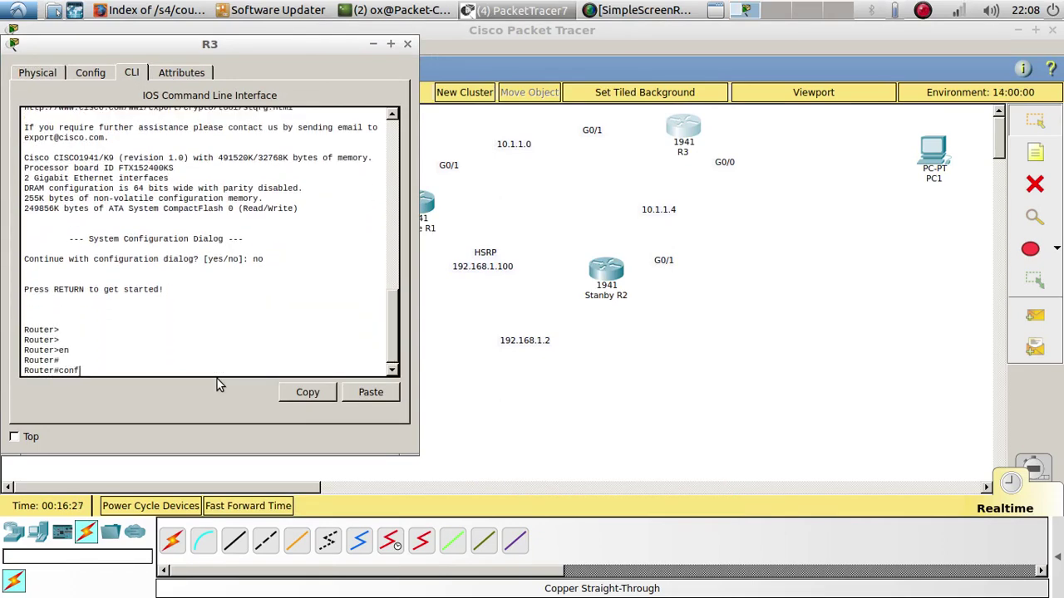
key(Tab)
text(terminal)
key(Return)
key(Return)
key(Return)
Step: Set the hostname of the third router to R3
text(ho)
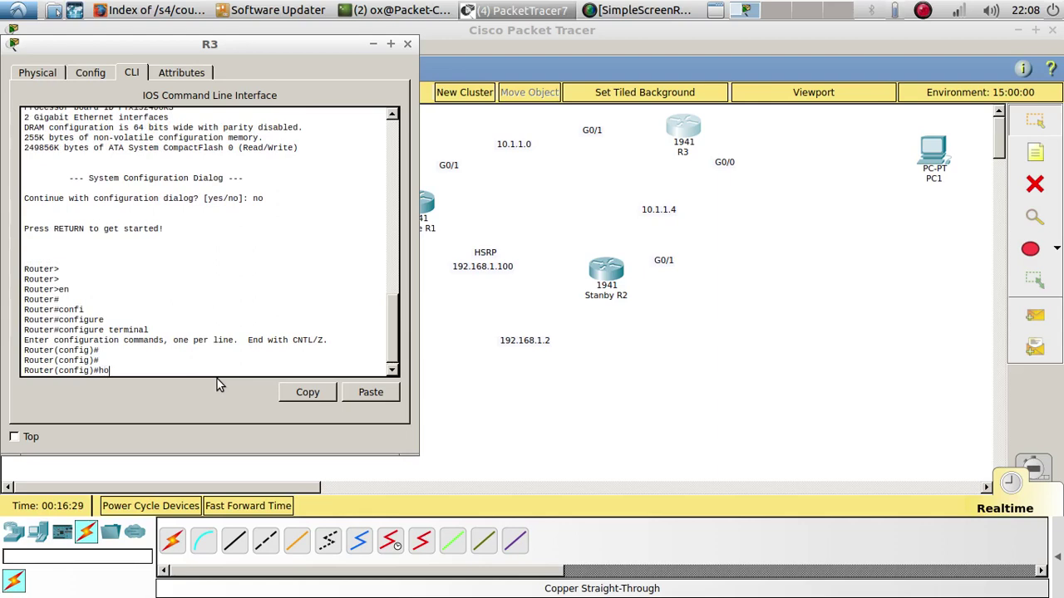
key(Tab)
text(R3)
key(Return)
key(Return)
key(Return)
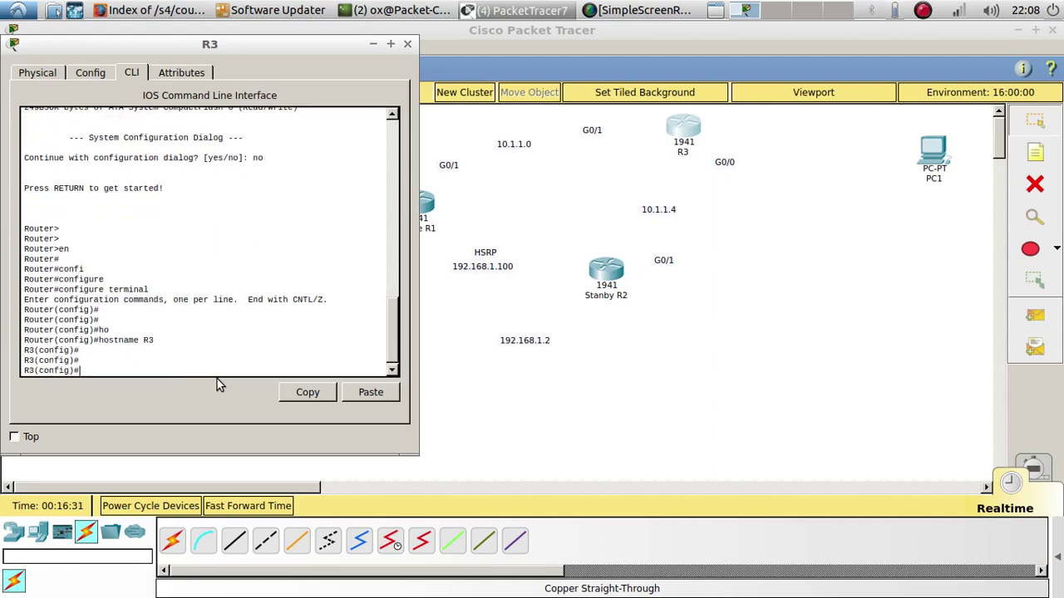
Step: Assign IP address 10.1.1.6 with mask 255.255.255.252 to interface G0/0 on R3
text(int g0/0)
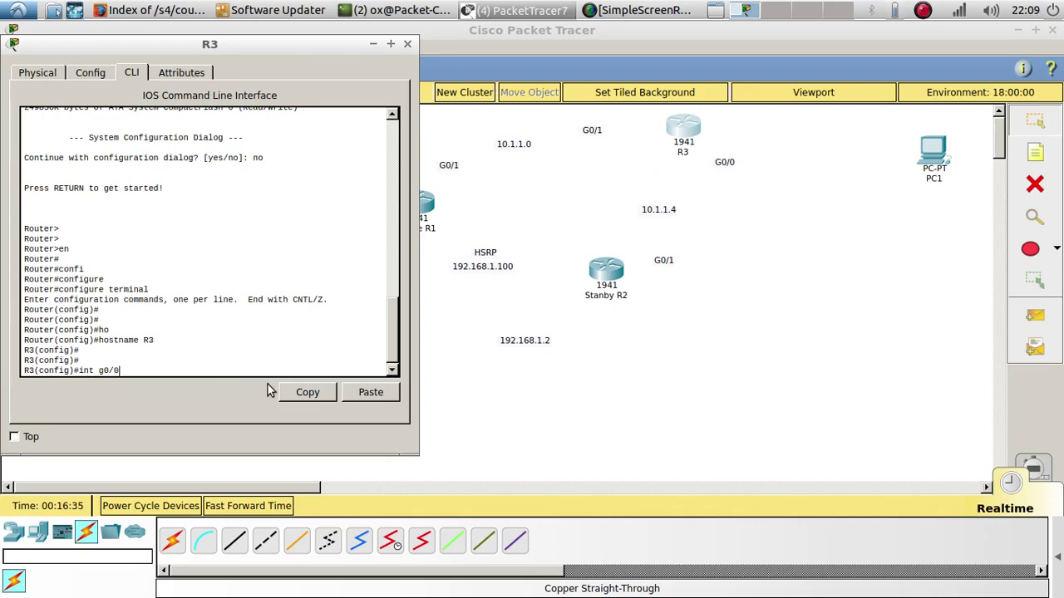
key(Return)
key(Return)
text(ip)
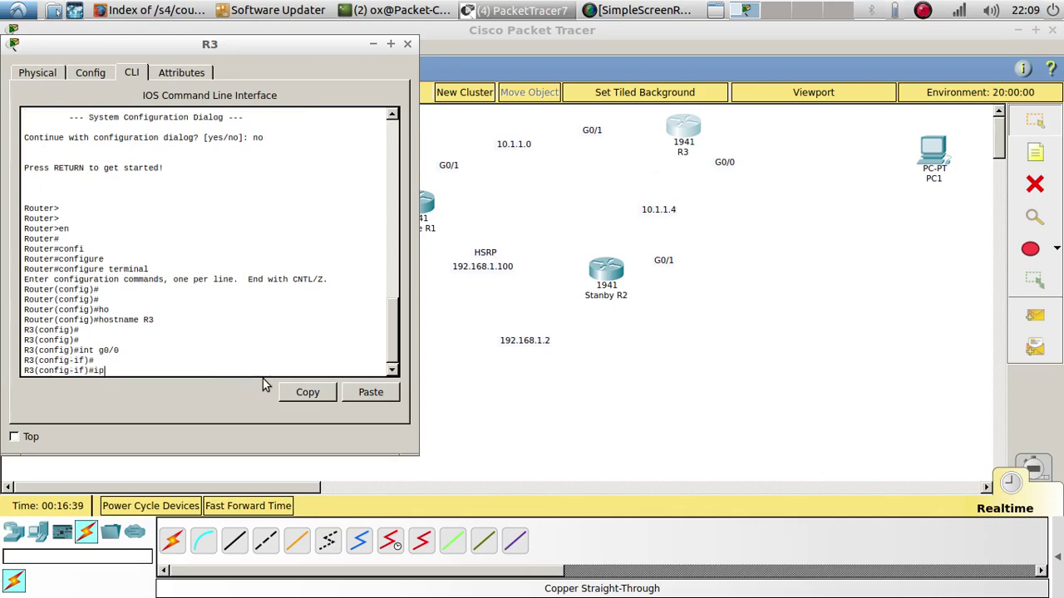
key(Tab)
text(add)
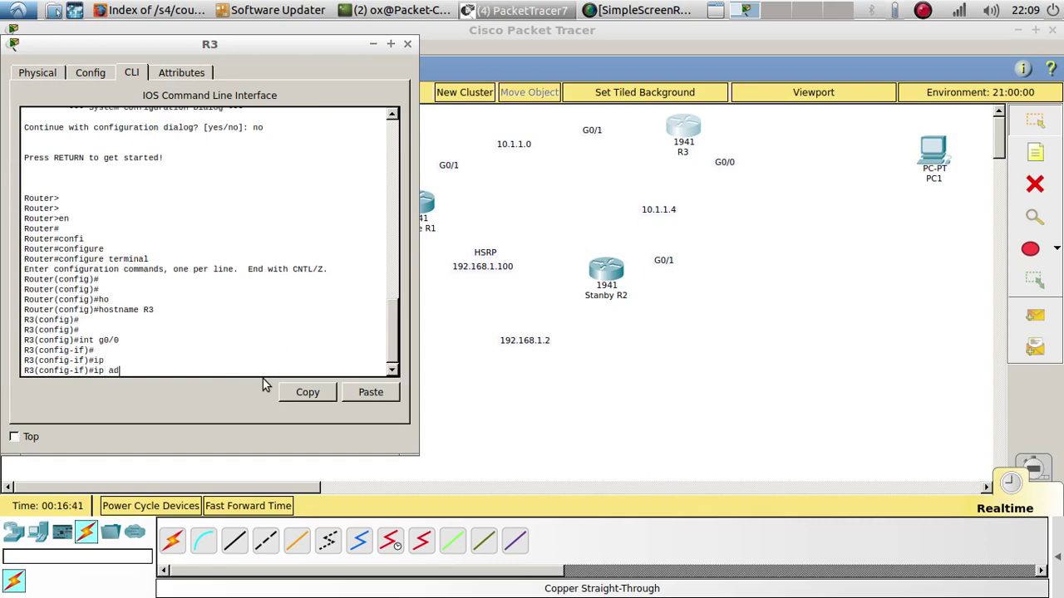
key(Tab)
text(10.1.1)
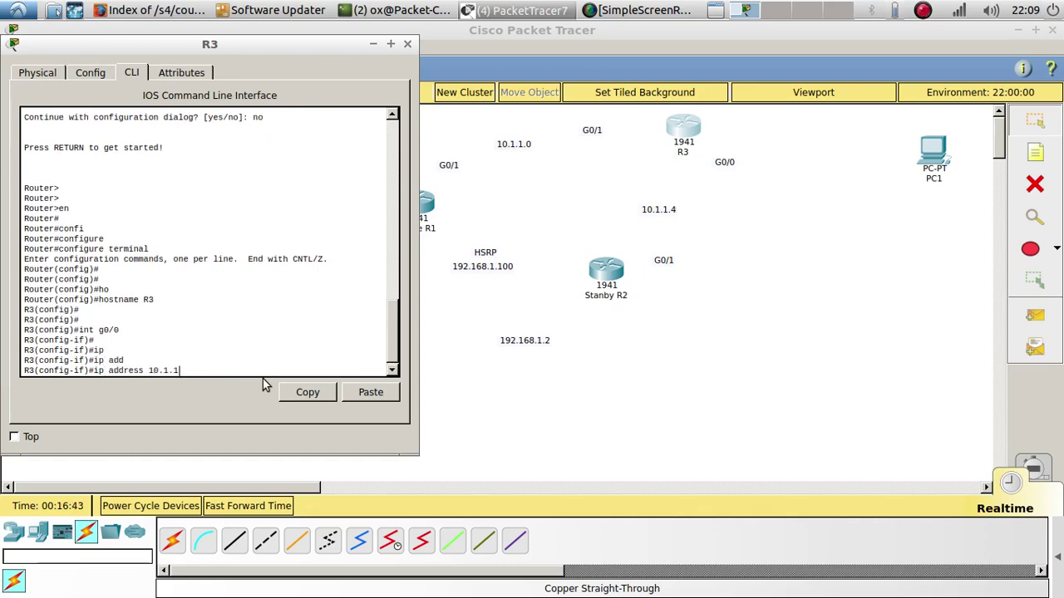
text(.6 255.255.255.252)
key(Return)
Step: Enable interface G0/0 on R3 with no shutdown
text(no shu)
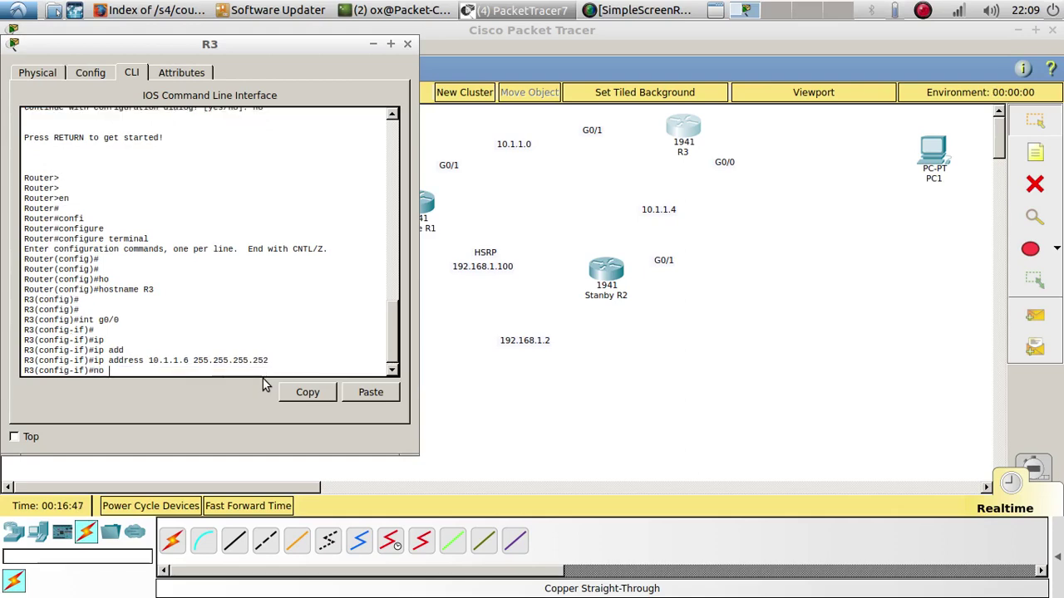
key(Tab)
key(Return)
key(Return)
Step: Enter interface configuration mode for G0/1 on R3
key(Up)
key(Up)
key(Up)
key(Up)
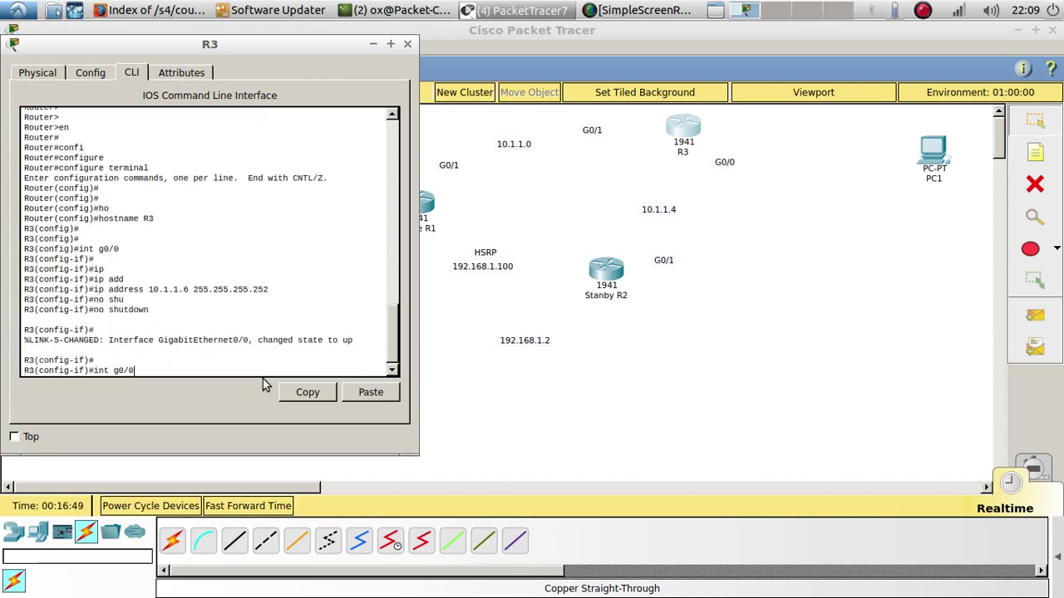
key(Down)
key(BackSpace)
text(1)
key(Return)
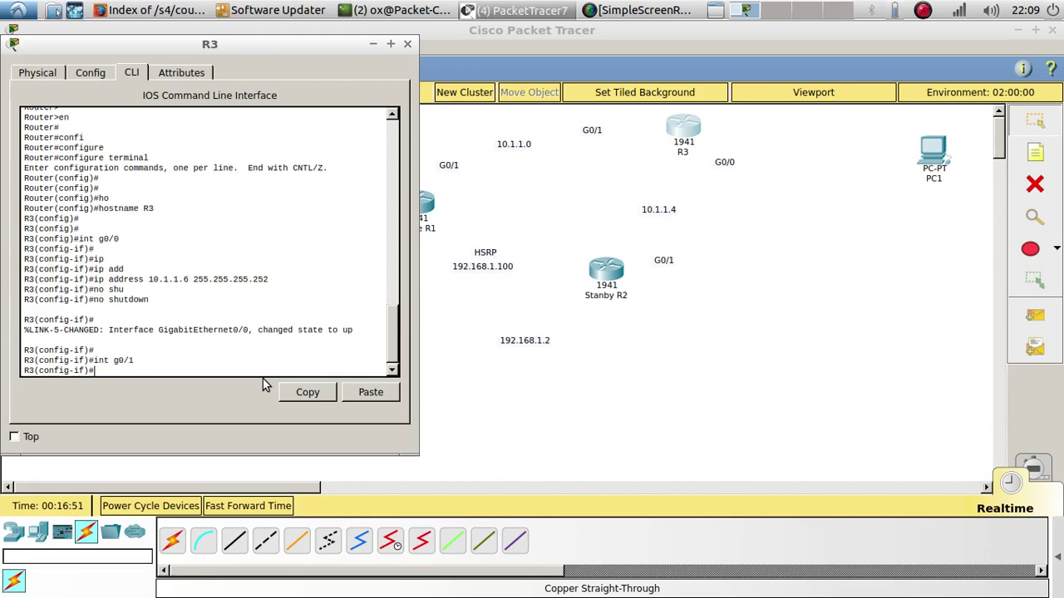
Step: Assign IP address 10.1.1.2 with mask 255.255.255.252 to interface G0/1 on R3
key(Up)
key(Up)
key(Up)
key(Up)
key(Up)
key(Down)
key(Down)
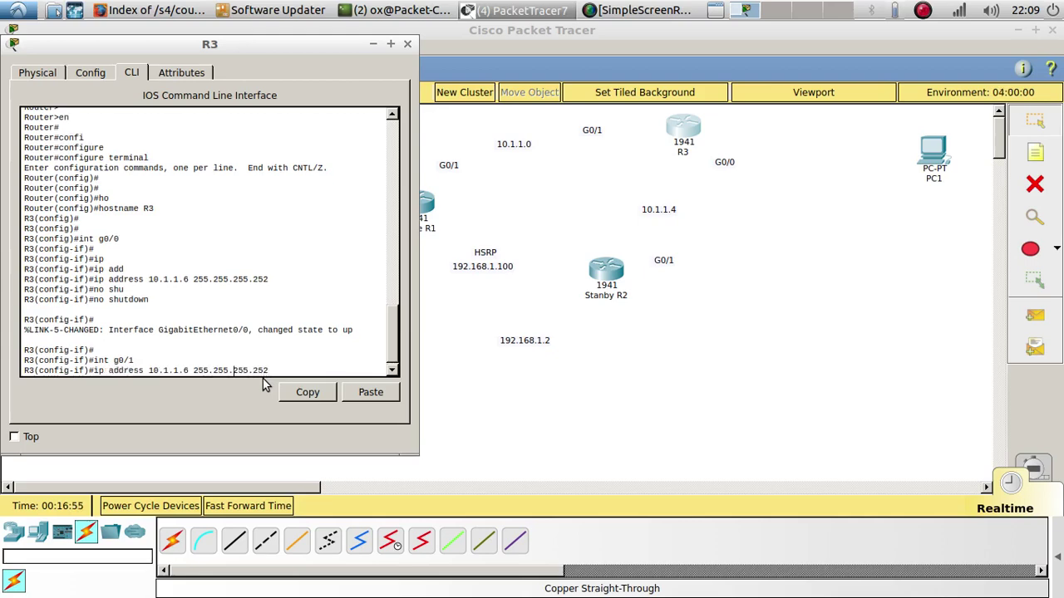
key(Left)
key(BackSpace)
text(2)
key(Return)
Step: Enable interface G0/1 on R3 with no shutdown
text(no shu)
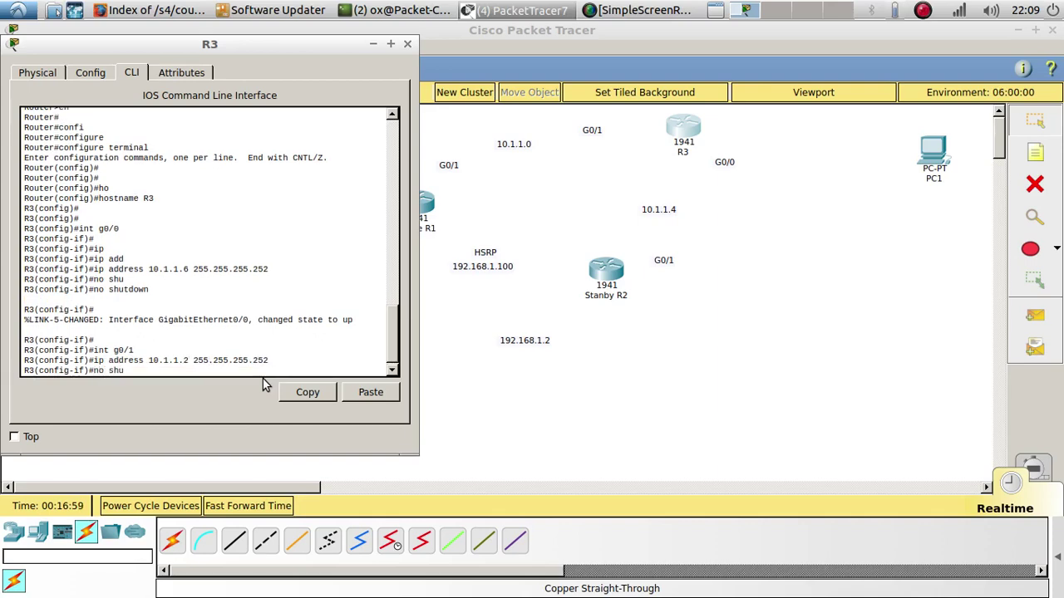
key(Tab)
key(Return)
key(Return)
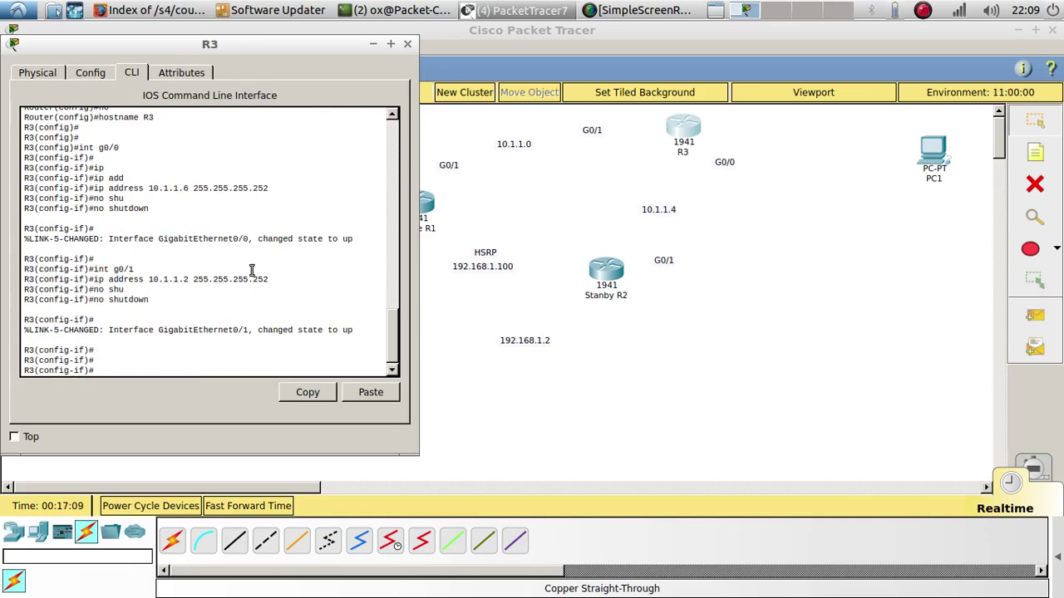
key(Tab)
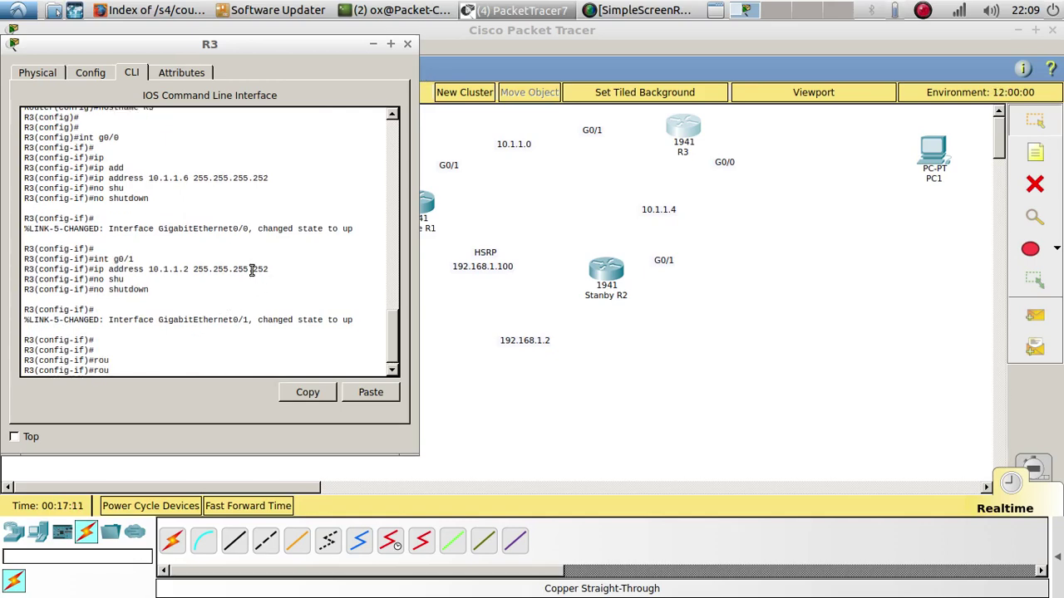
text(t)
key(Tab)
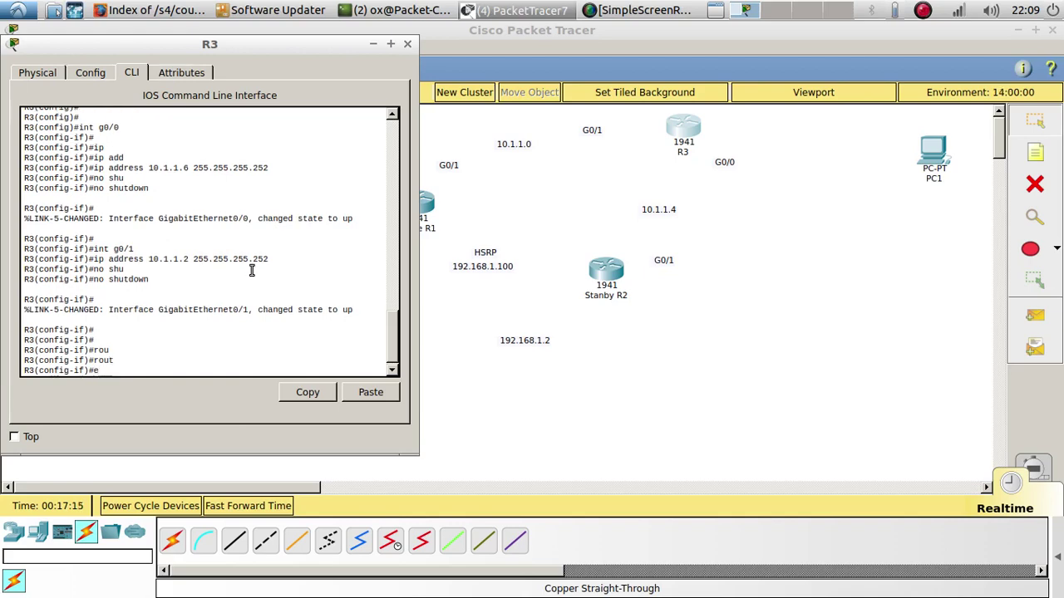
Step: Leave interface configuration mode and start the EIGRP 100 routing process on R3
text(exit)
key(Return)
text(rou)
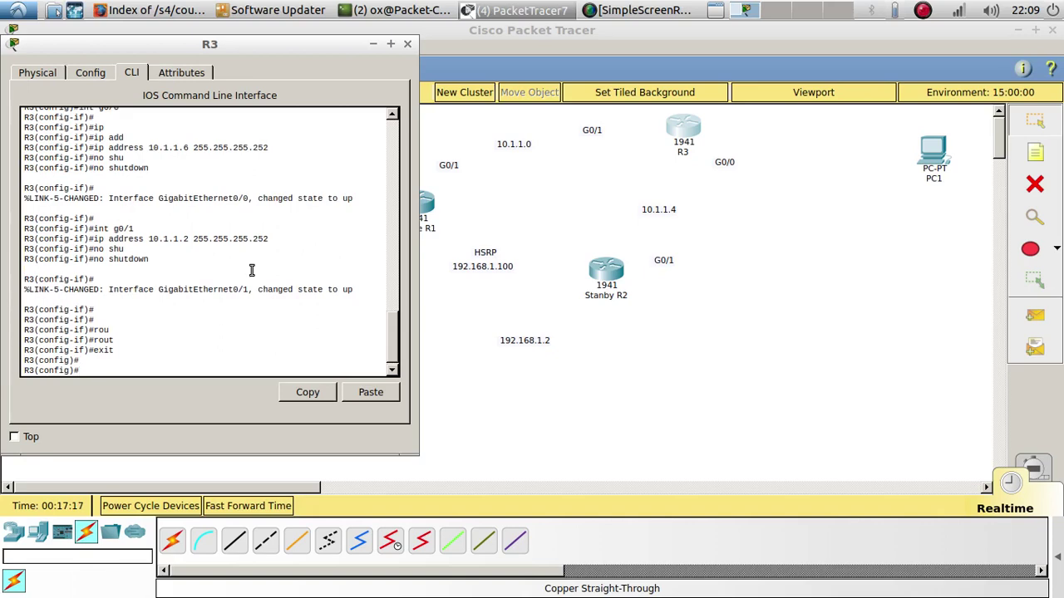
key(Tab)
text(ei)
key(Tab)
text(1)
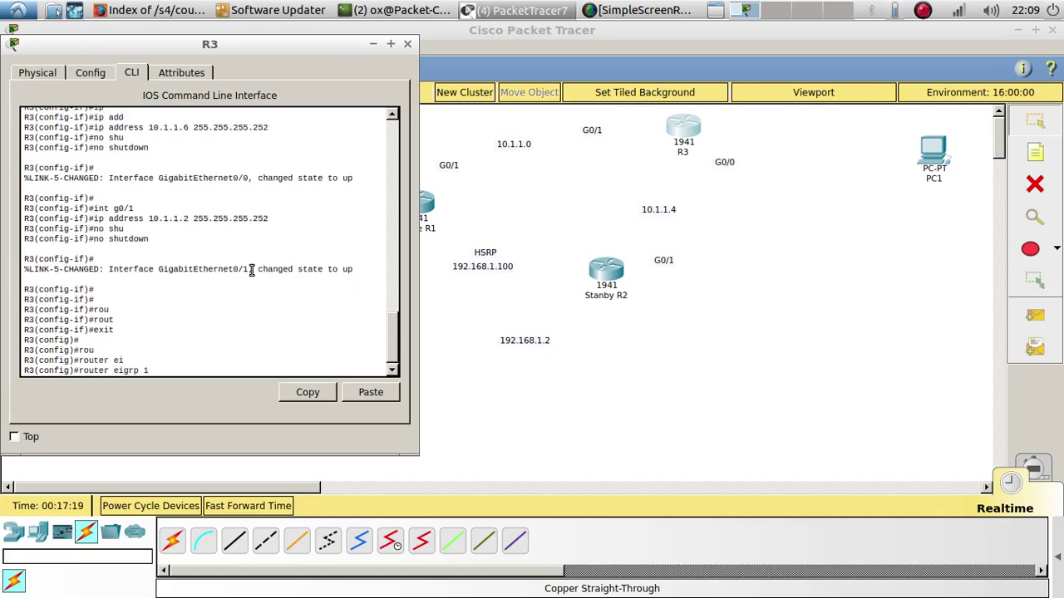
text(00)
key(Return)
key(Return)
key(Return)
Step: Advertise network 10.1.1.0 with wildcard mask 0.0.0.3 in EIGRP 100 on R3
text(net)
key(Tab)
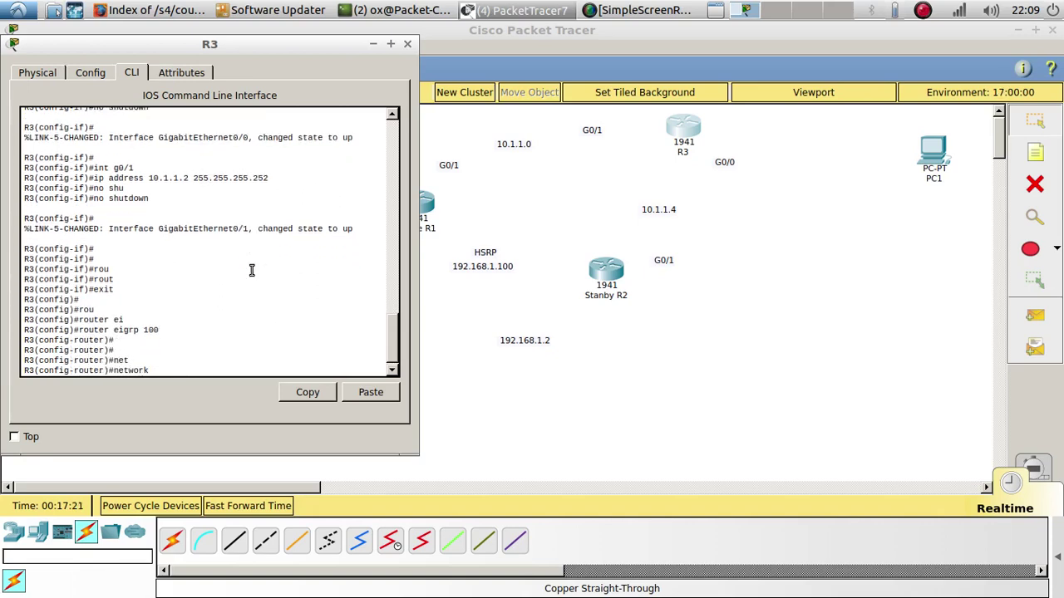
text(10.)
text(1.1.0)
text( 255.255.2552)
key(BackSpace)
key(BackSpace)
key(BackSpace)
key(BackSpace)
key(BackSpace)
key(BackSpace)
key(BackSpace)
key(BackSpace)
key(BackSpace)
text(0.0.0.3)
key(Return)
Step: Advertise network 10.1.1.4 with wildcard mask 0.0.0.3 in EIGRP 100 on R3
key(Up)
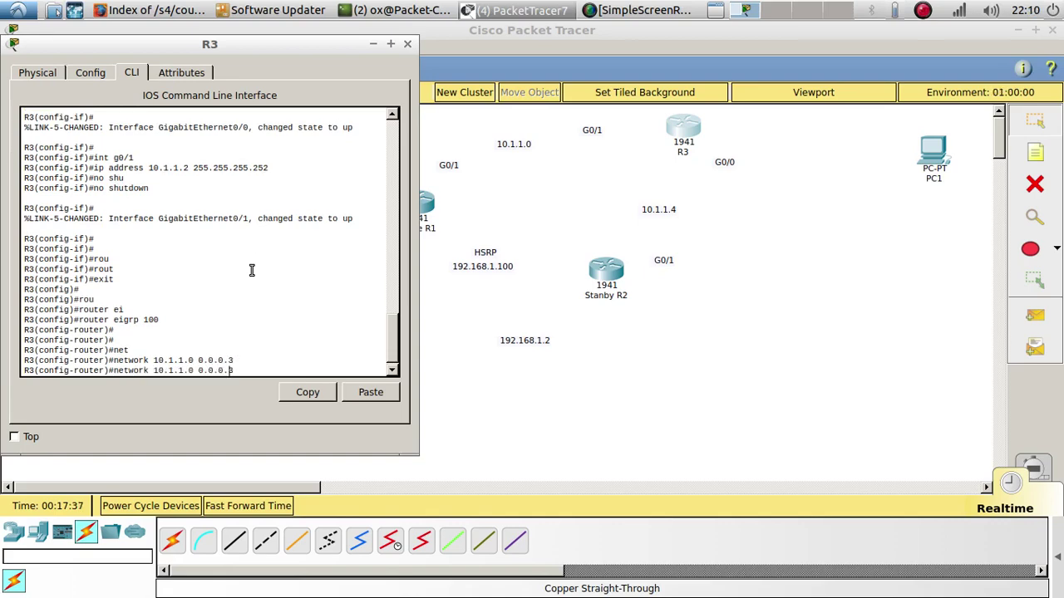
key(Left)
key(Left)
key(Left)
key(BackSpace)
text(4)
key(Return)
Step: Disable EIGRP automatic summarization on R3 with no auto-summary and minimize the router's window
text(no au)
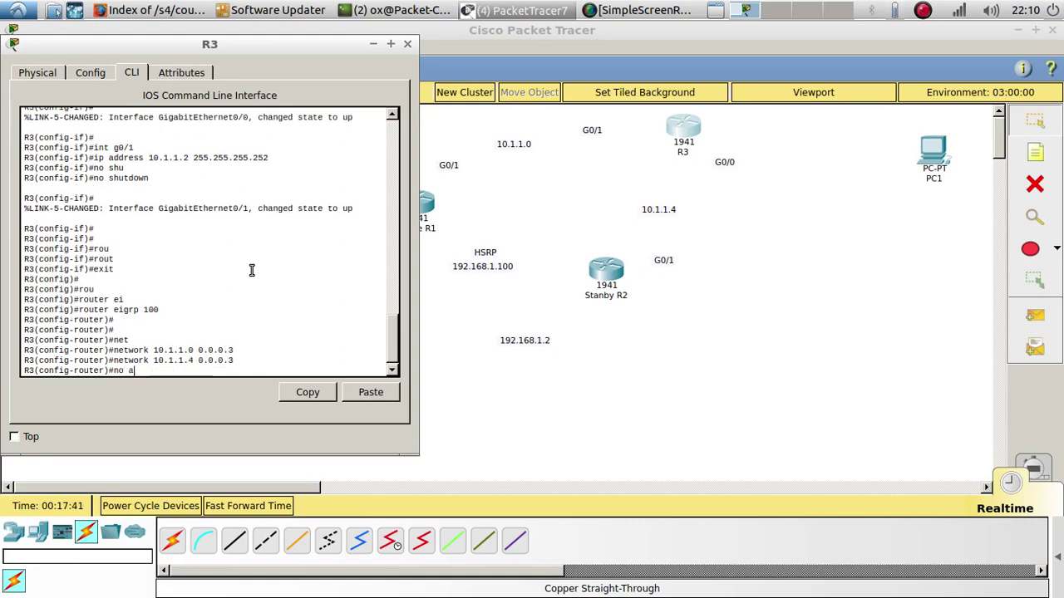
key(Tab)
key(Return)
key(Return)
key(Return)
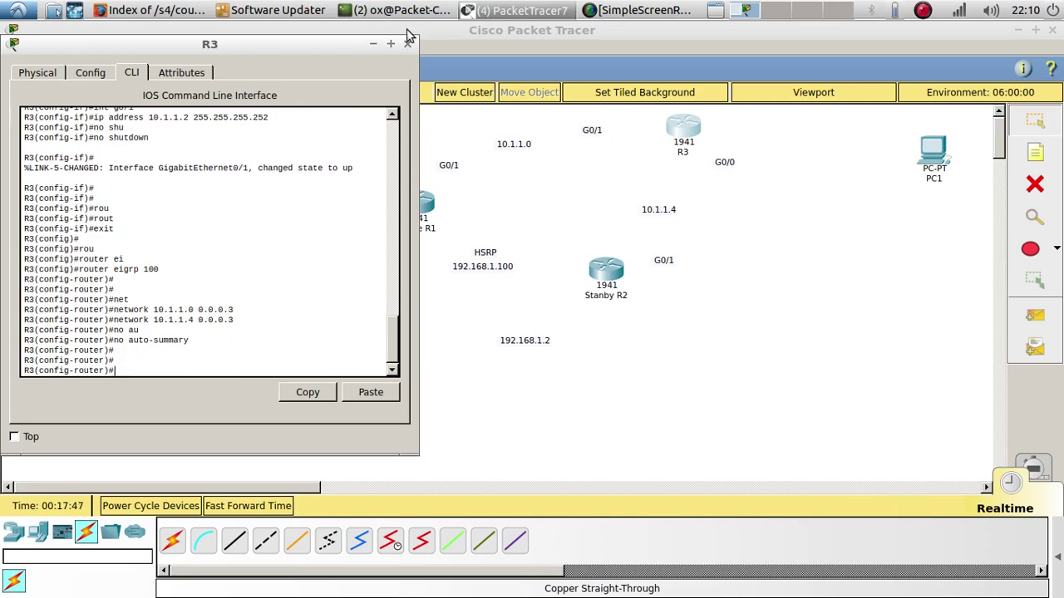
click(373, 45)
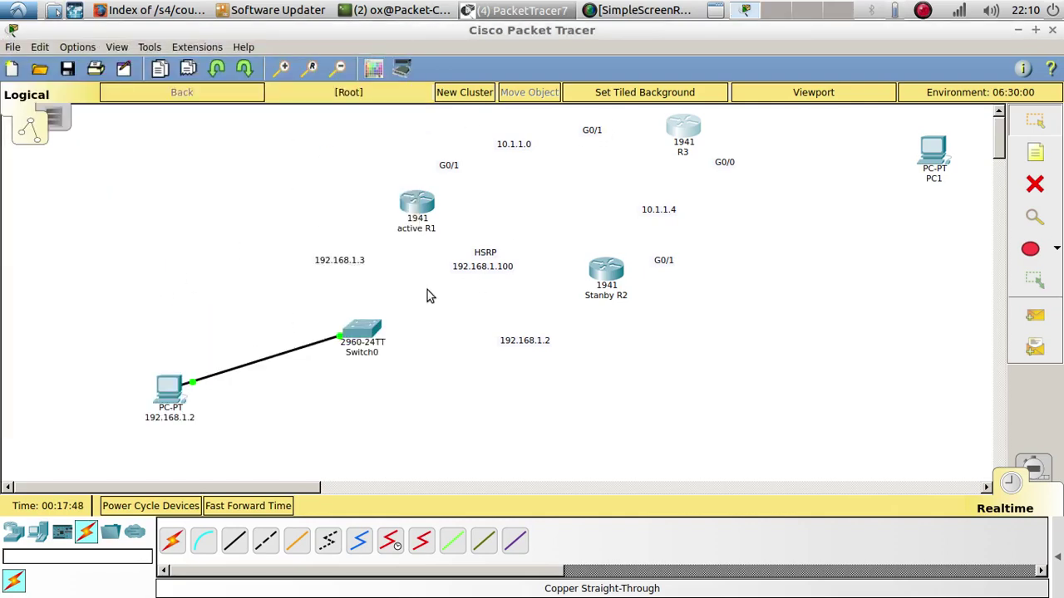
Step: Connect FastEthernet0/2 of Switch0 to GigabitEthernet0/0 of active R1 with a copper straight-through cable
click(234, 541)
click(374, 320)
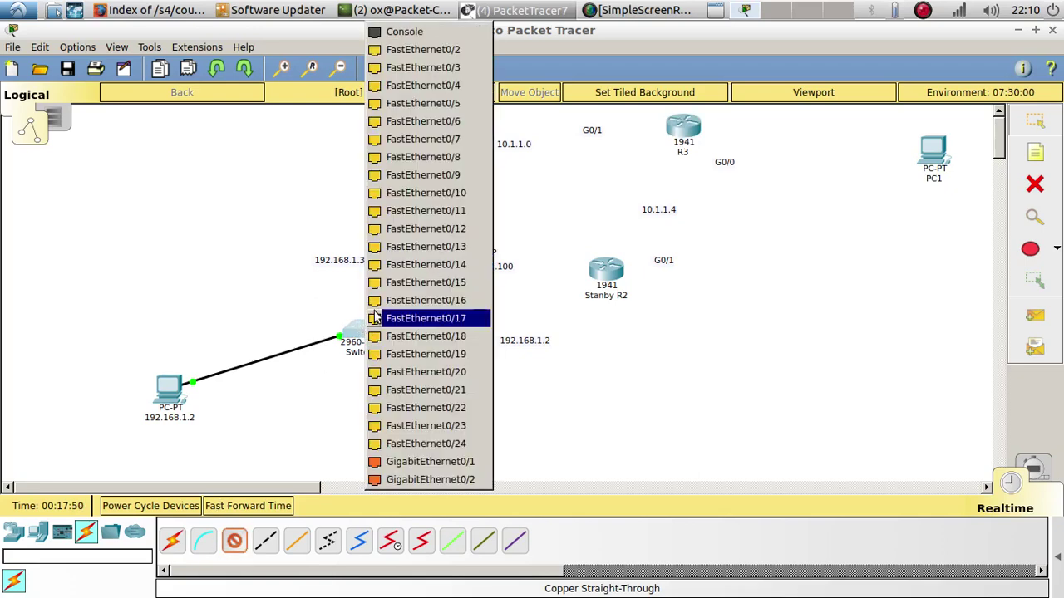
click(407, 49)
click(415, 204)
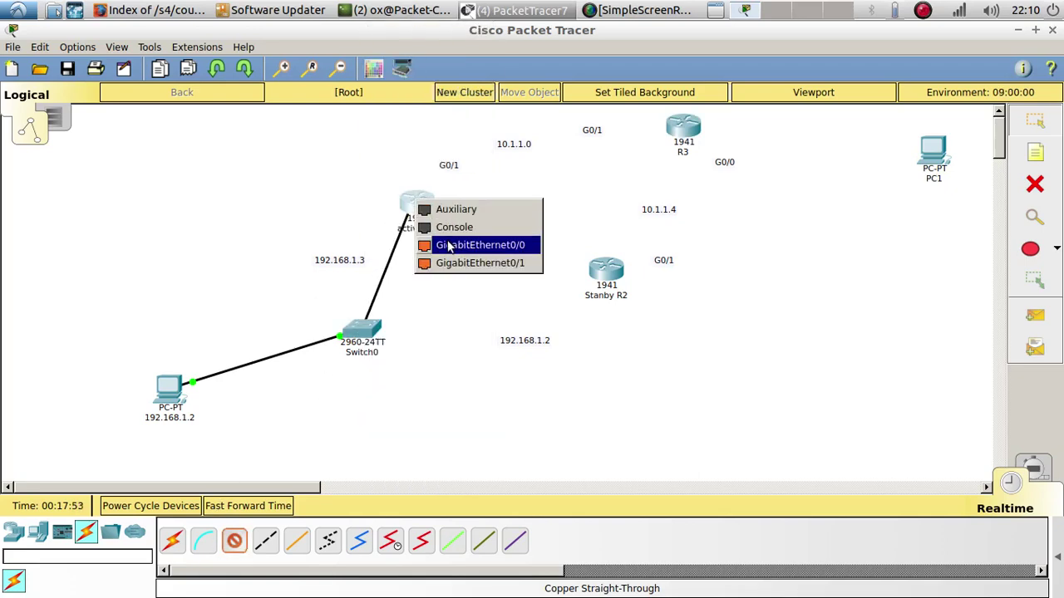
click(447, 247)
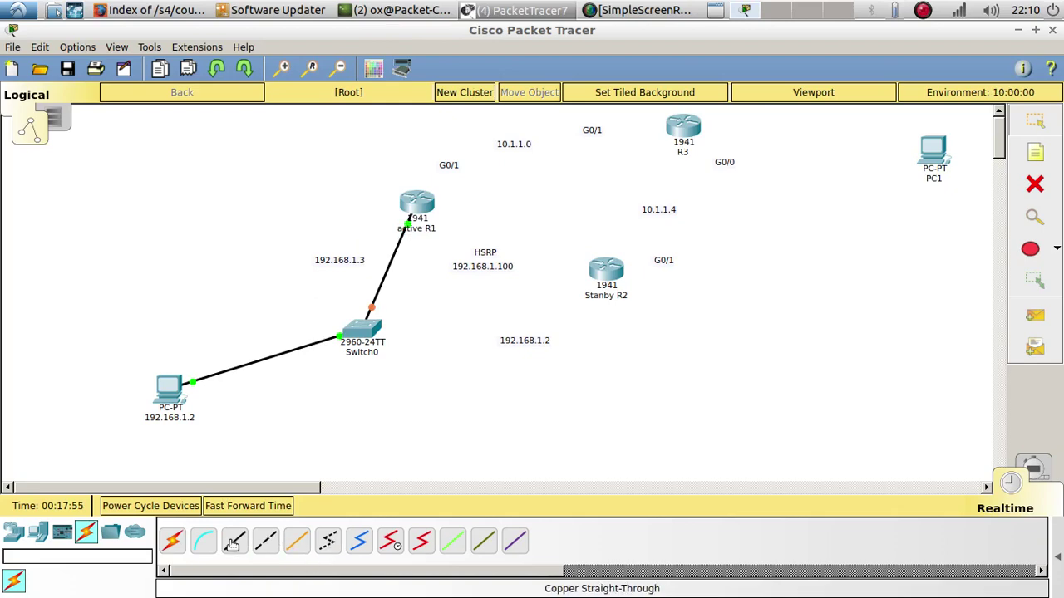
Step: Connect FastEthernet0/3 of Switch0 to GigabitEthernet0/0 of Stanby R2 with a copper straight-through cable
click(366, 331)
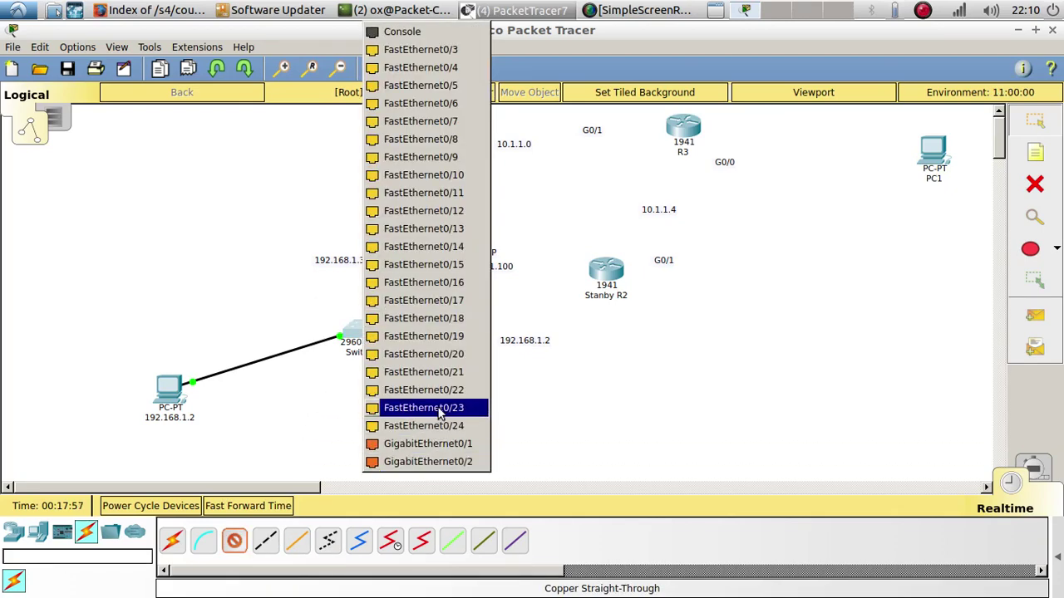
click(428, 50)
click(611, 277)
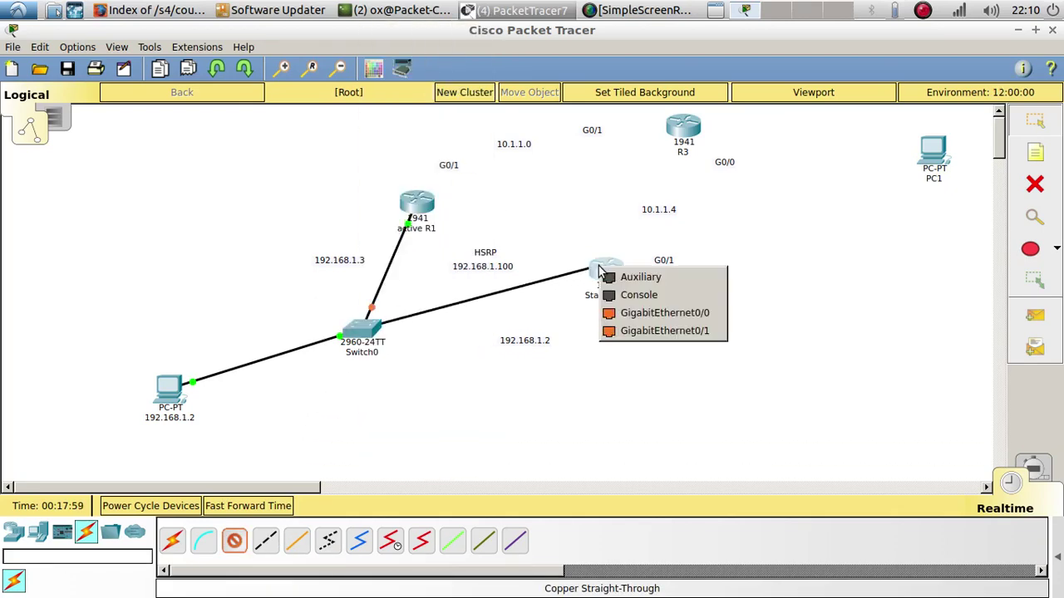
click(654, 313)
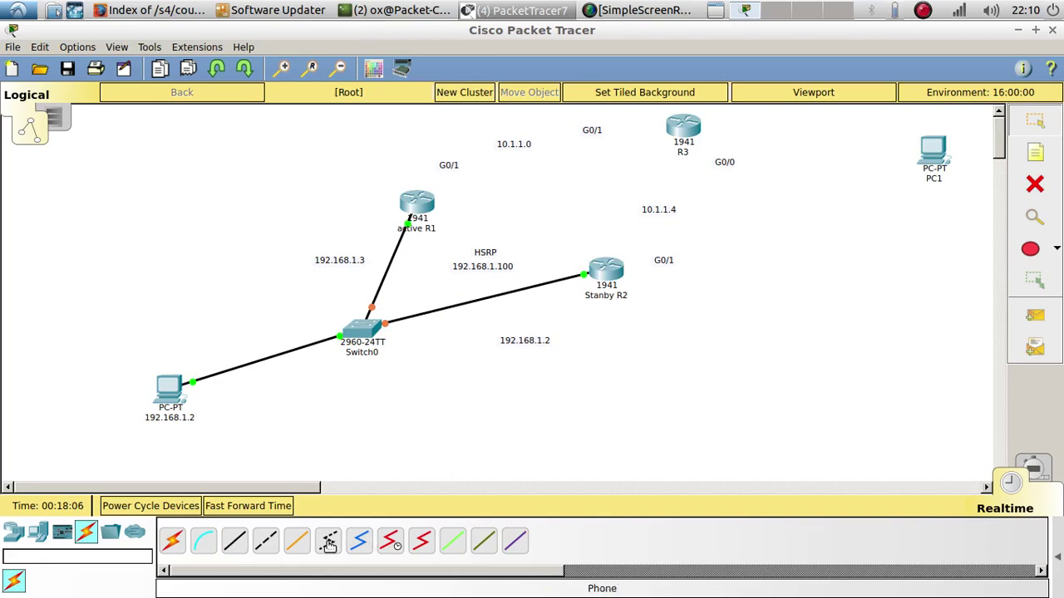
Step: Connect GigabitEthernet0/1 of active R1 to GigabitEthernet0/1 of R3 with a copper cross-over cable
click(265, 541)
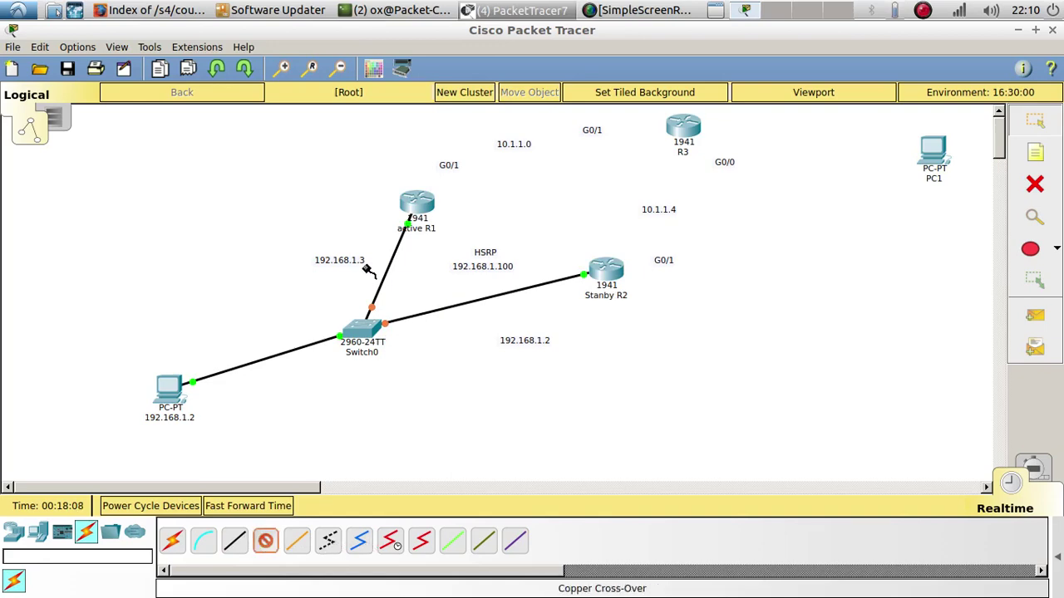
click(411, 205)
click(468, 243)
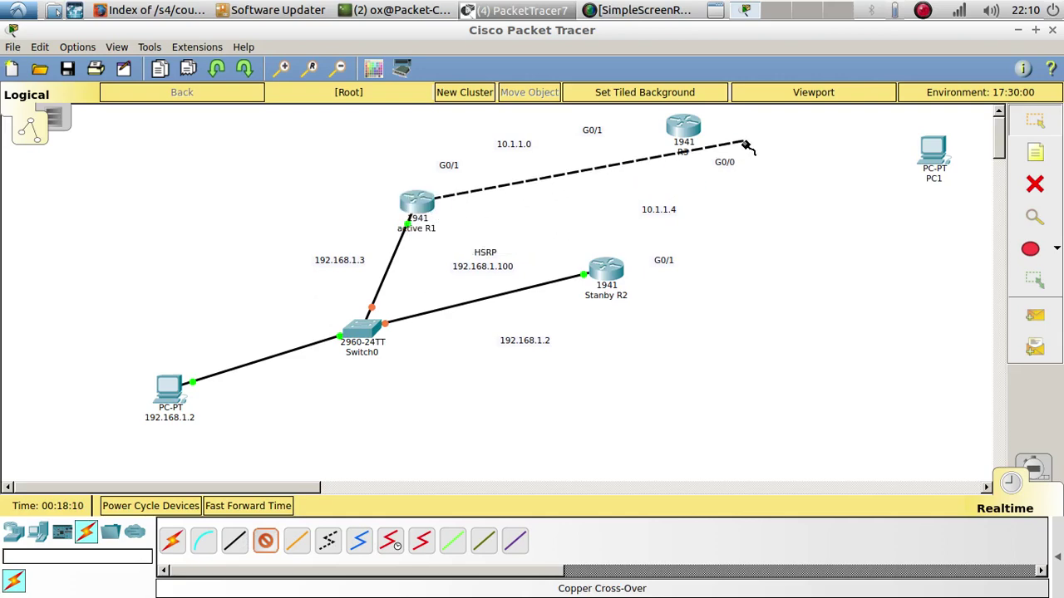
click(686, 126)
click(743, 186)
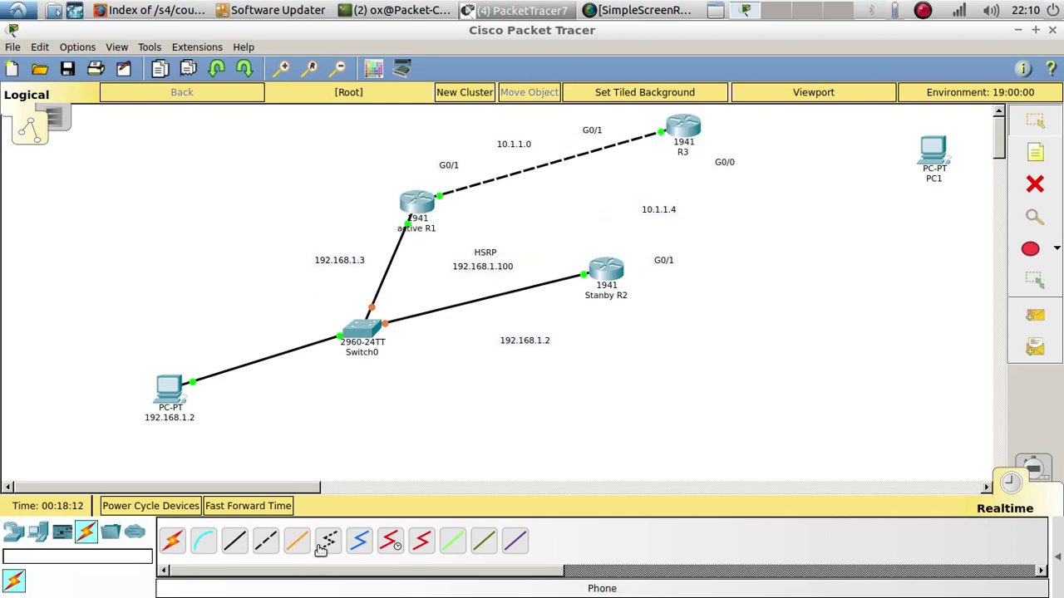
Step: Connect GigabitEthernet0/1 of Stanby R2 to GigabitEthernet0/0 of R3 with a copper cross-over cable
click(266, 541)
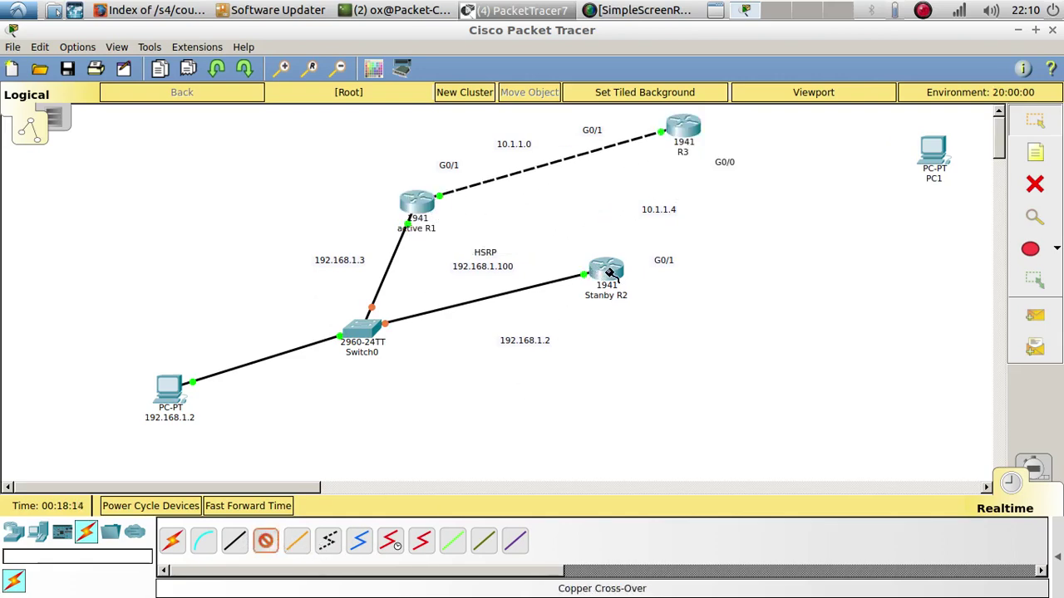
click(605, 270)
click(635, 316)
click(683, 138)
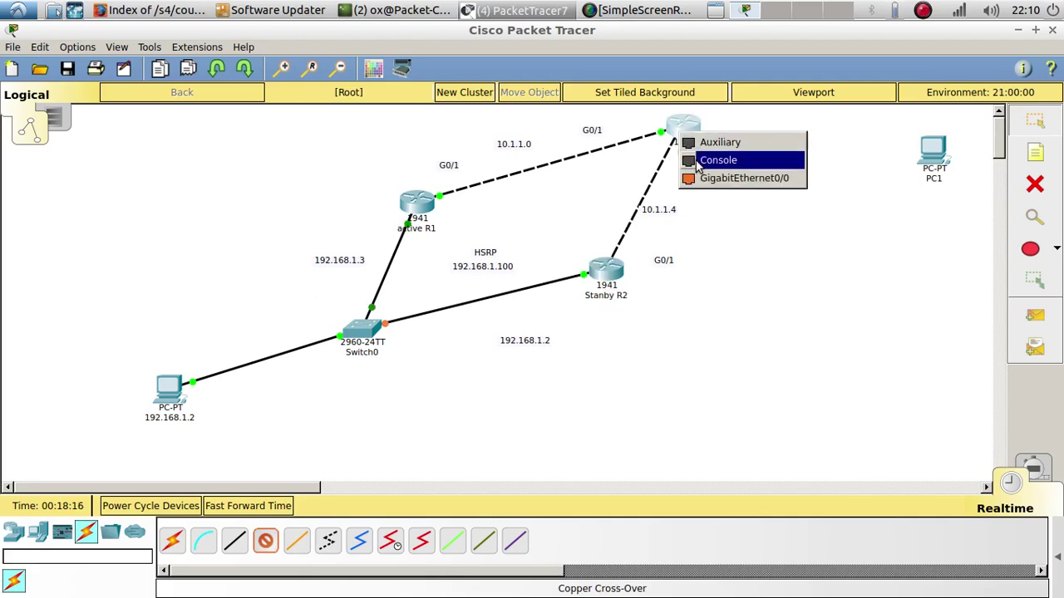
click(708, 180)
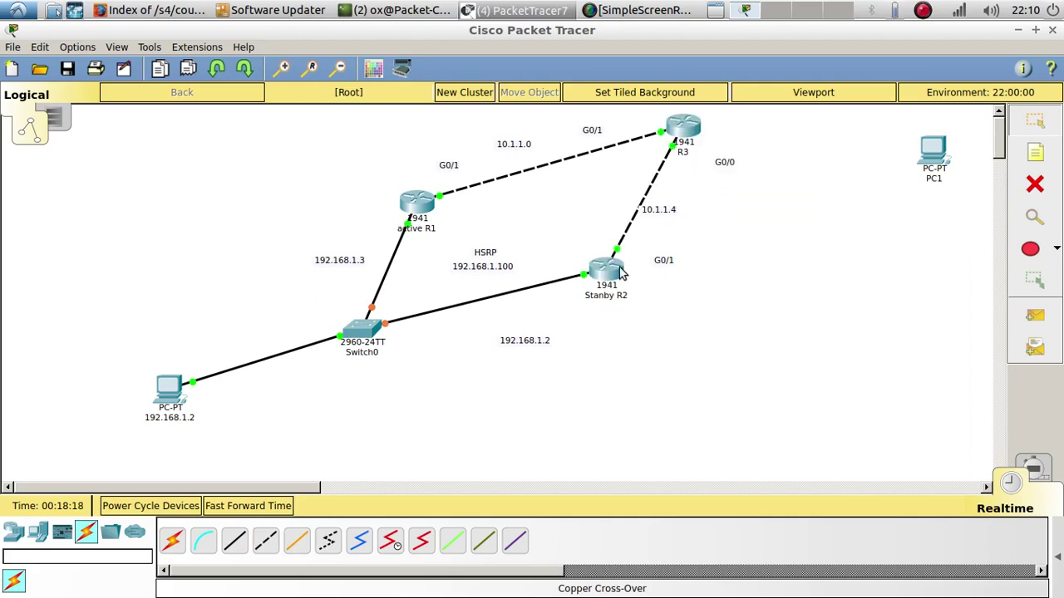
Step: Check the EIGRP neighbor messages in the command-line interface of Stanby R2 and return to the topology
click(615, 279)
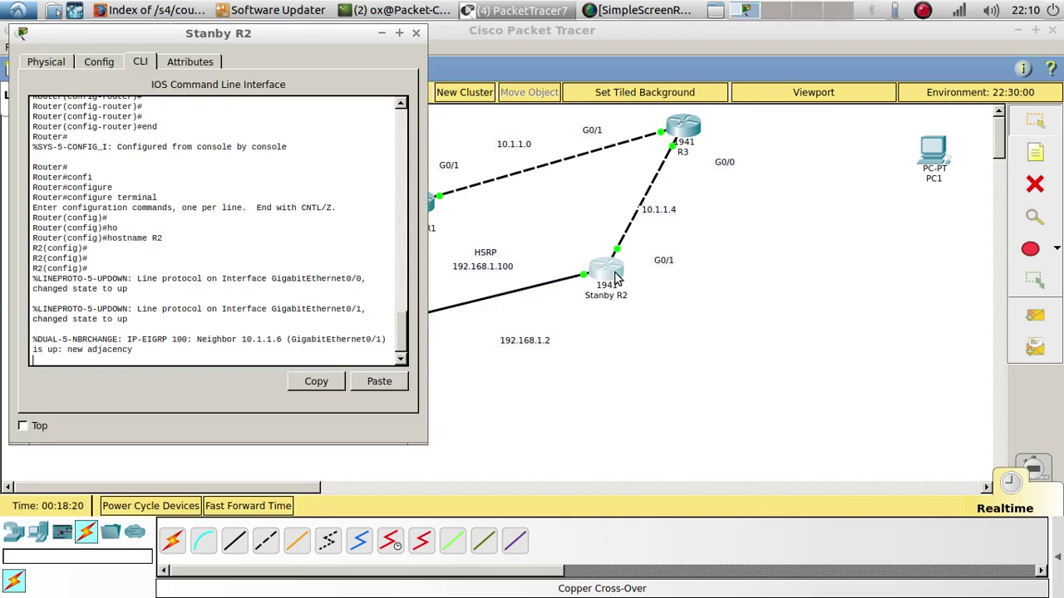
click(176, 350)
drag(148, 345, 127, 336)
click(562, 419)
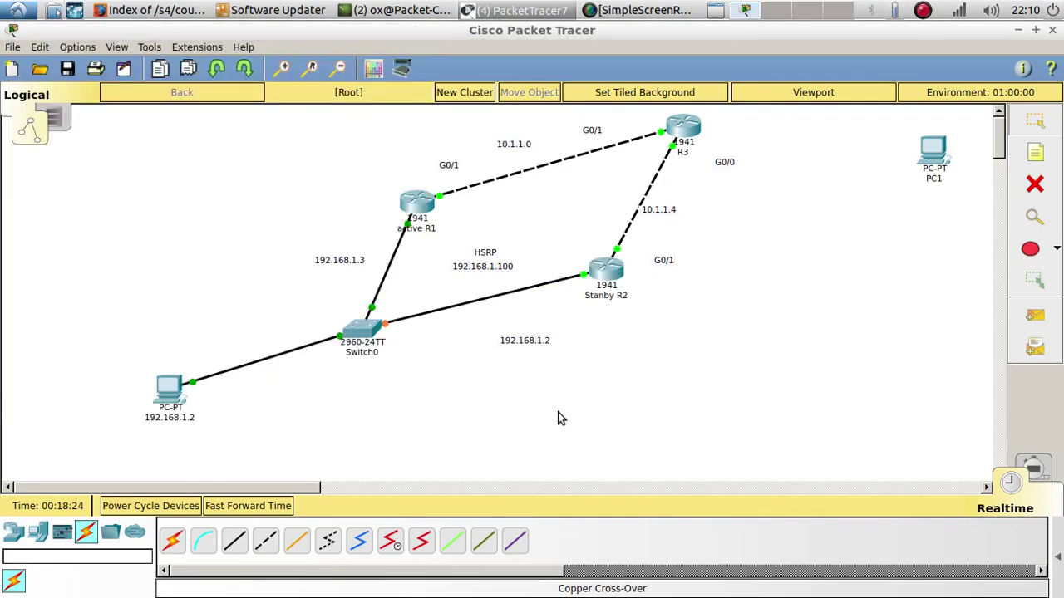
Step: Open the command-line interface of active R1, check the EIGRP and HSRP state messages, and bring back the prompt
click(407, 205)
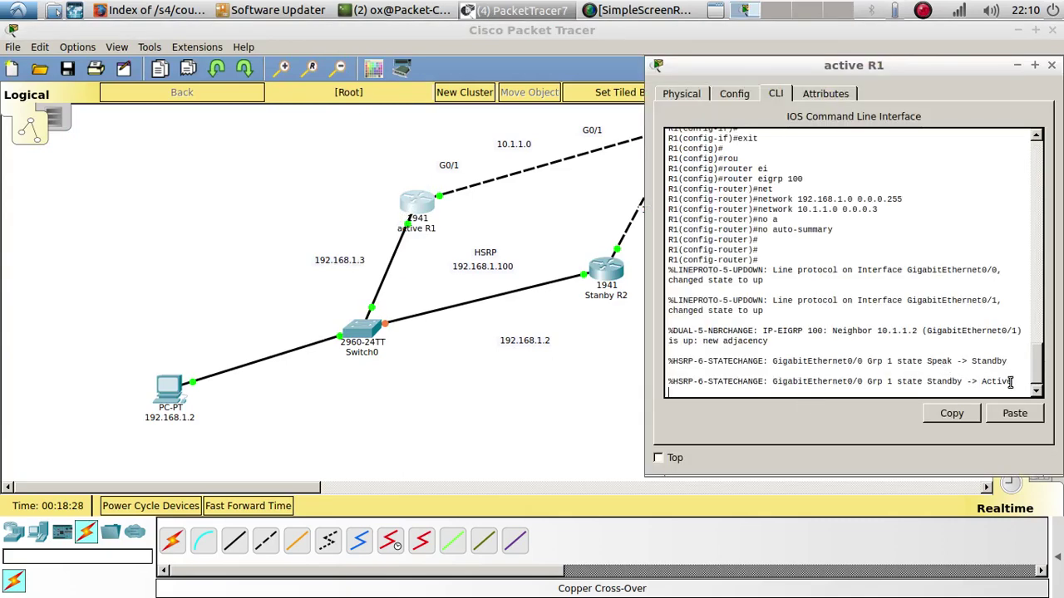
drag(768, 341, 763, 331)
click(772, 344)
key(Return)
key(Return)
key(Return)
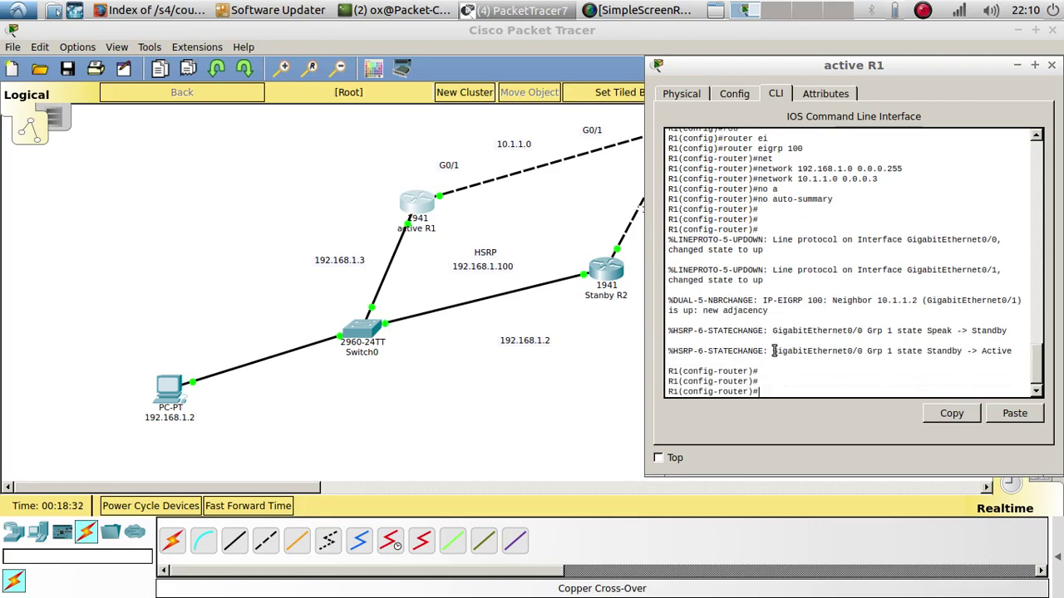
Step: Leave router configuration mode on active R1 and return to the privileged prompt
text(end)
key(Return)
key(Return)
key(Return)
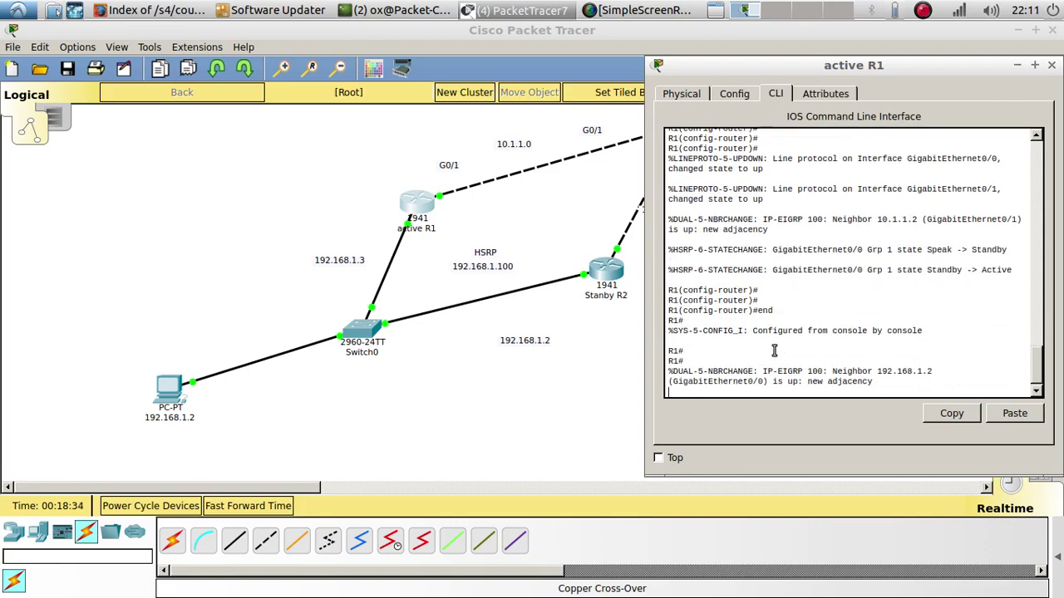
Step: Display the IP routing table of active R1 and examine its EIGRP-learned route
text(sho)
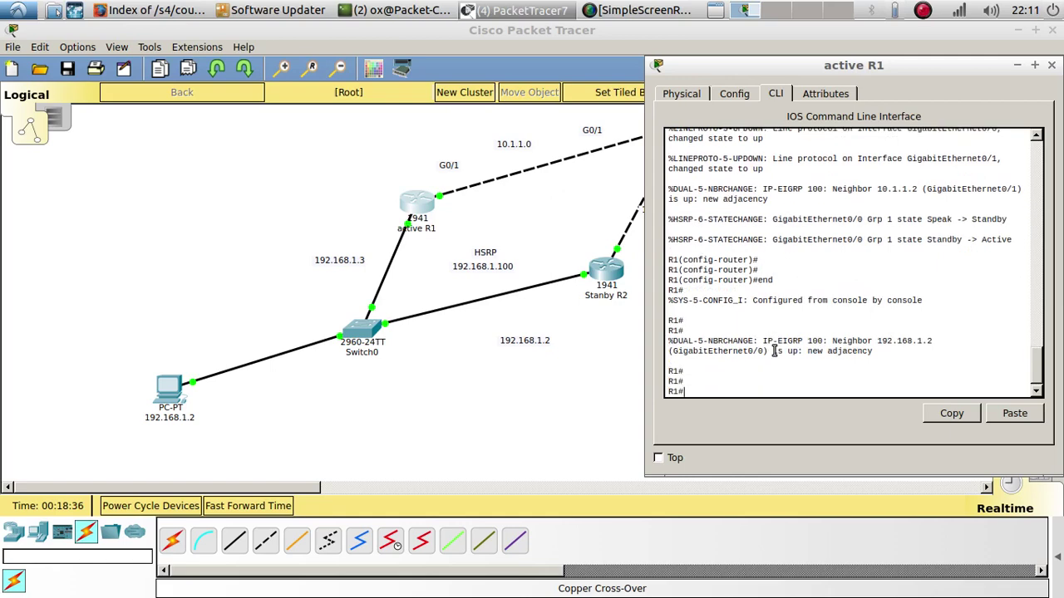
text(w ip ro)
key(Tab)
key(Return)
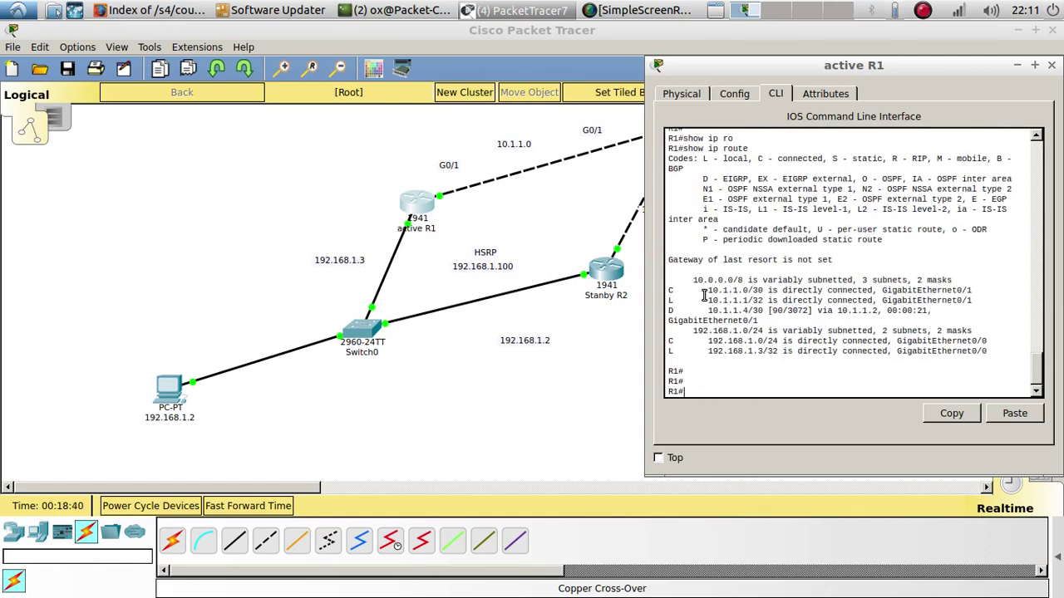
double_click(670, 310)
Step: Open the command-line interface of Stanby R2 and leave global configuration mode
click(626, 270)
key(Return)
key(Return)
key(Return)
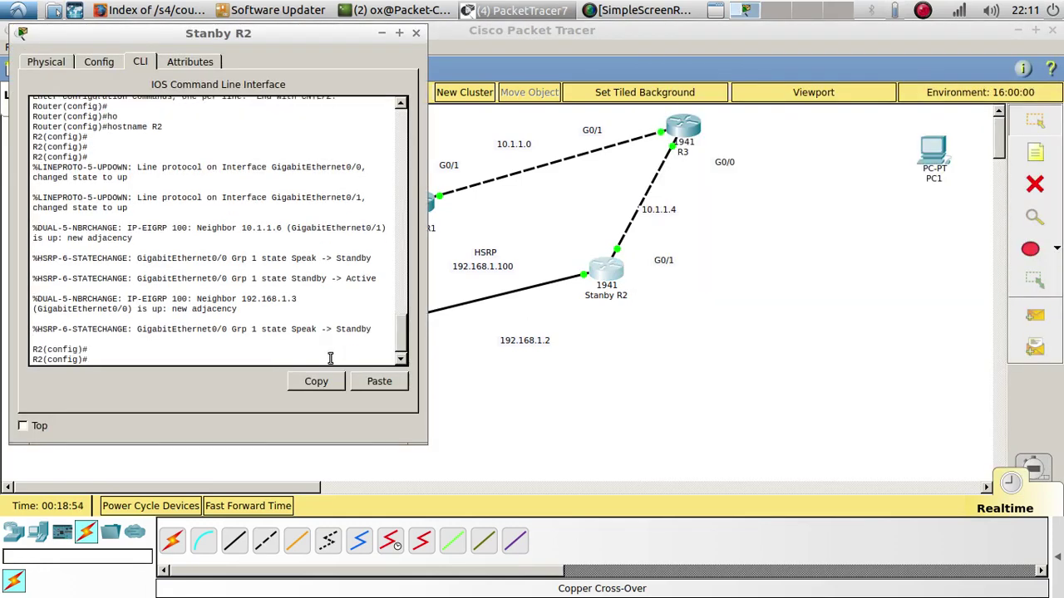
text(end)
key(Return)
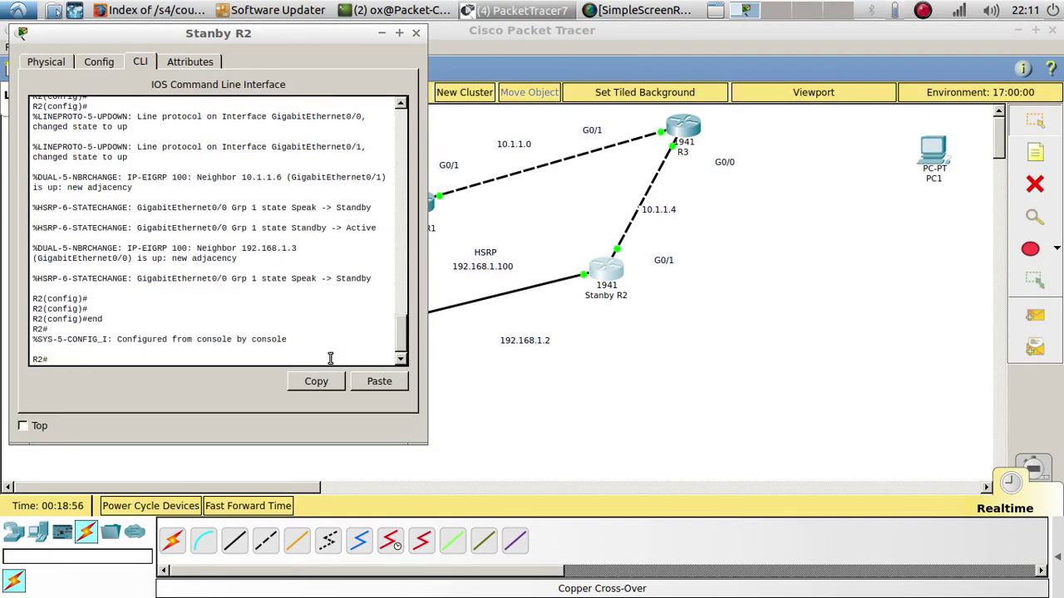
Step: Display the IP routing table of Stanby R2, examine the EIGRP route to 10.1.1.0/30, and close the router window
key(Return)
key(Return)
text(show iup)
key(BackSpace)
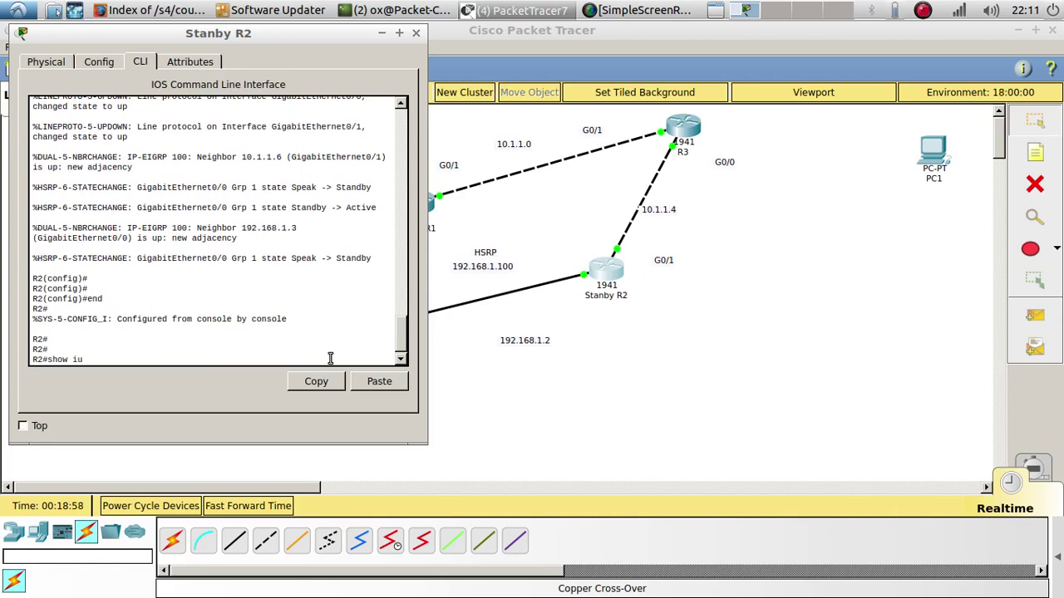
text(rou)
key(Tab)
key(Return)
key(Return)
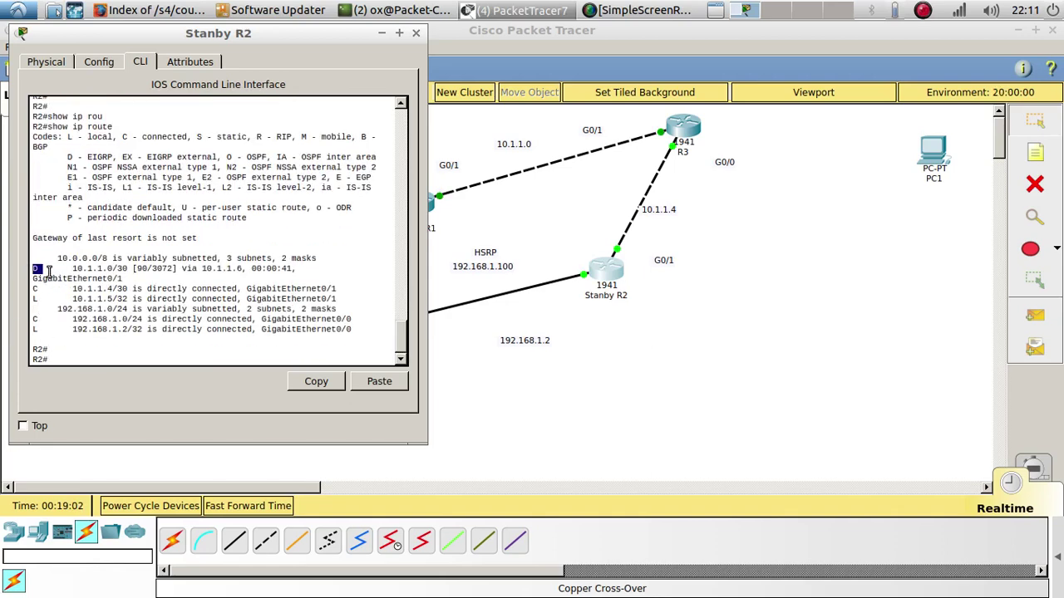
drag(63, 269, 133, 269)
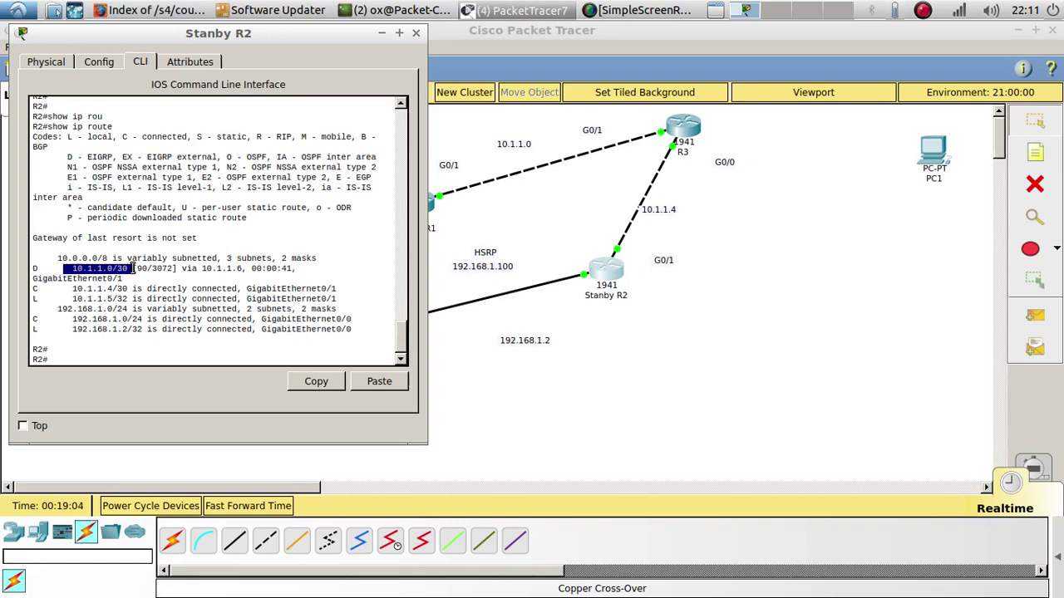
click(295, 263)
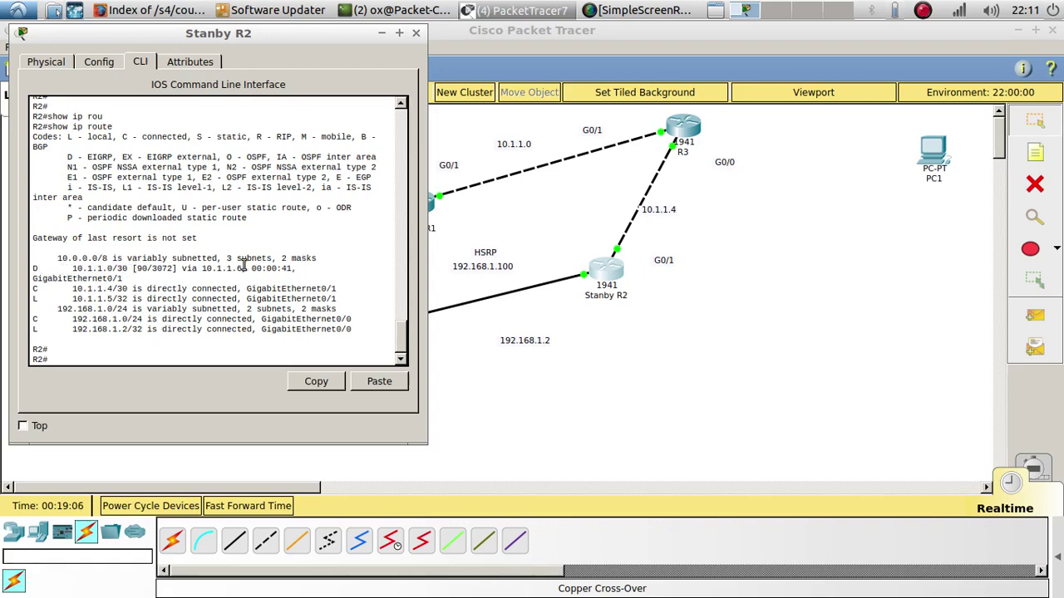
drag(33, 269, 216, 269)
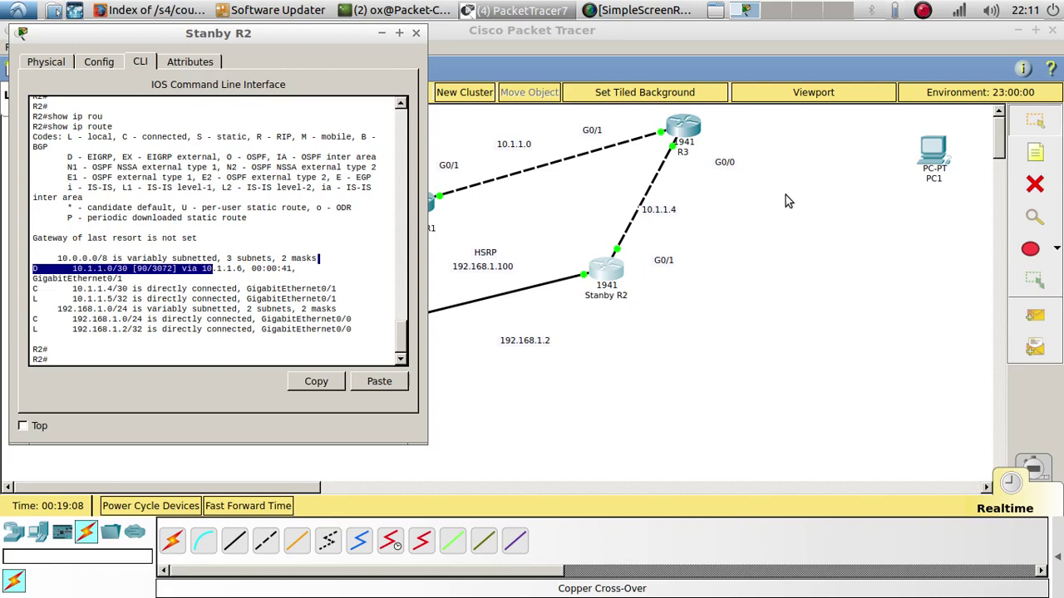
click(416, 34)
Step: Give the PC attached to Switch0 the static IP address 192.168.1.1, subnet mask 255.255.255.0 and default gateway 192.168.1.100
click(170, 389)
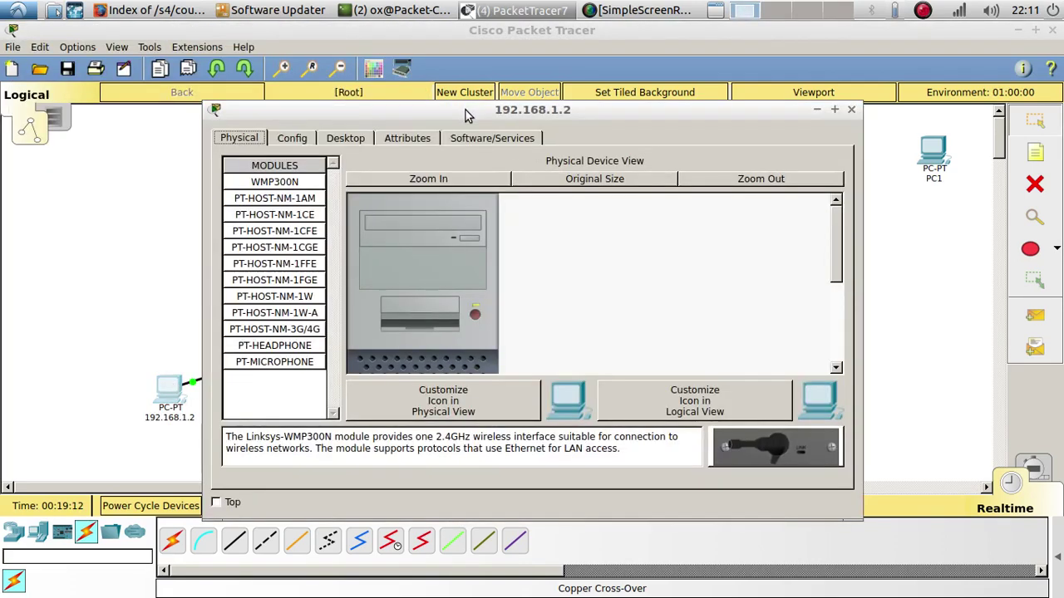
drag(466, 110, 646, 85)
click(527, 114)
click(463, 197)
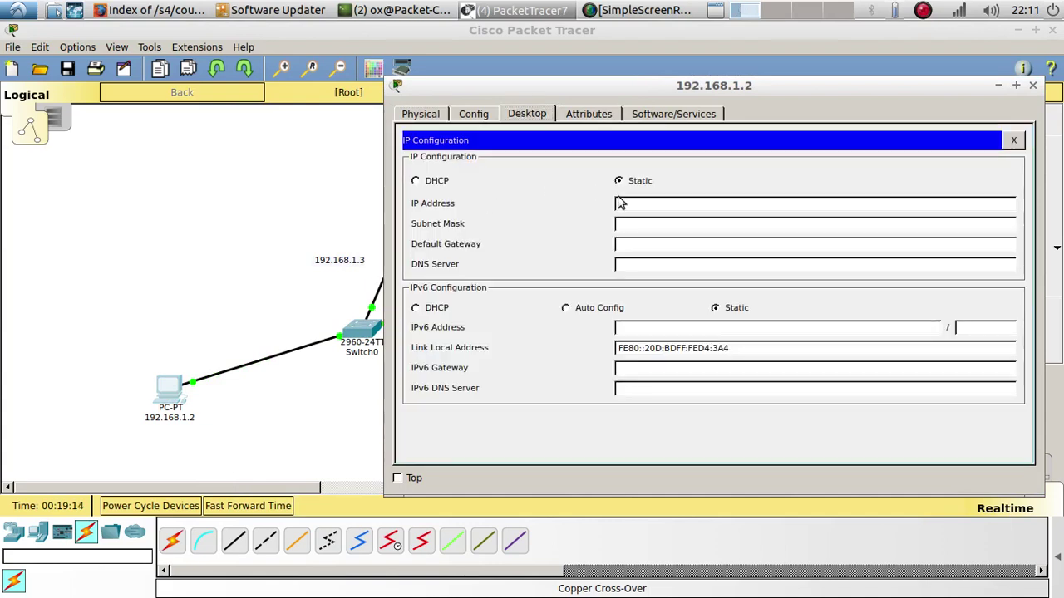
click(622, 202)
key(Tab)
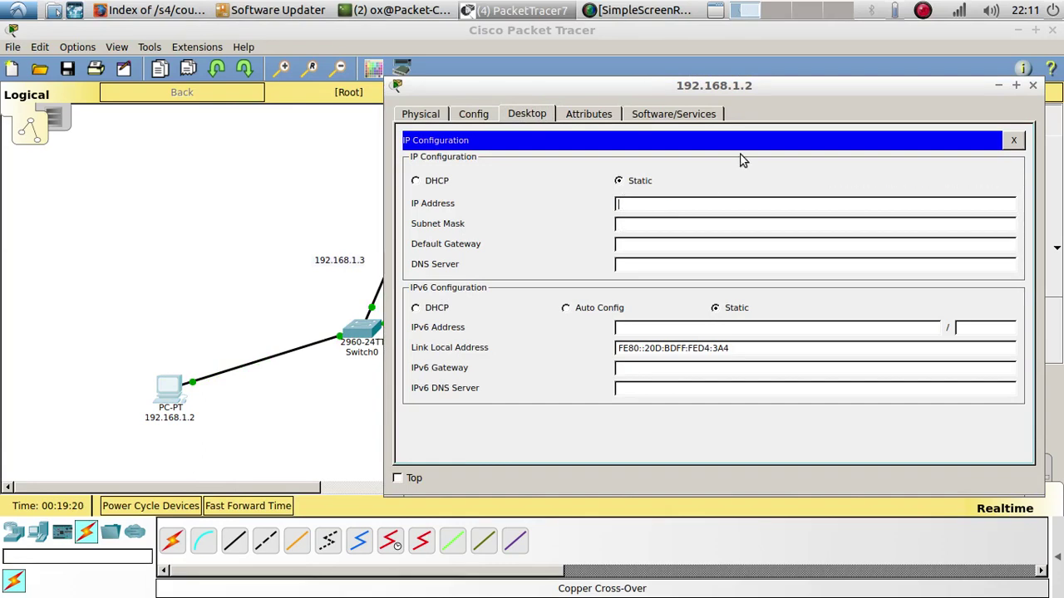
drag(724, 87, 619, 139)
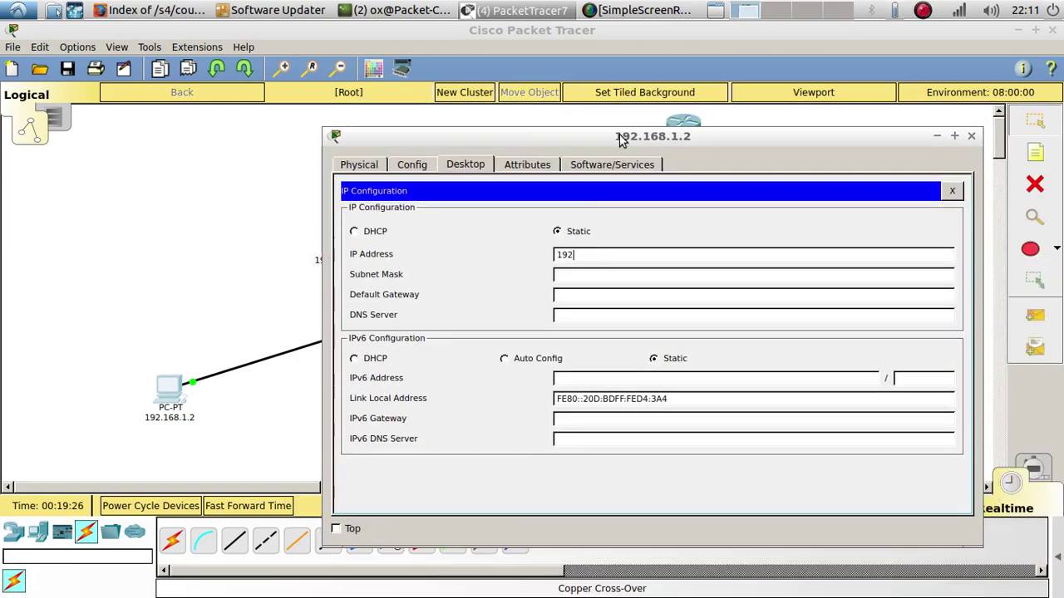
text(1.1)
key(Tab)
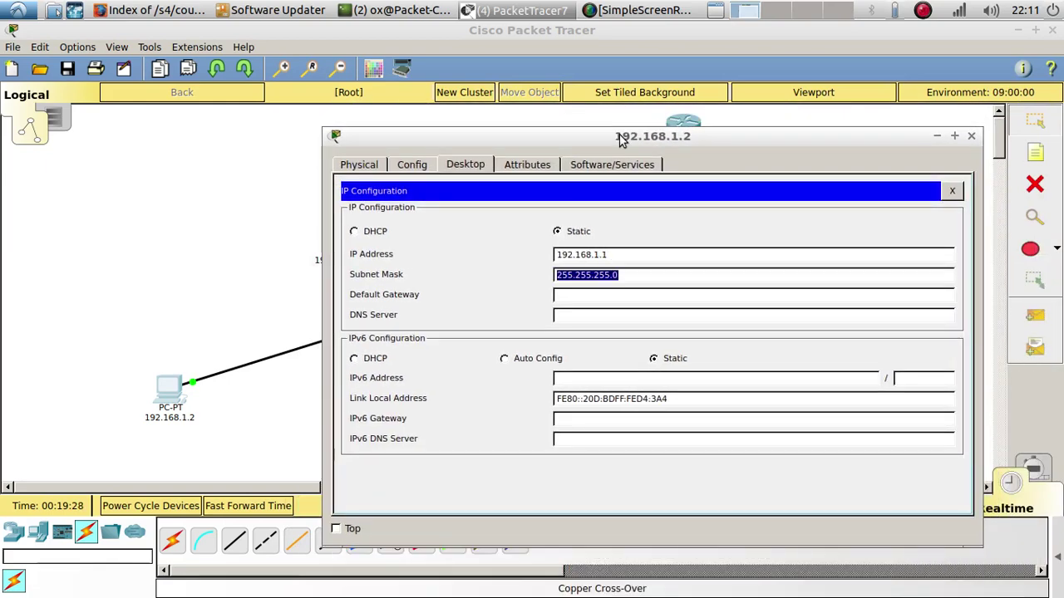
key(Tab)
text(192)
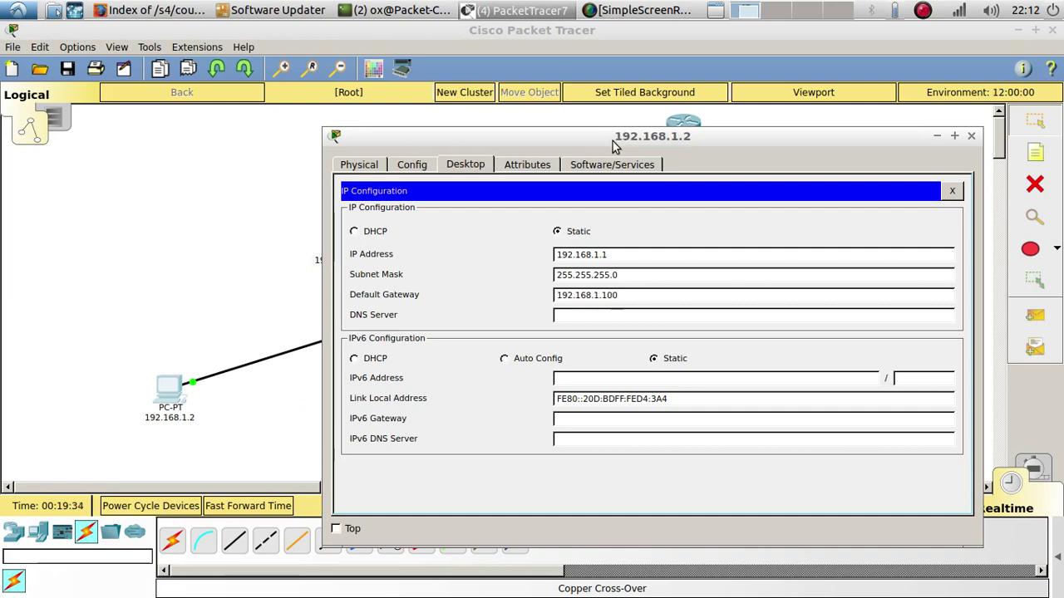
drag(619, 140, 559, 143)
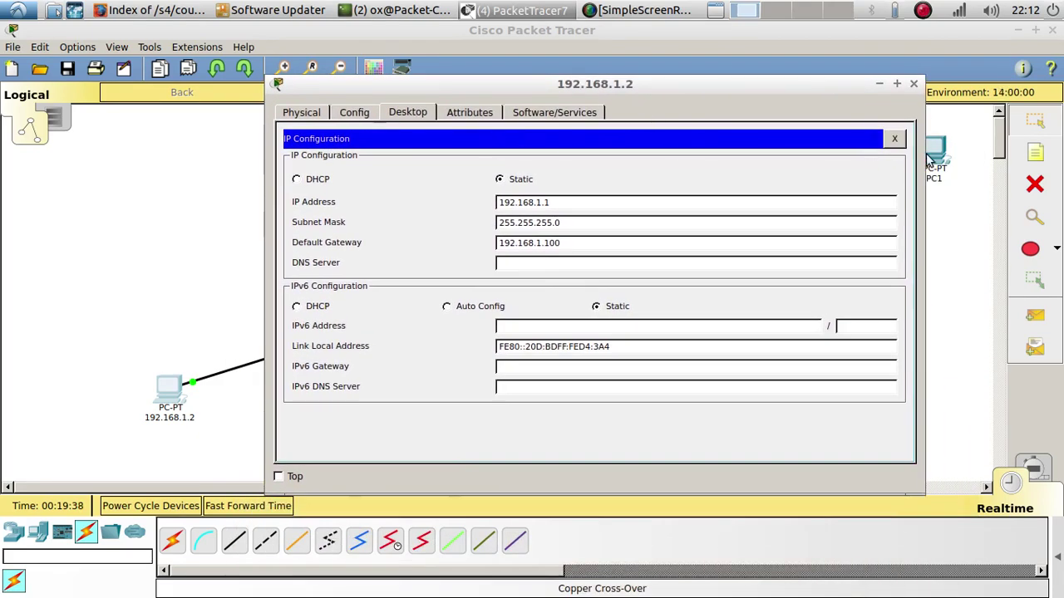
Step: Close the IP configuration, open the PC's command prompt and ping 10.1.1.6
click(894, 138)
click(690, 176)
drag(699, 89, 458, 228)
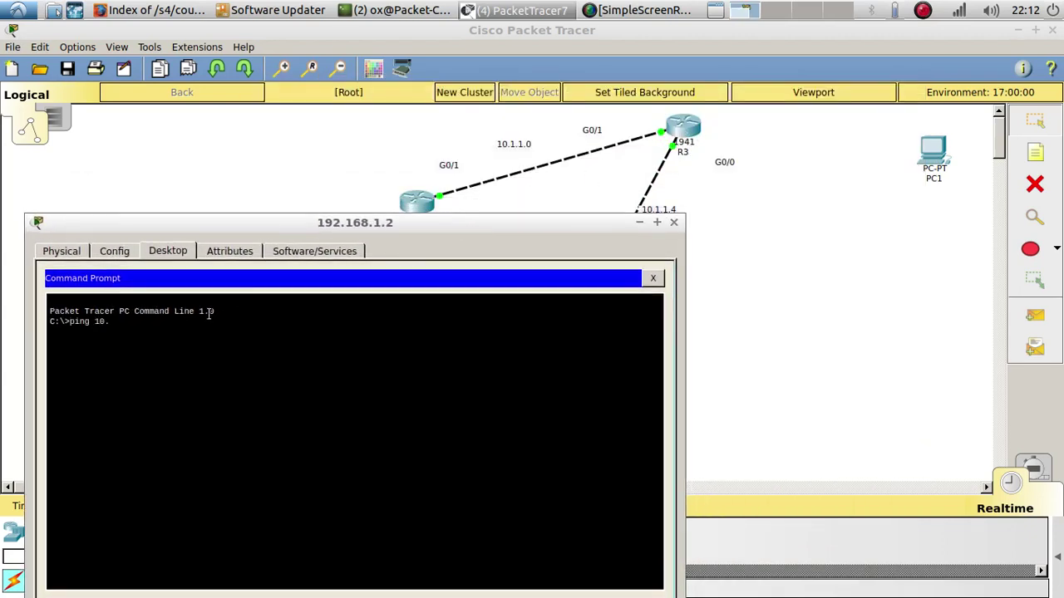
text(ping 10.1.1.6)
key(Return)
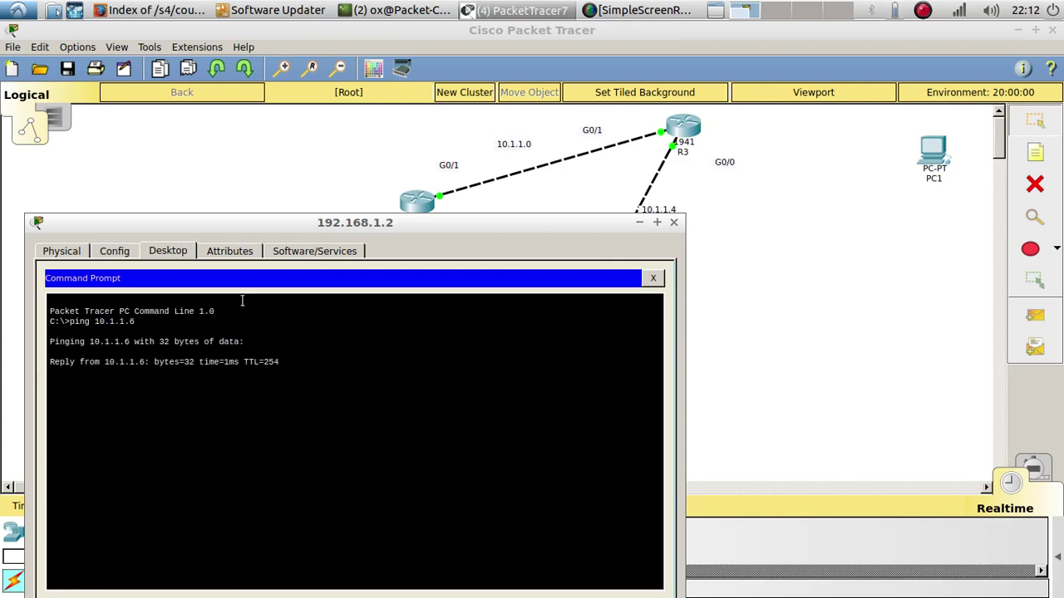
Step: Repeat the ping to 10.1.1.6 and uncover the routers in the topology for comparison
drag(254, 226, 470, 194)
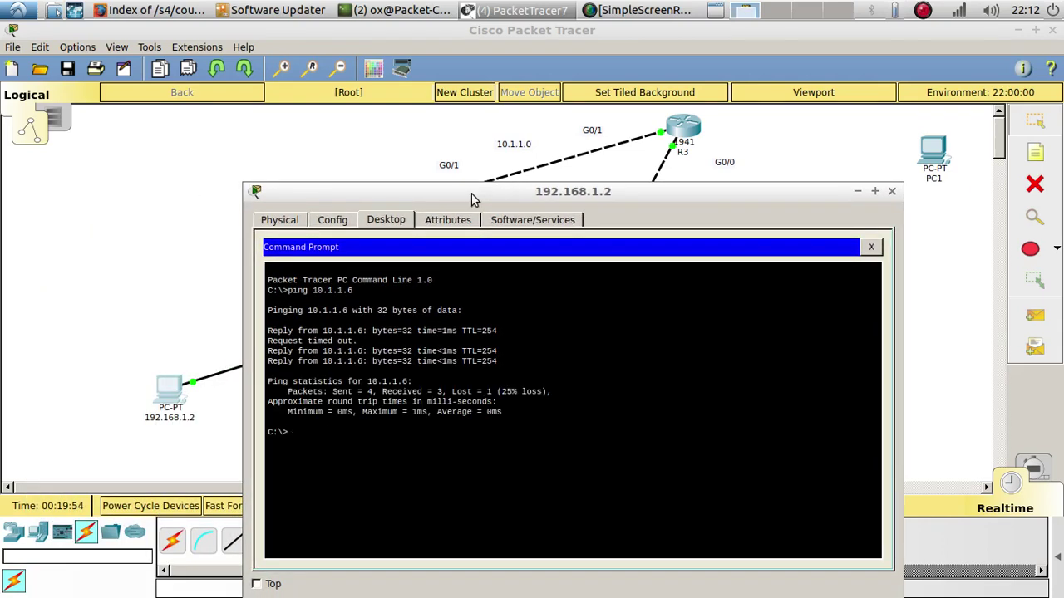
key(Up)
key(Return)
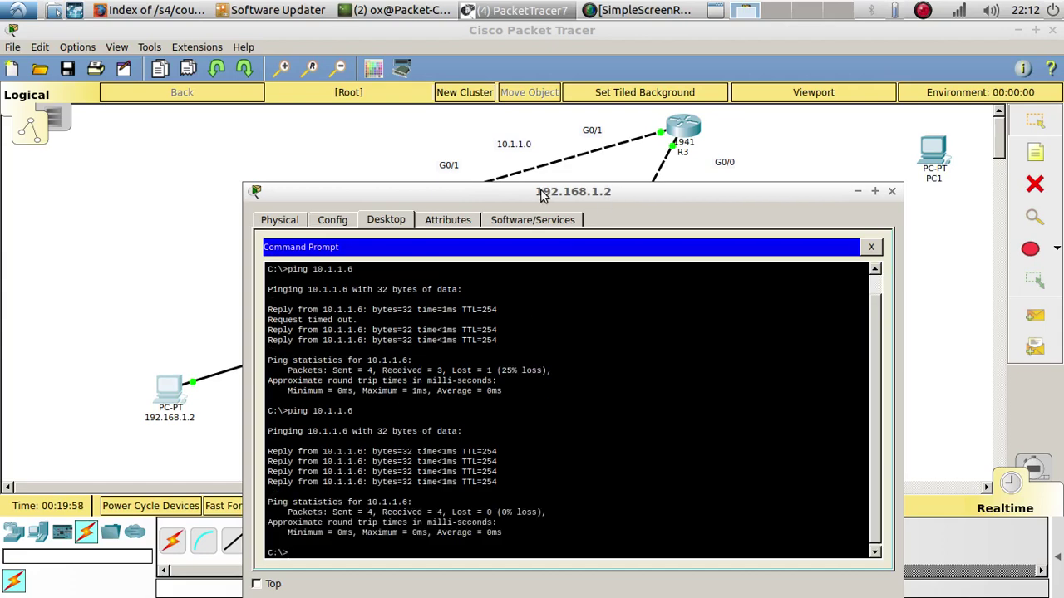
drag(541, 194, 590, 225)
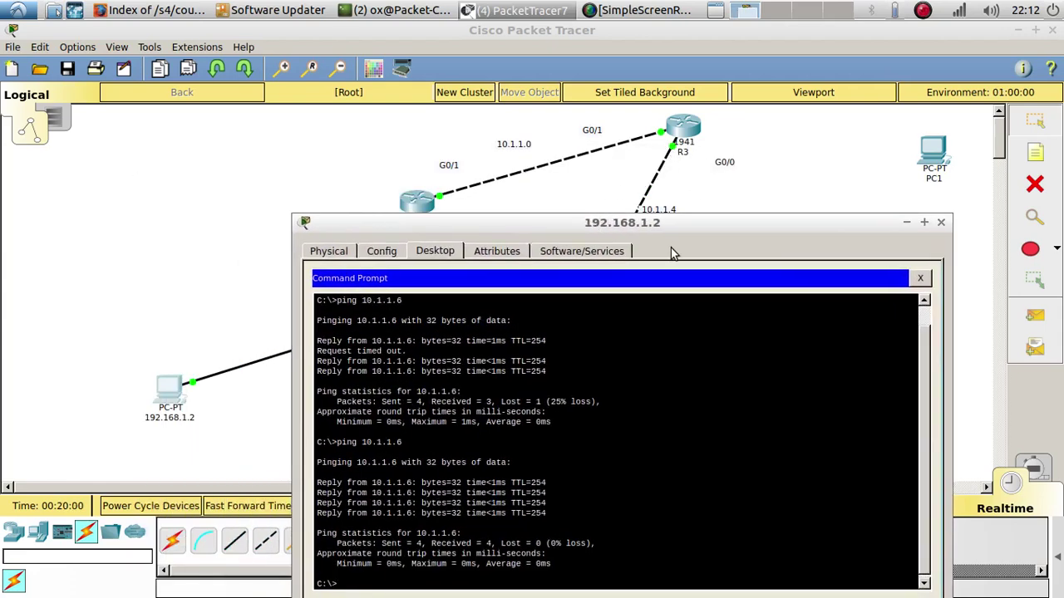
drag(654, 224, 598, 272)
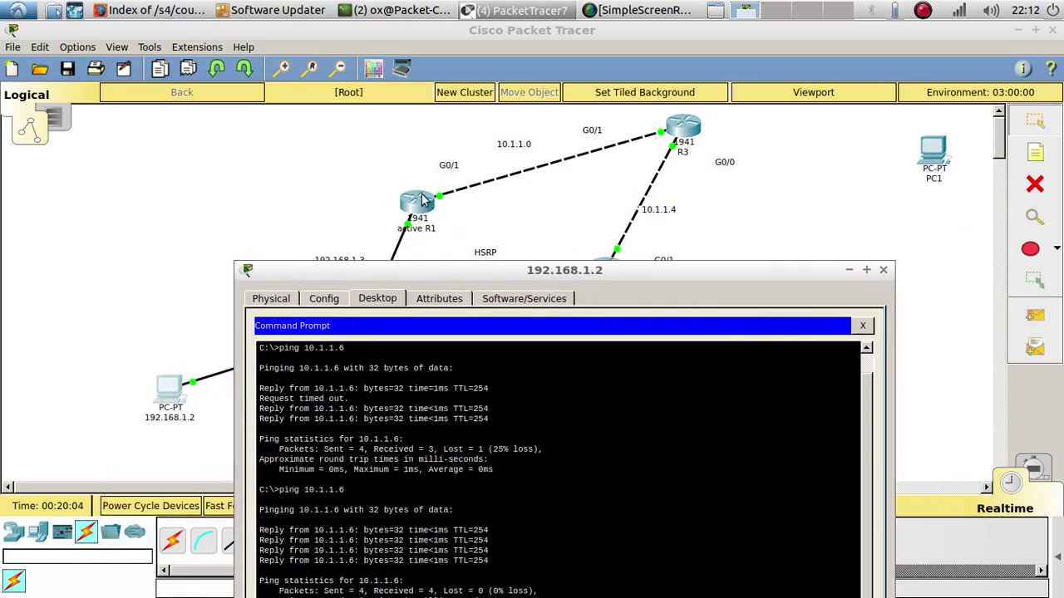
Step: Trace the route from the PC to 10.1.1.6 and compare the first hop with the topology
drag(400, 275, 435, 136)
drag(501, 145, 631, 54)
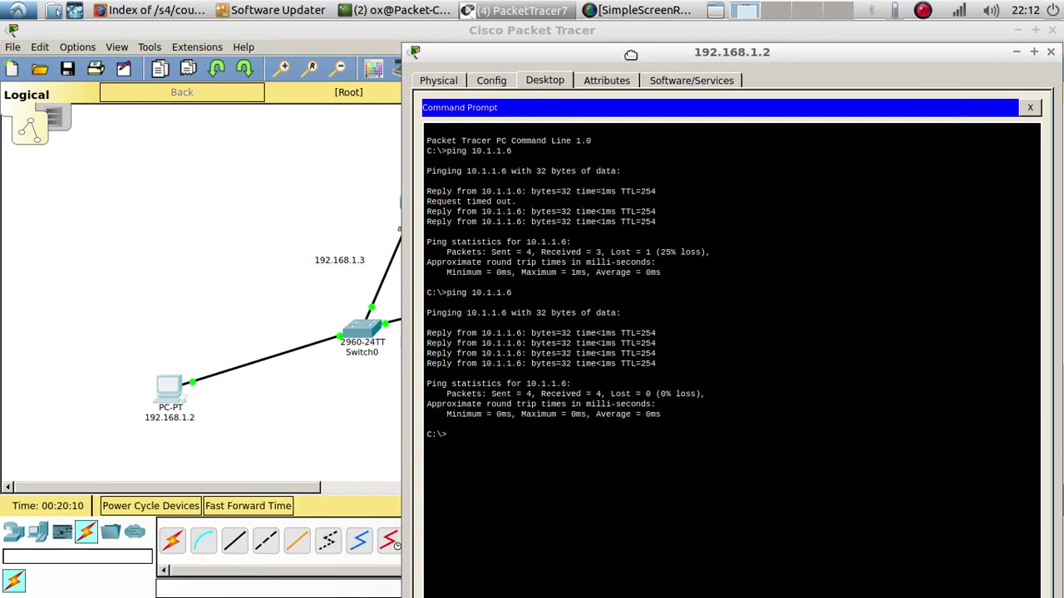
text(tracert 19)
key(BackSpace)
key(BackSpace)
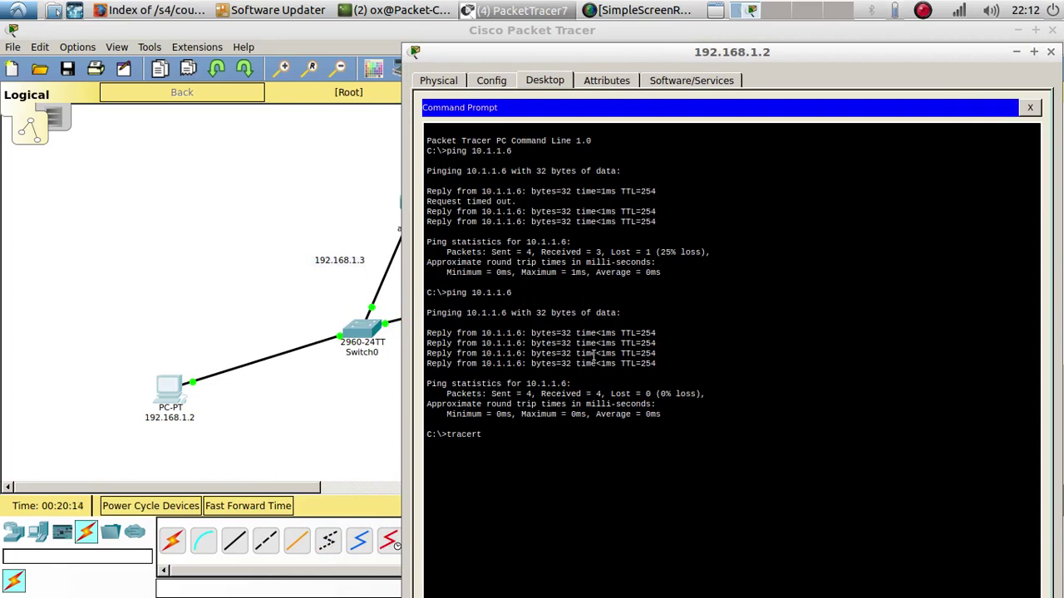
text(10.1.1.6)
key(Return)
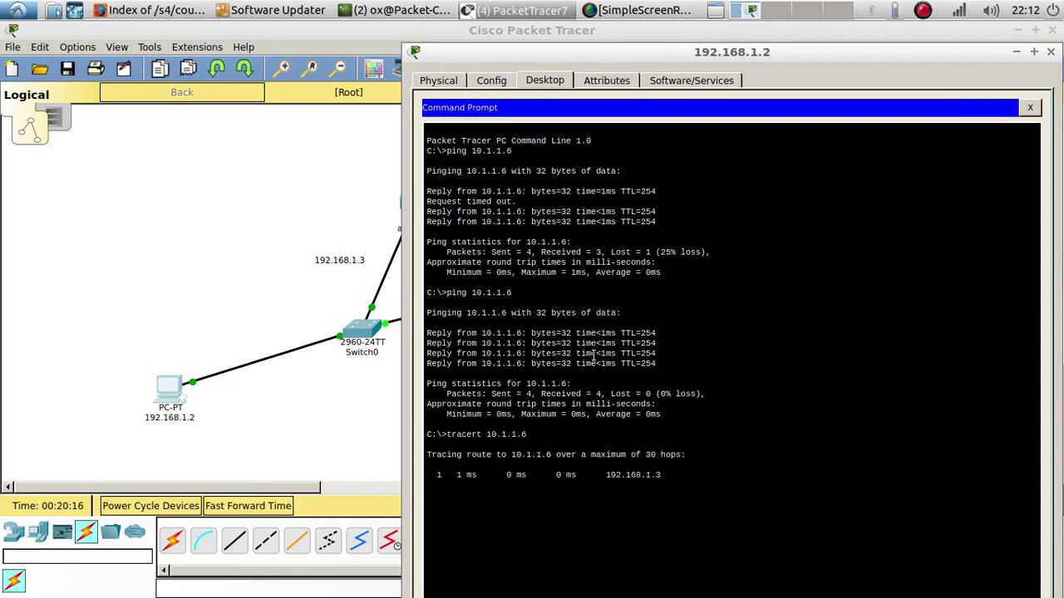
drag(607, 475, 665, 475)
drag(649, 65, 788, 93)
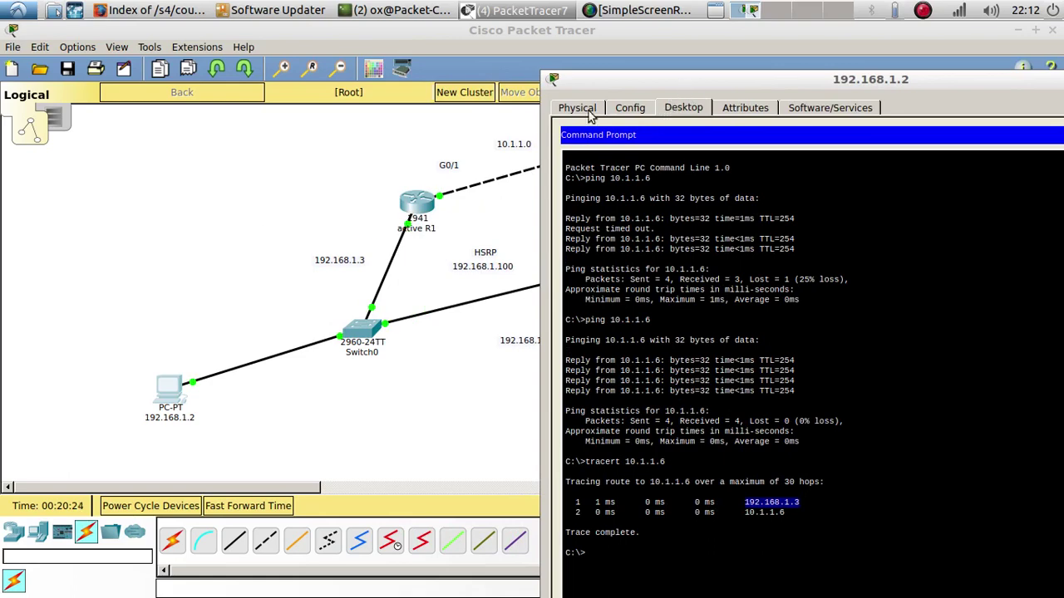
drag(640, 87, 392, 316)
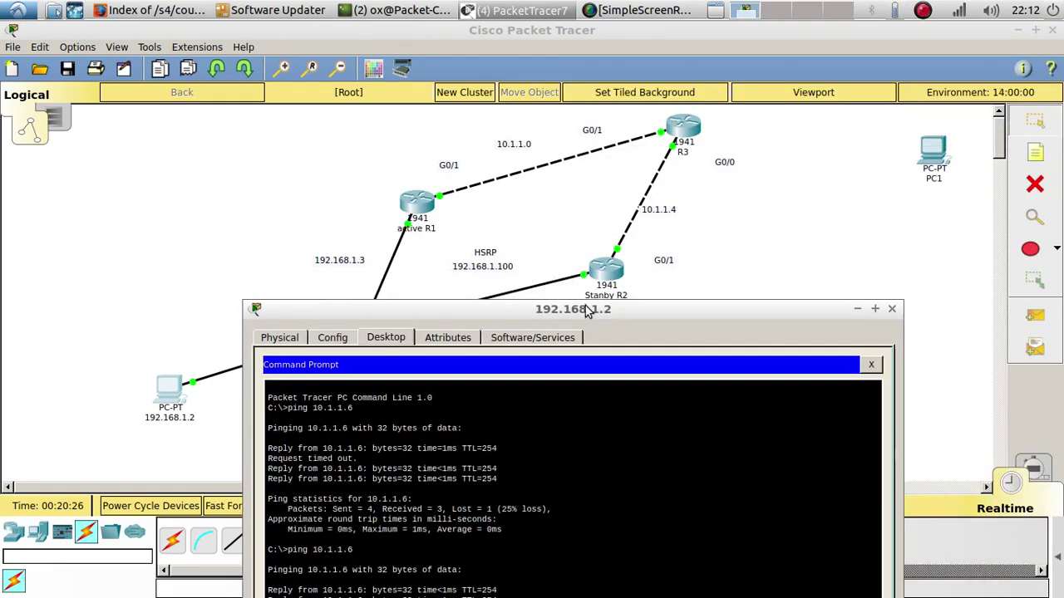
drag(585, 306, 508, 231)
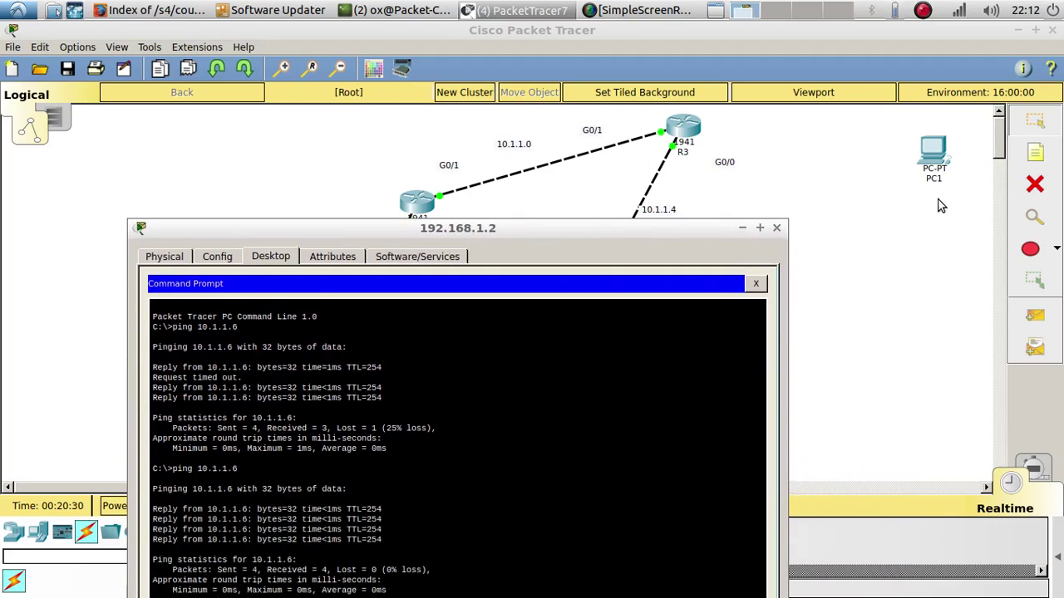
click(1035, 184)
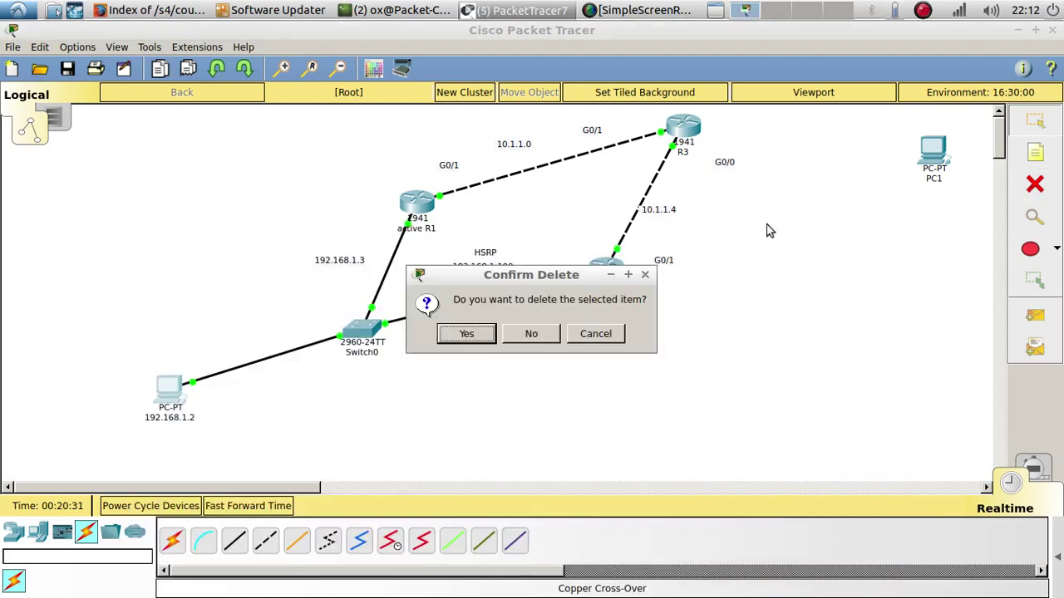
click(595, 333)
click(1031, 194)
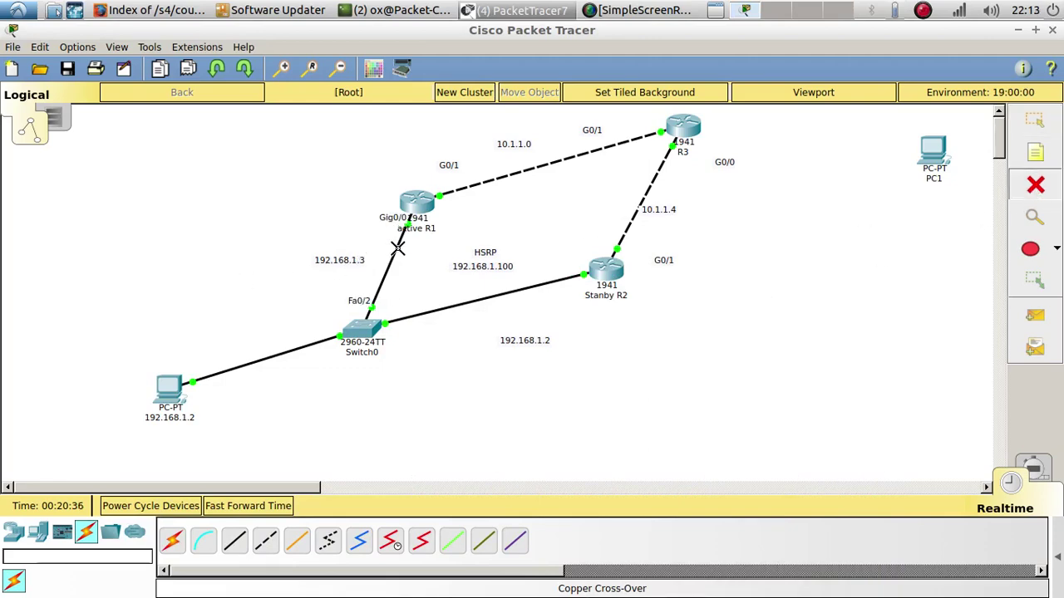
key(Escape)
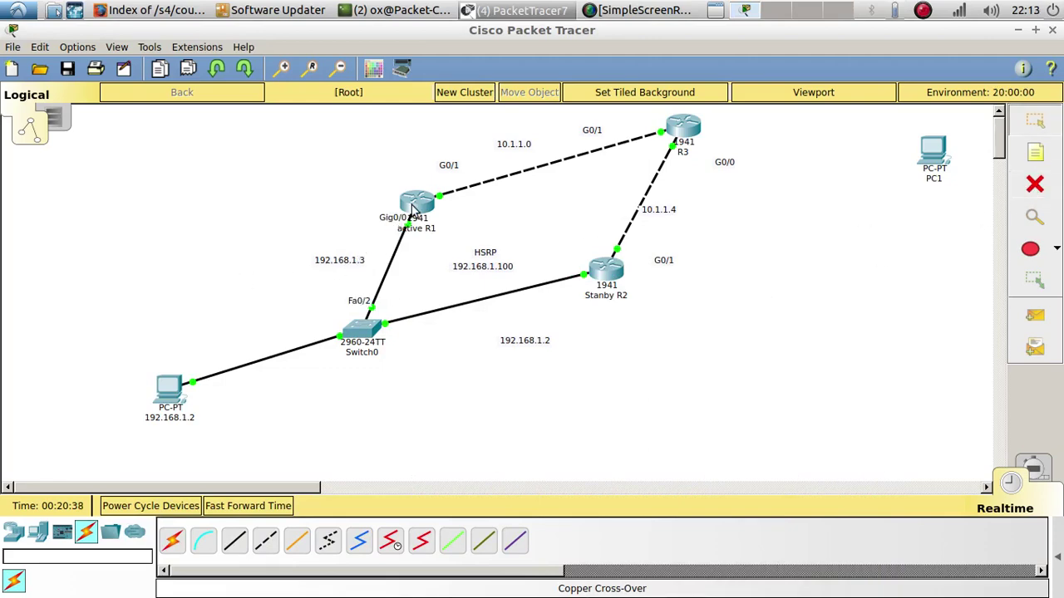
Step: Open the command-line interface of active R1 and enter global configuration mode
click(415, 203)
click(705, 382)
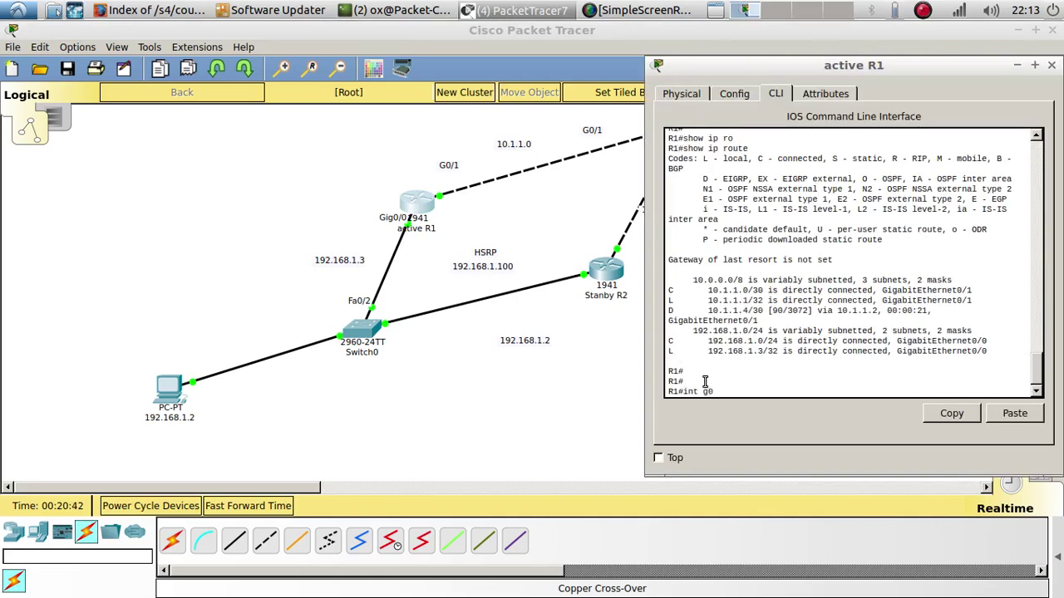
key(BackSpace)
key(BackSpace)
key(BackSpace)
key(BackSpace)
key(BackSpace)
key(BackSpace)
text(conf)
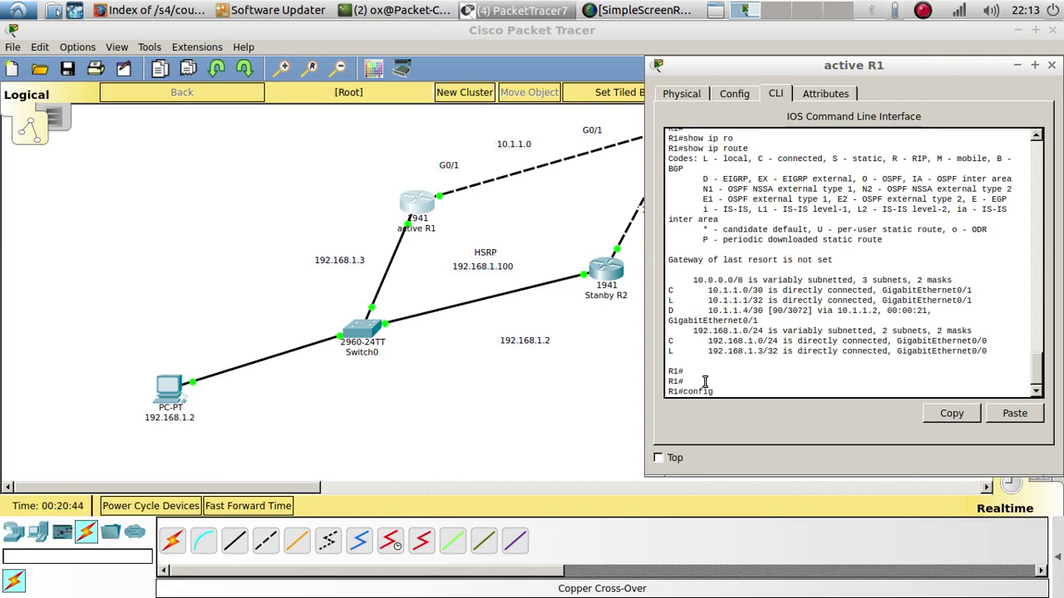
text(ig t)
key(Return)
key(Return)
key(Return)
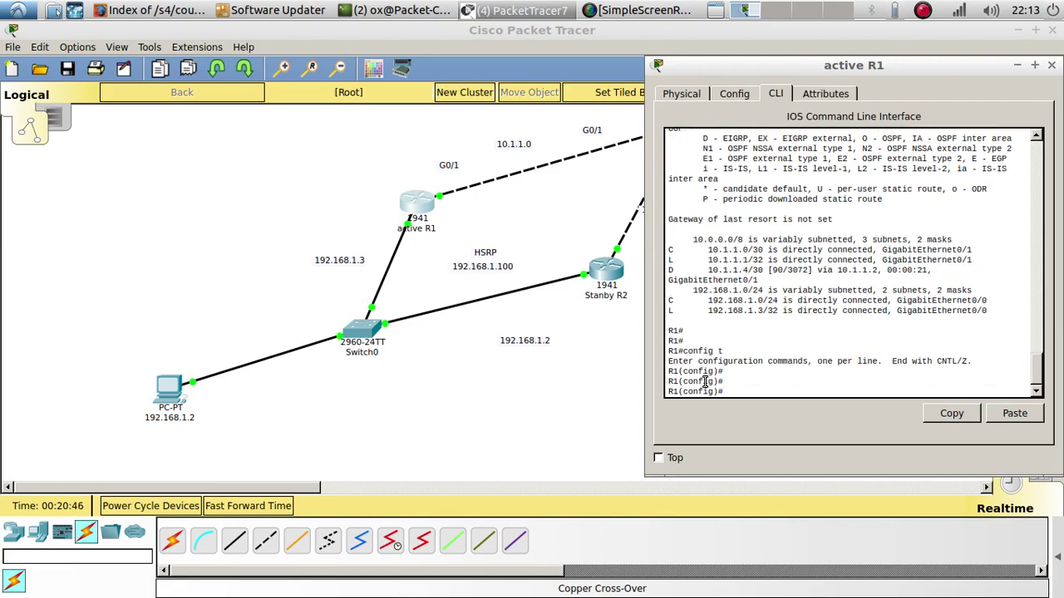
Step: Shut down interface g0/0 on active R1 to simulate a failure of its LAN link
text(int g0/0)
key(Return)
key(Return)
text(s)
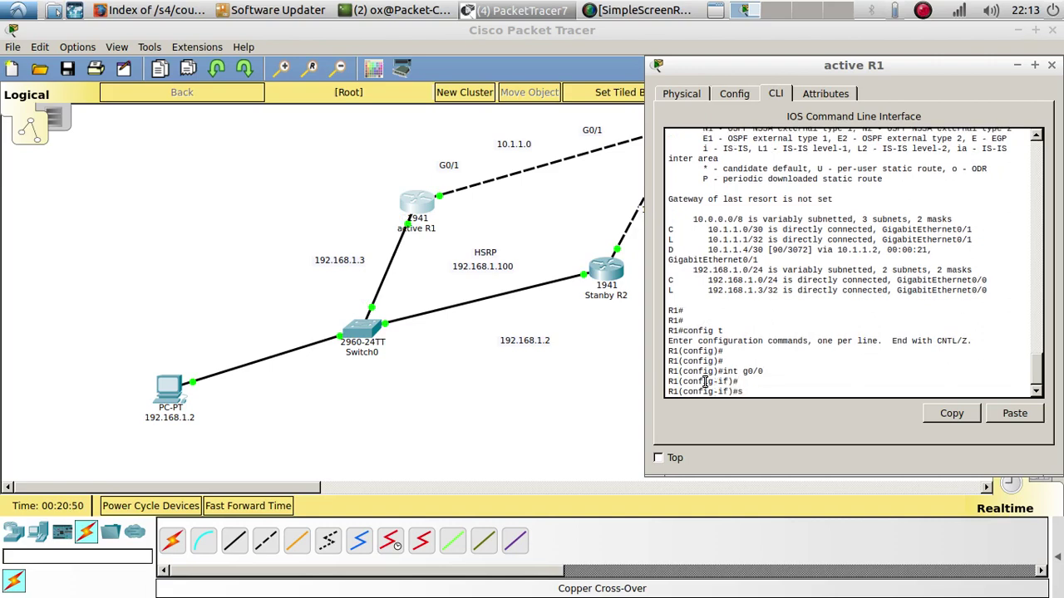
text(hu)
key(Tab)
key(Return)
key(Return)
key(Return)
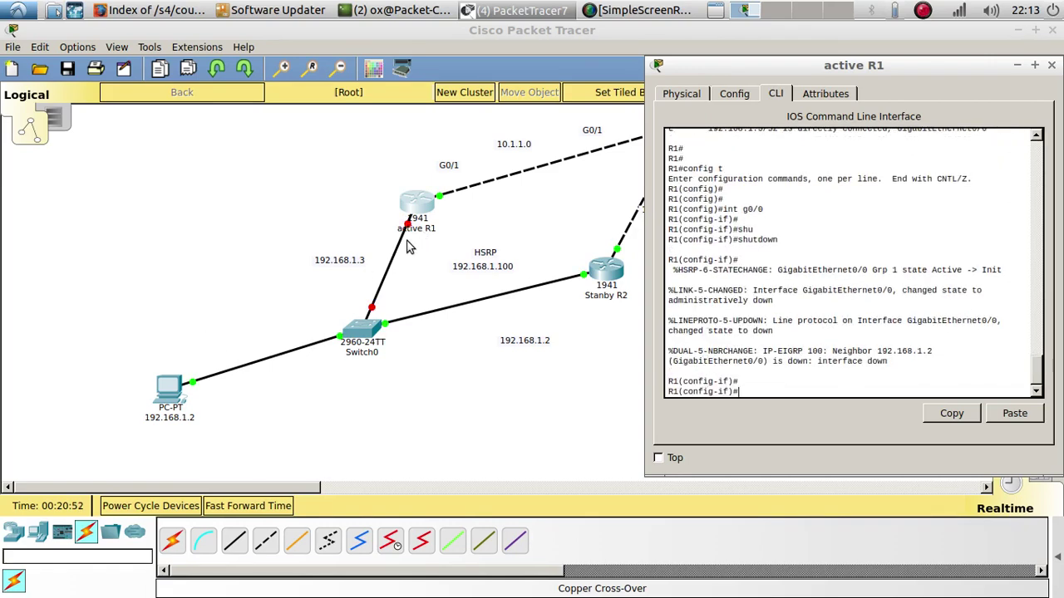
Step: Repeat the route trace to 10.1.1.6 from the PC and compare its first hop with the earlier trace
click(459, 425)
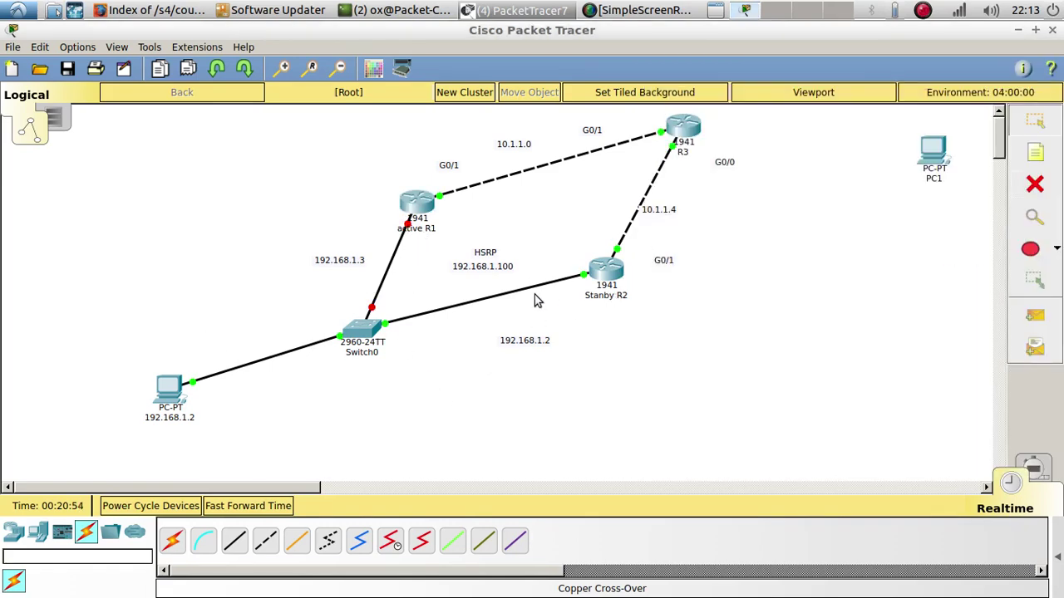
click(168, 383)
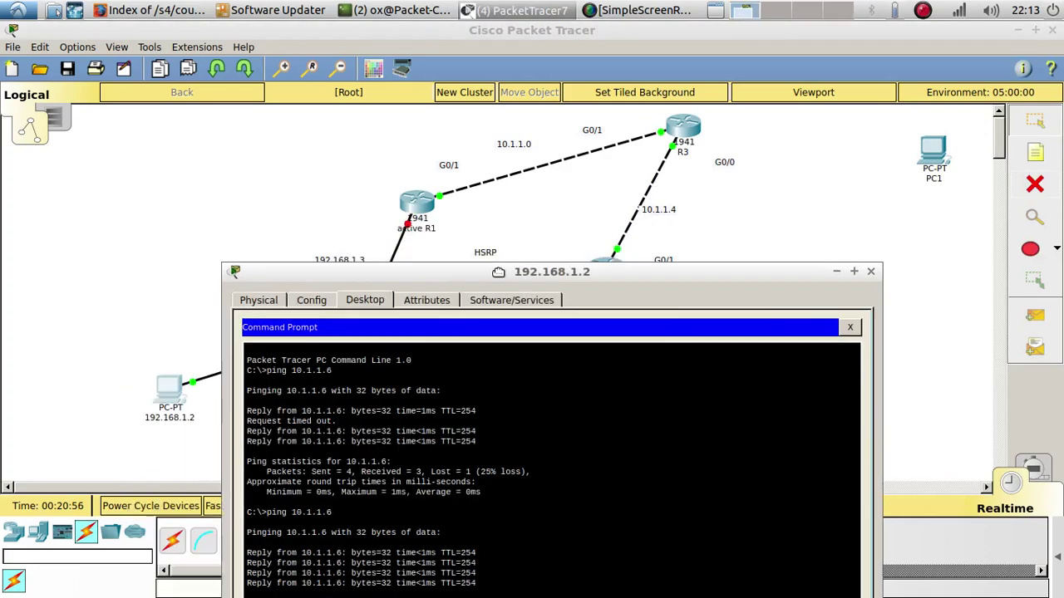
drag(466, 271, 331, 53)
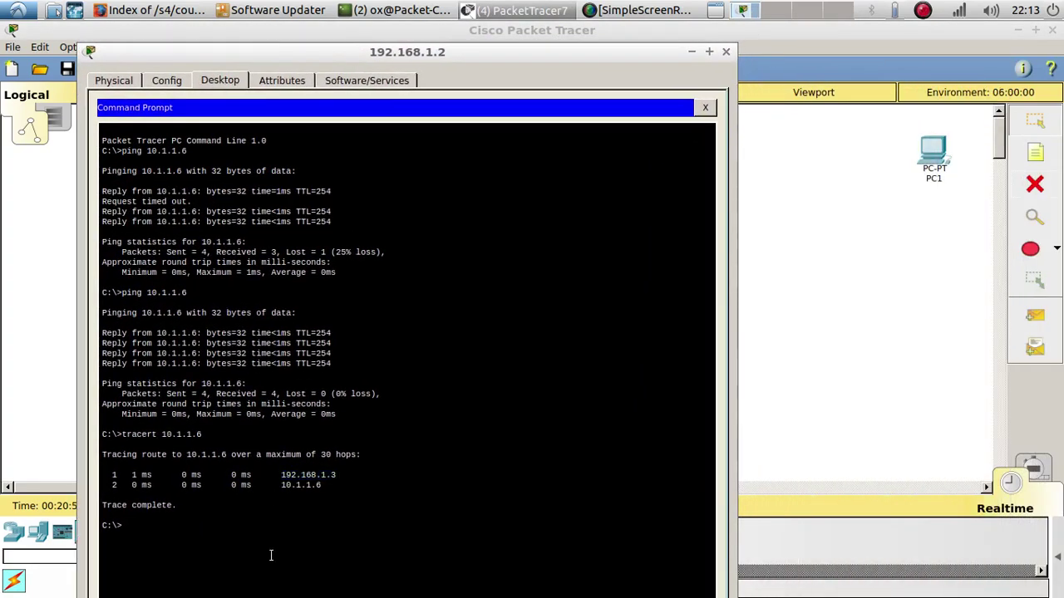
key(Up)
key(Return)
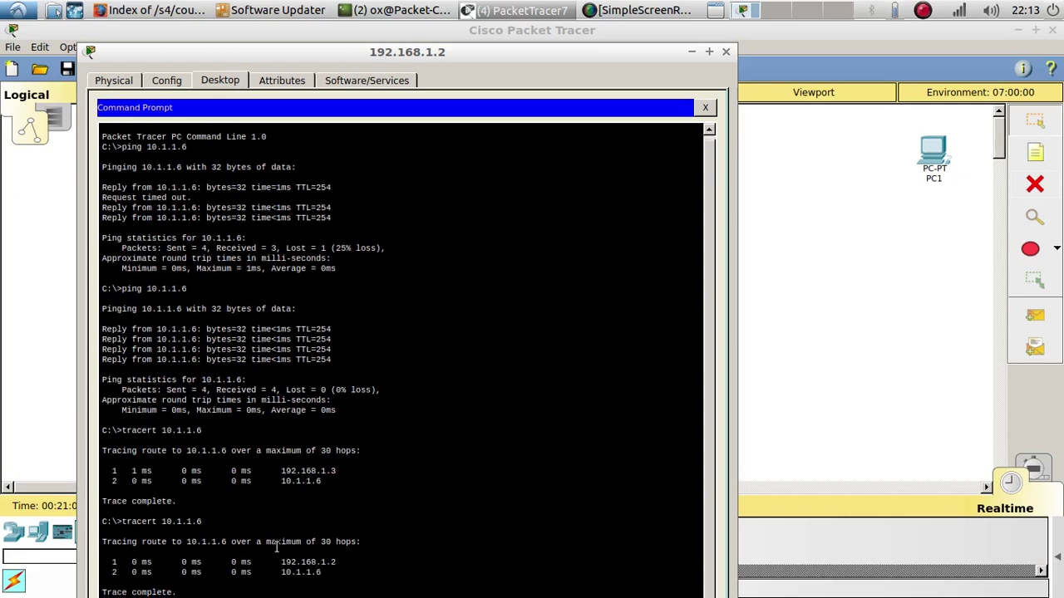
drag(341, 567, 281, 562)
drag(337, 471, 285, 473)
click(968, 389)
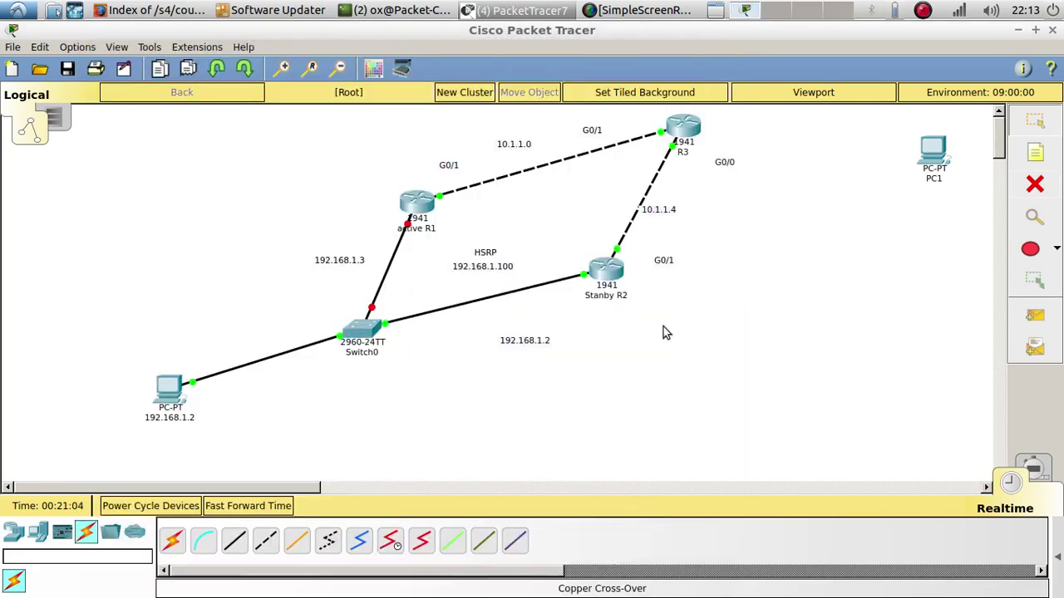
Step: Re-enable interface g0/0 on active R1 and fast-forward the simulation time
click(424, 206)
key(Up)
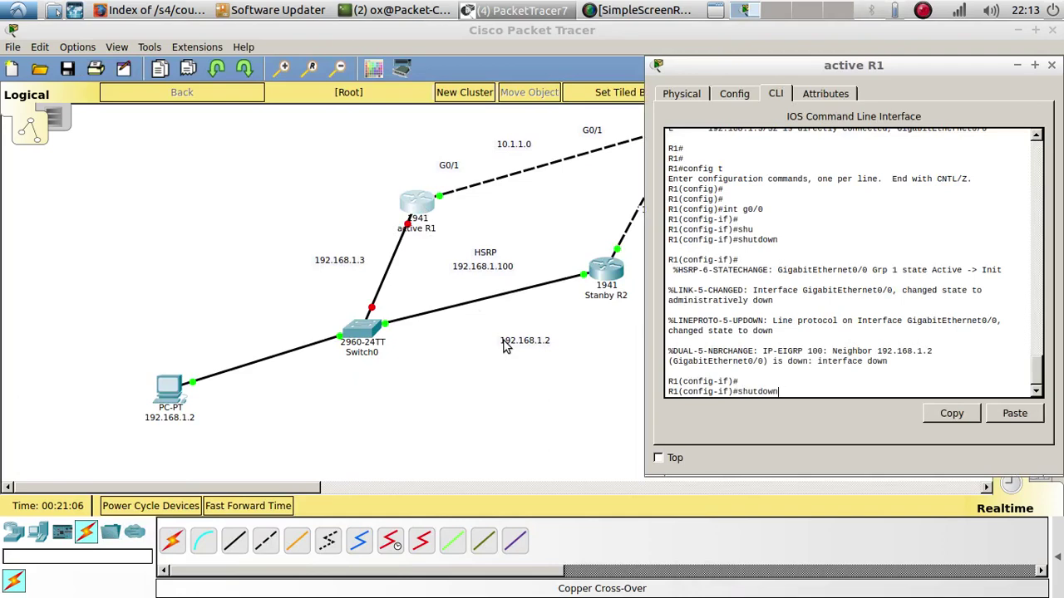
key(Home)
text(no)
key(Return)
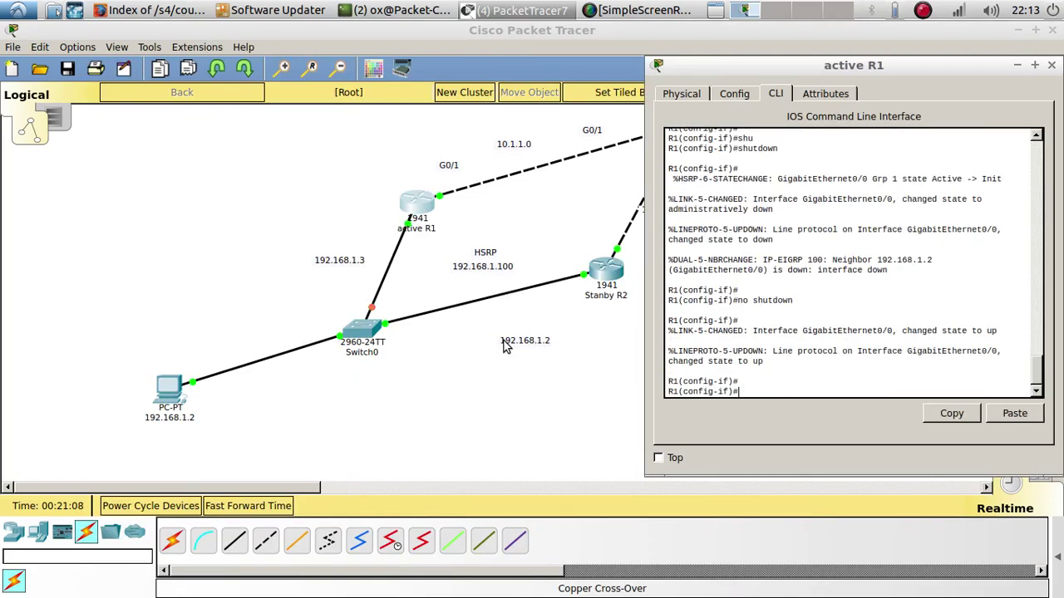
click(282, 506)
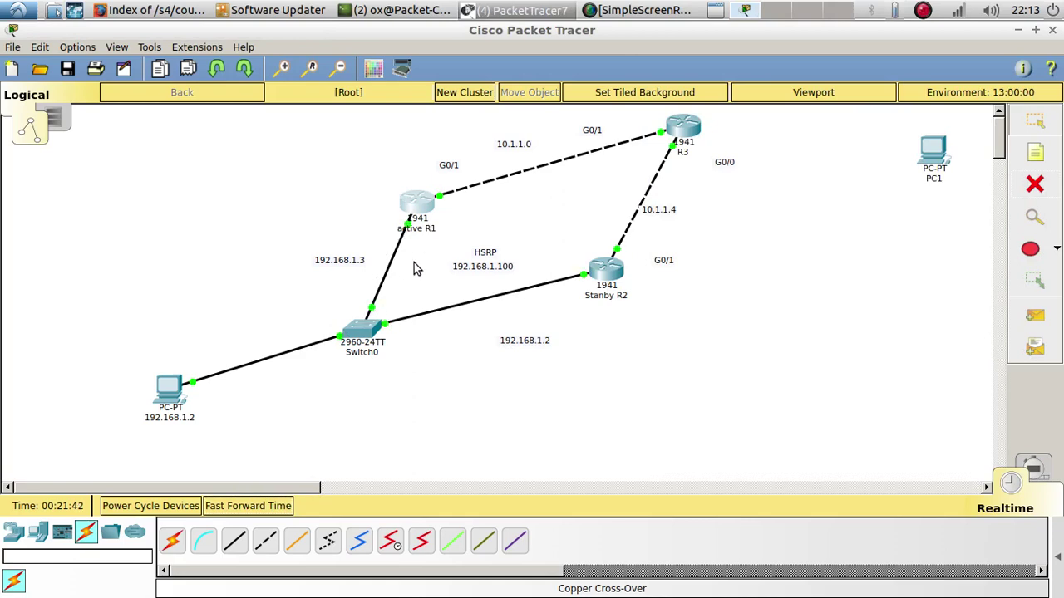
Step: Trace the route to 10.1.1.6 from the PC with R1's link restored and compare the first hops
click(182, 394)
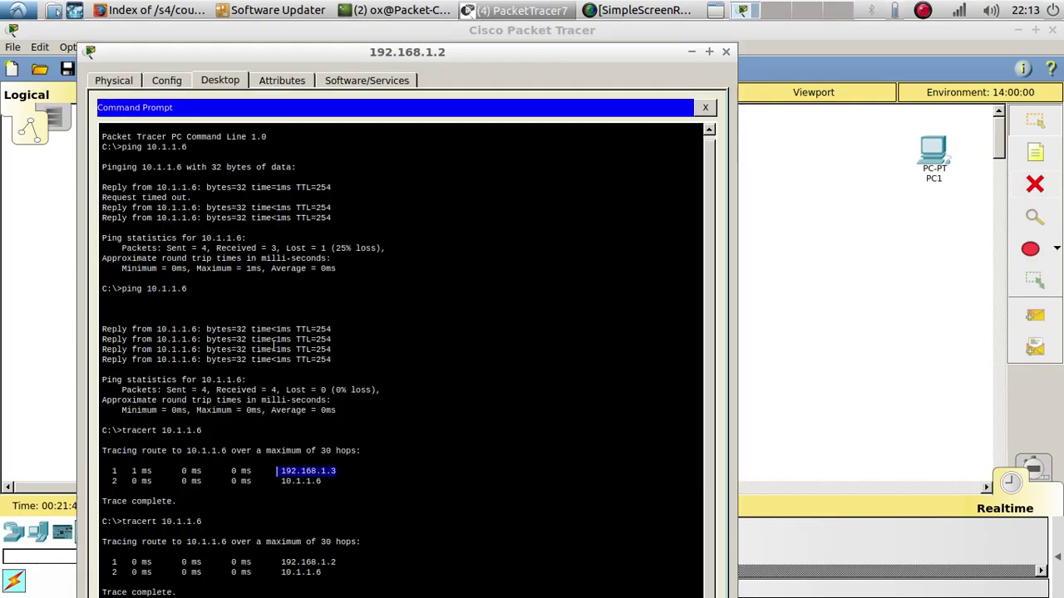
drag(370, 48, 306, 1)
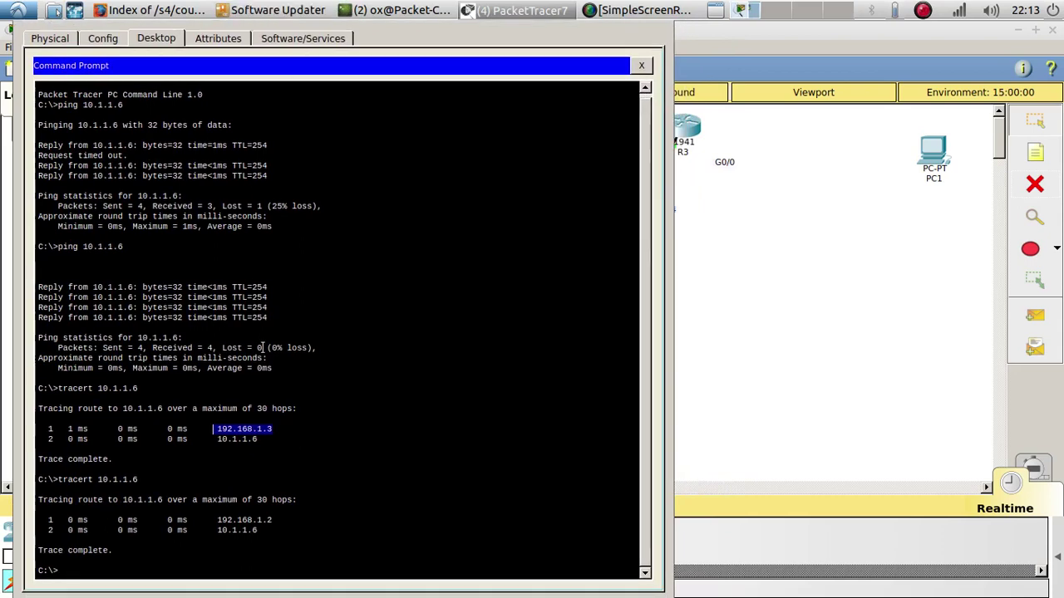
drag(275, 433, 220, 429)
click(123, 563)
key(Up)
key(Return)
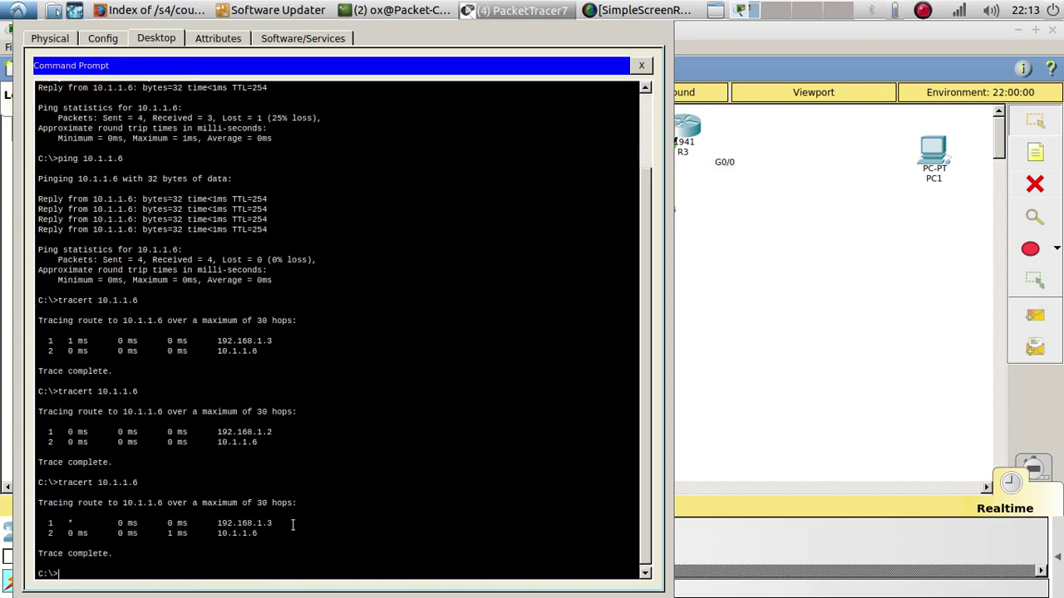
mouse_move(293, 525)
mouse_down()
mouse_move(259, 532)
mouse_move(222, 523)
mouse_up()
drag(273, 343, 225, 344)
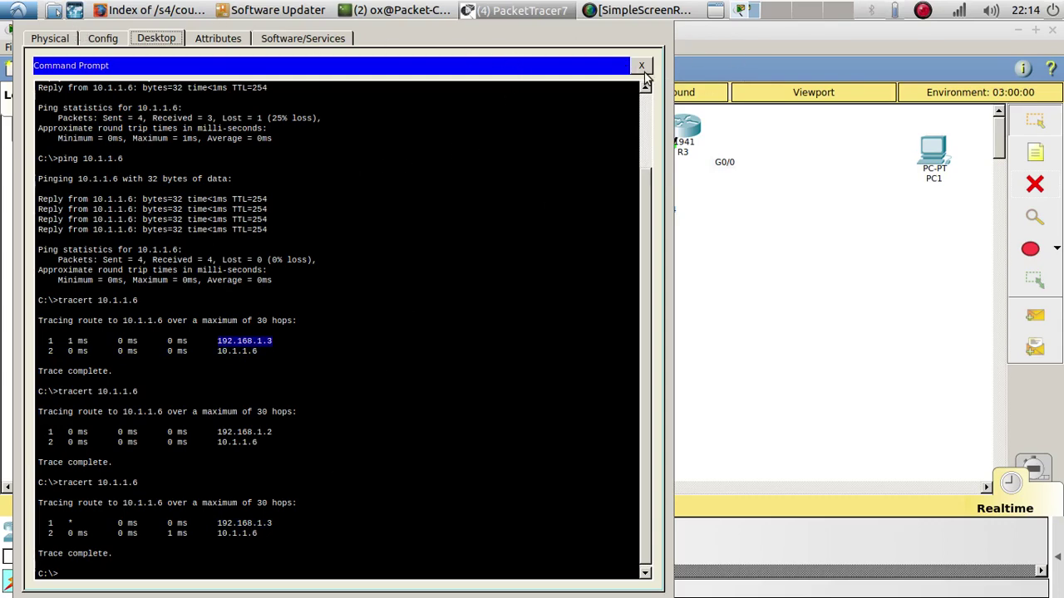
Step: Start a continuous ping to 10.1.1.6 from the PC with ping -t
click(183, 572)
key(Up)
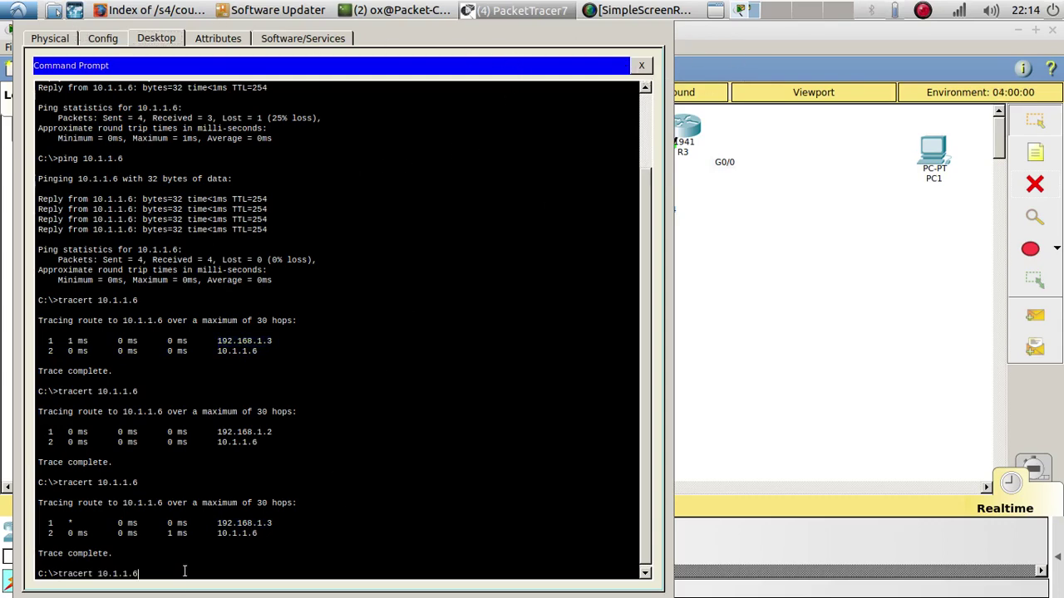
key(Left)
key(Left)
key(Left)
key(Left)
key(Left)
key(Left)
key(Left)
key(Left)
key(Left)
key(BackSpace)
key(BackSpace)
key(BackSpace)
key(BackSpace)
key(BackSpace)
key(BackSpace)
key(BackSpace)
text(ping i)
key(BackSpace)
text(-t)
key(Return)
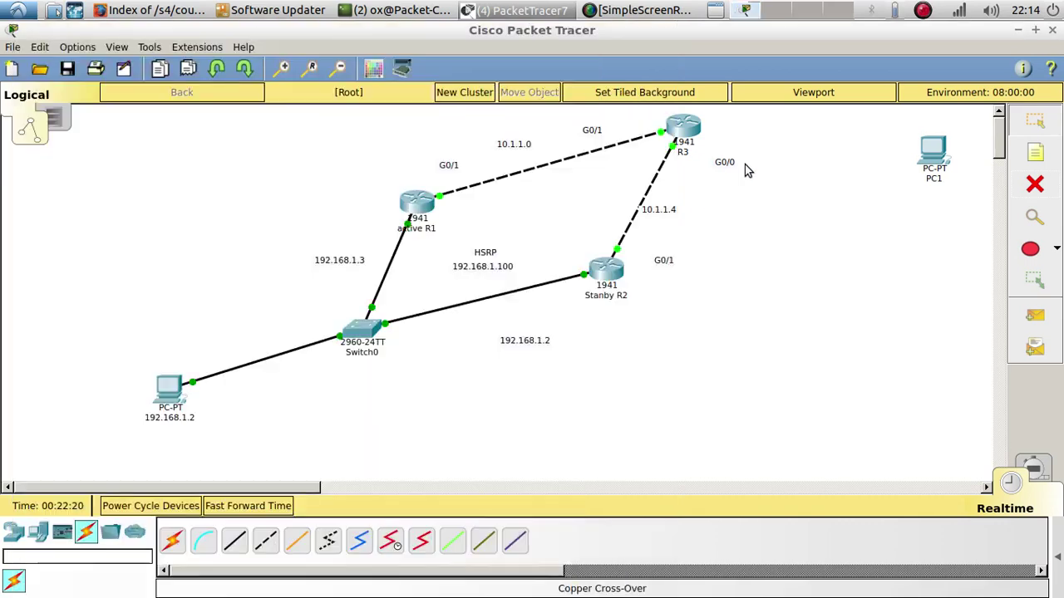
Step: Shut down interface g0/0 on active R1 again while the PC's continuous ping is running
click(744, 164)
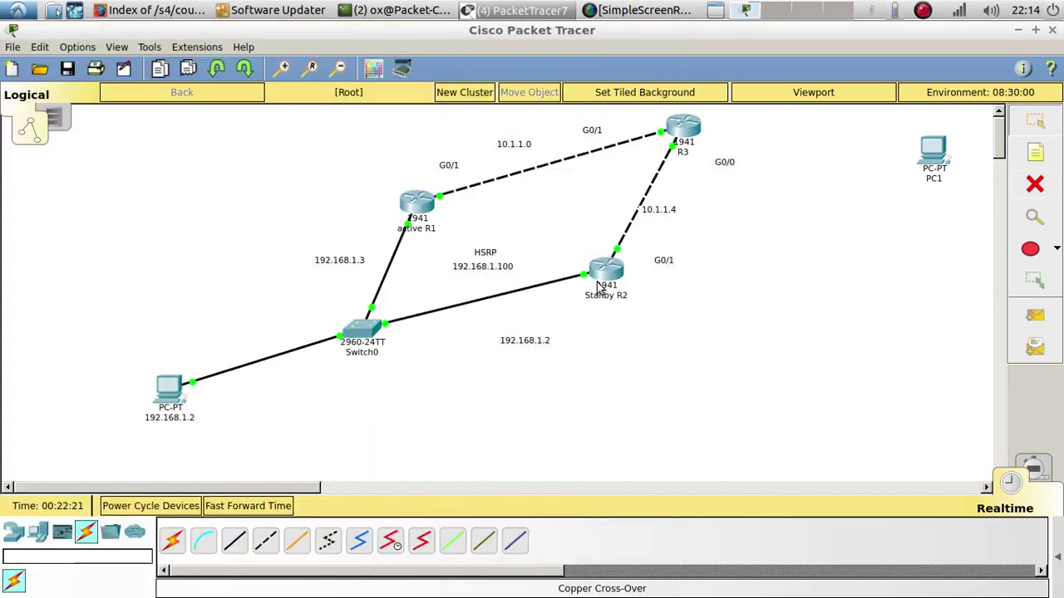
click(428, 202)
click(828, 391)
key(Up)
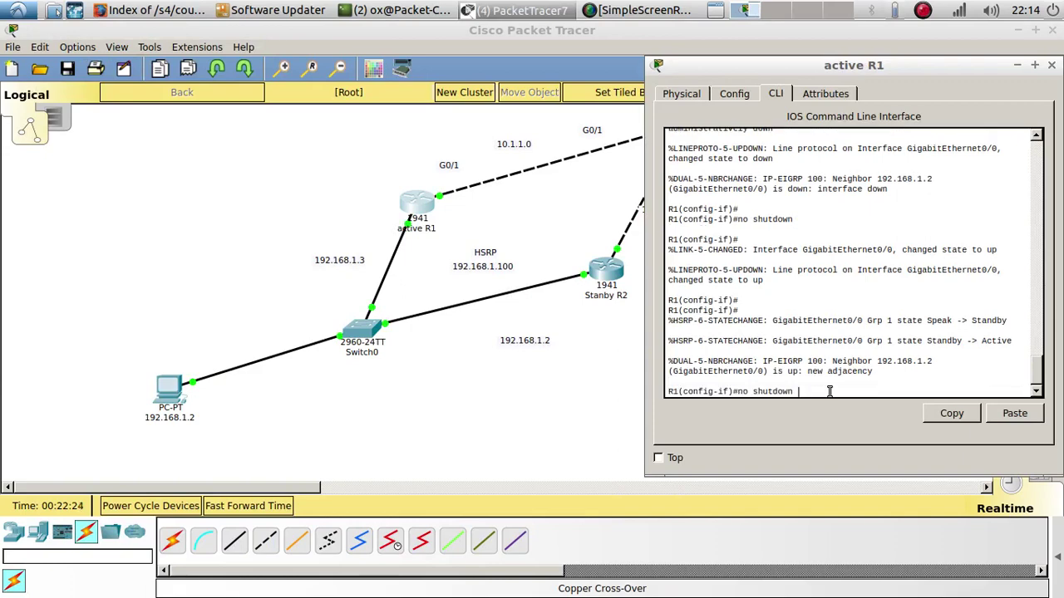
key(Up)
key(Return)
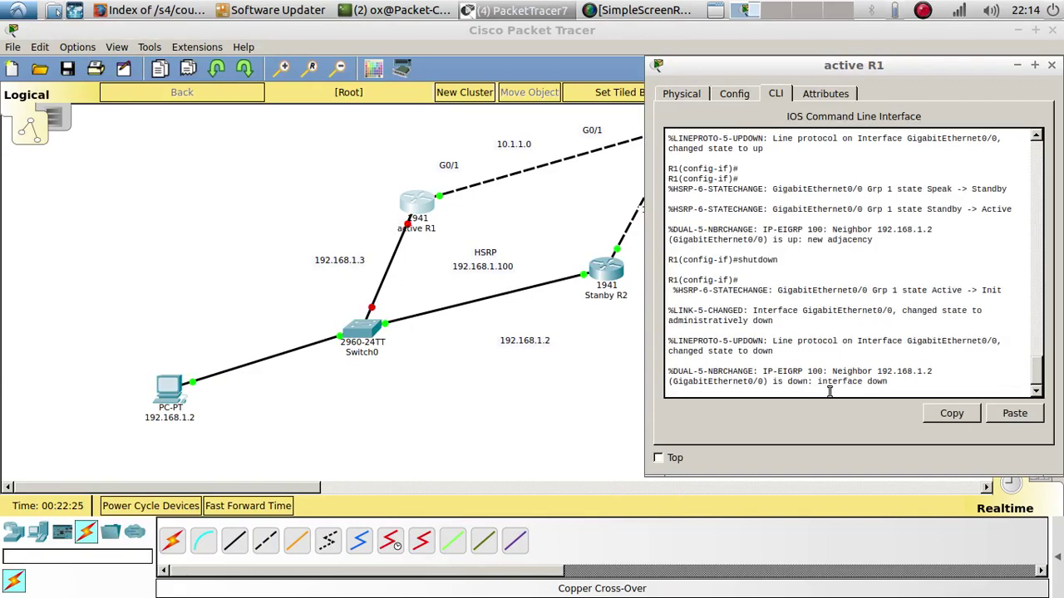
Step: Examine the PC's ping replies across the failover, and stop the continuous ping
click(170, 389)
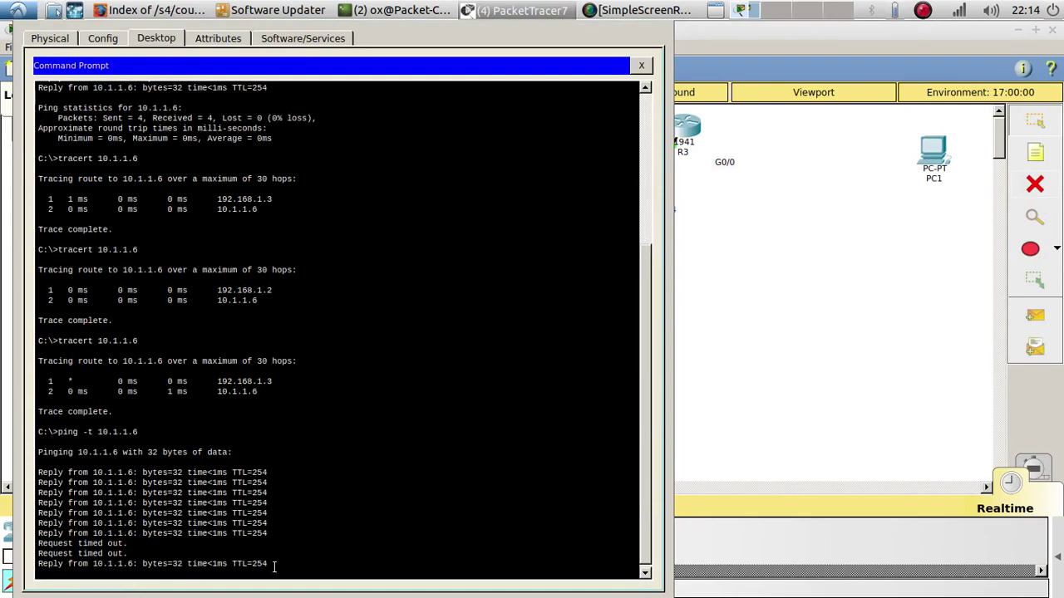
drag(279, 565, 54, 483)
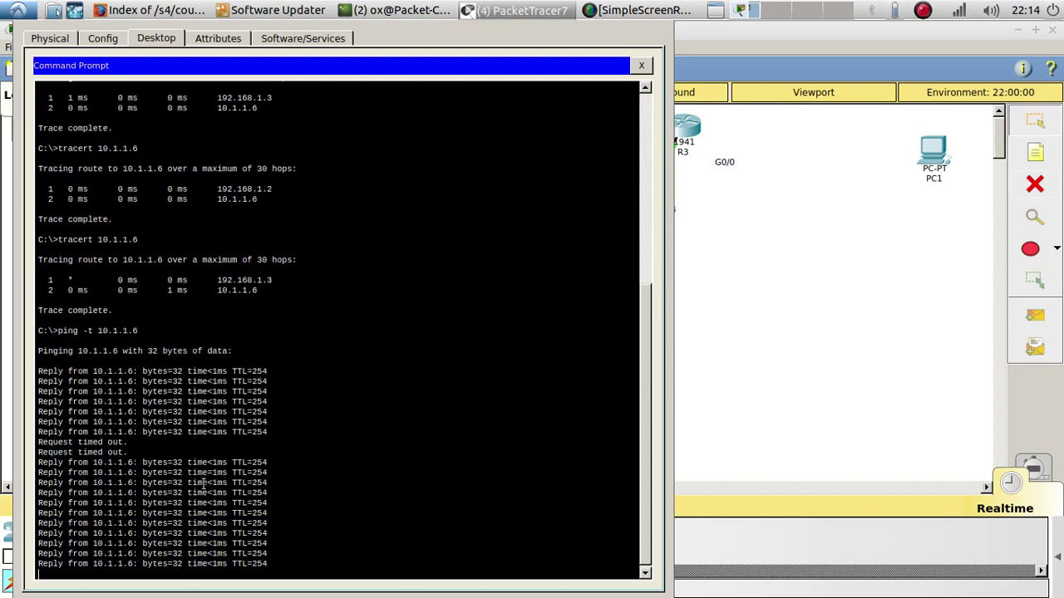
key(ctrl+c)
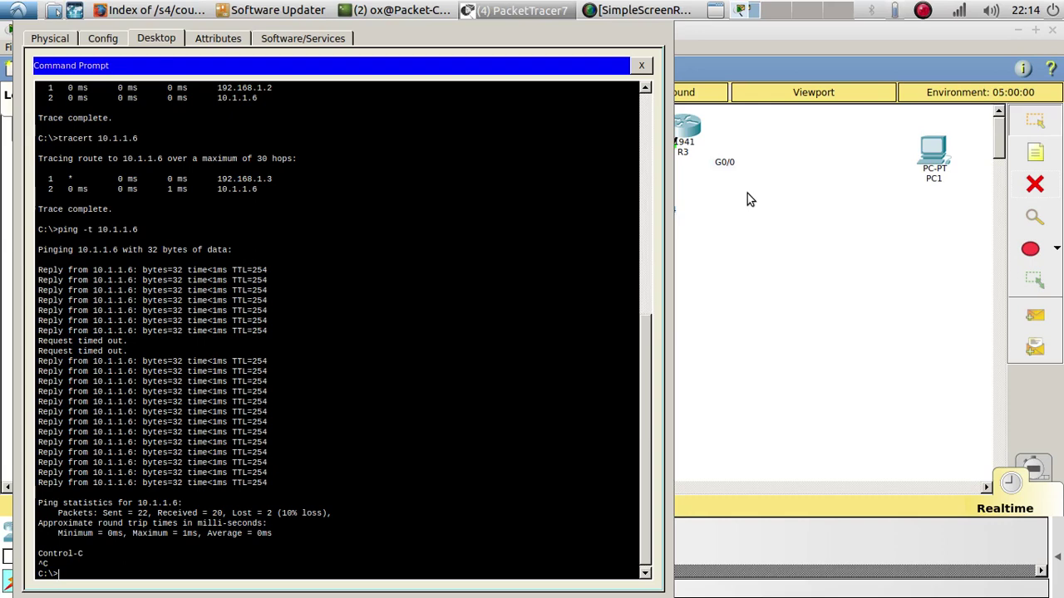
right_click(940, 12)
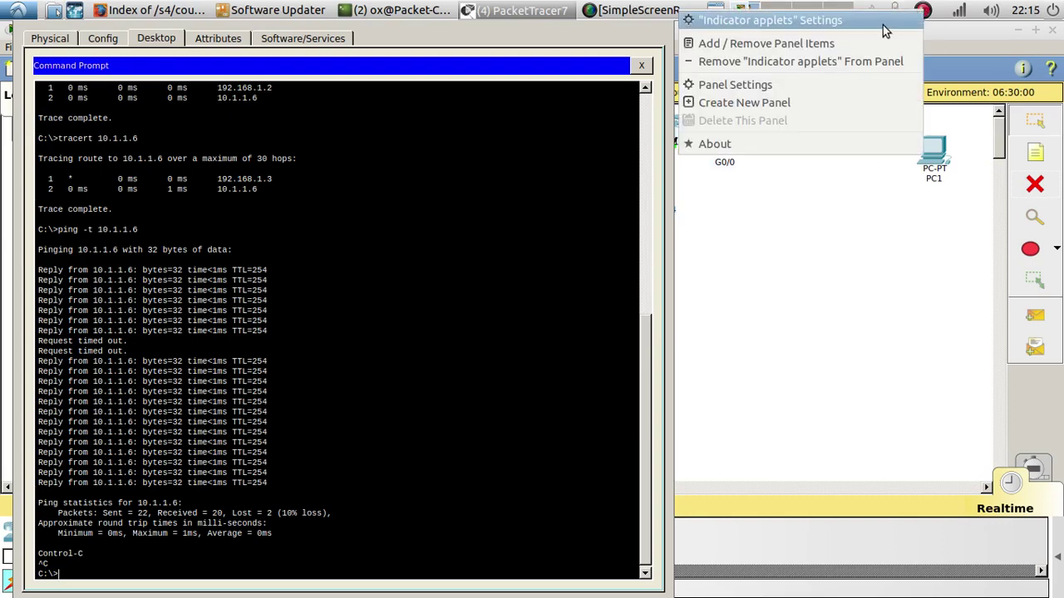
click(924, 11)
click(925, 11)
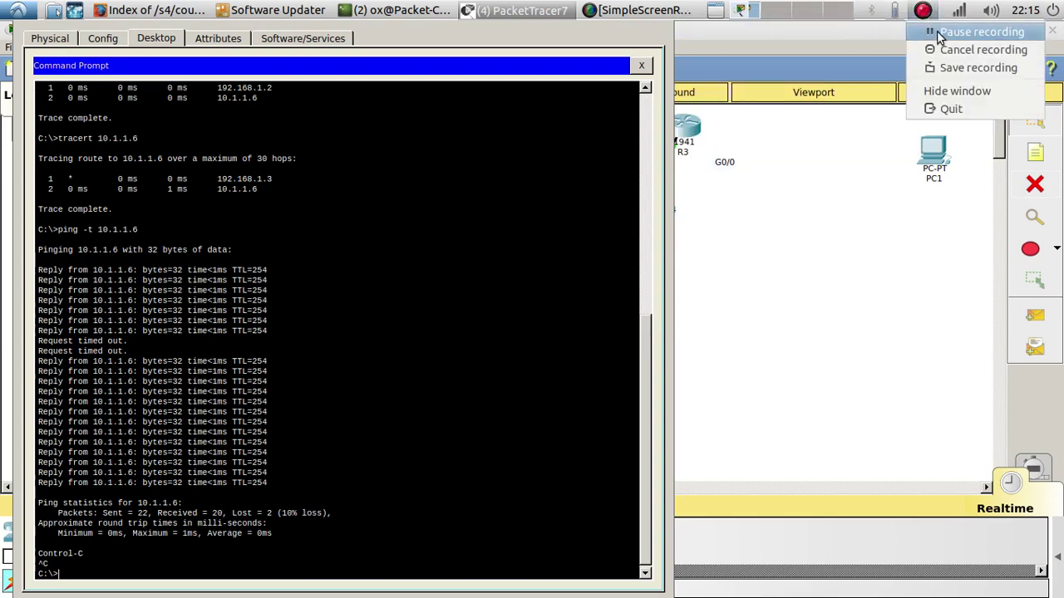
click(934, 53)
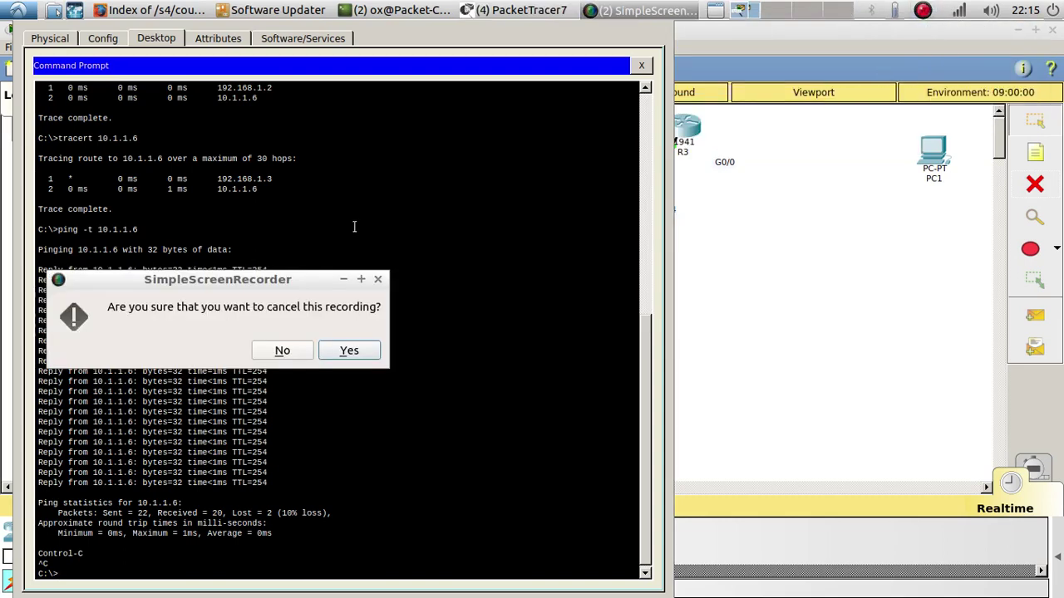
click(301, 352)
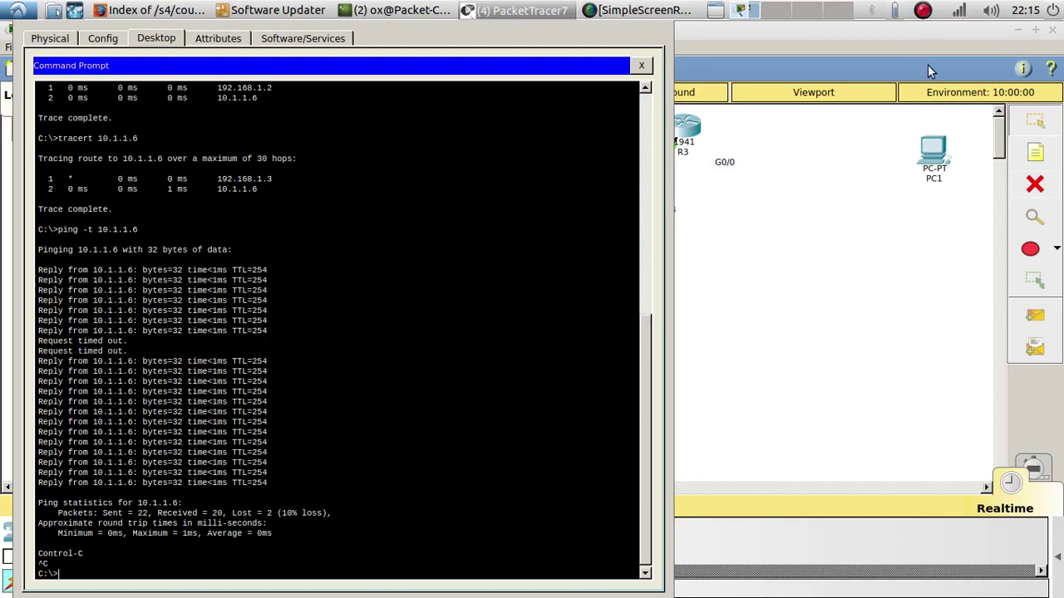